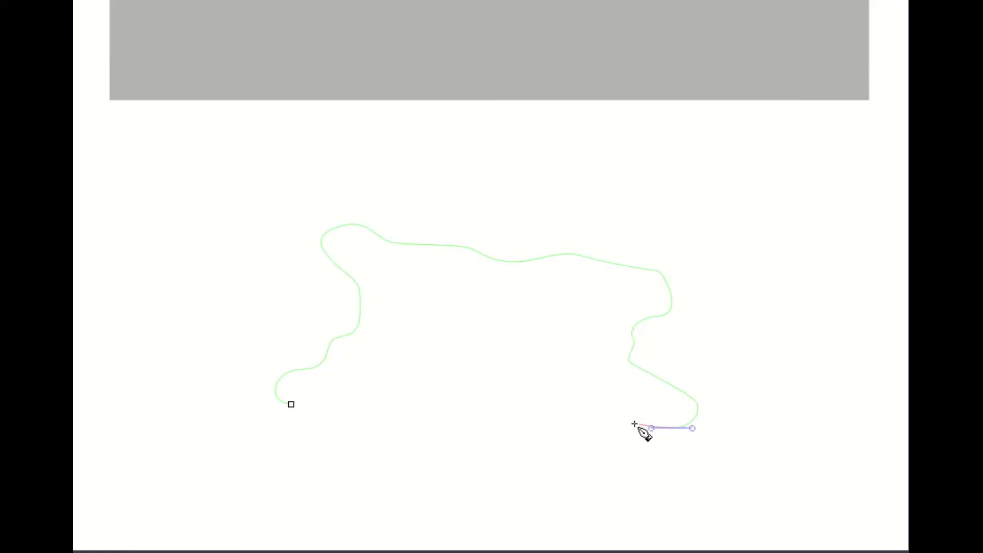
Close the rock outline and draw a curved shadow patch on its upper left.
click(291, 404)
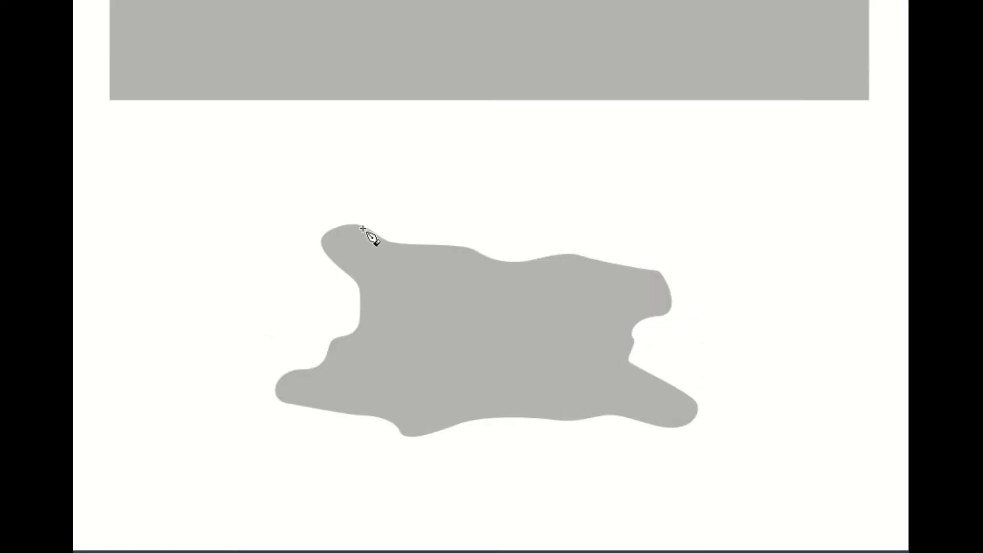
click(365, 227)
click(416, 265)
drag(394, 288, 408, 297)
click(365, 229)
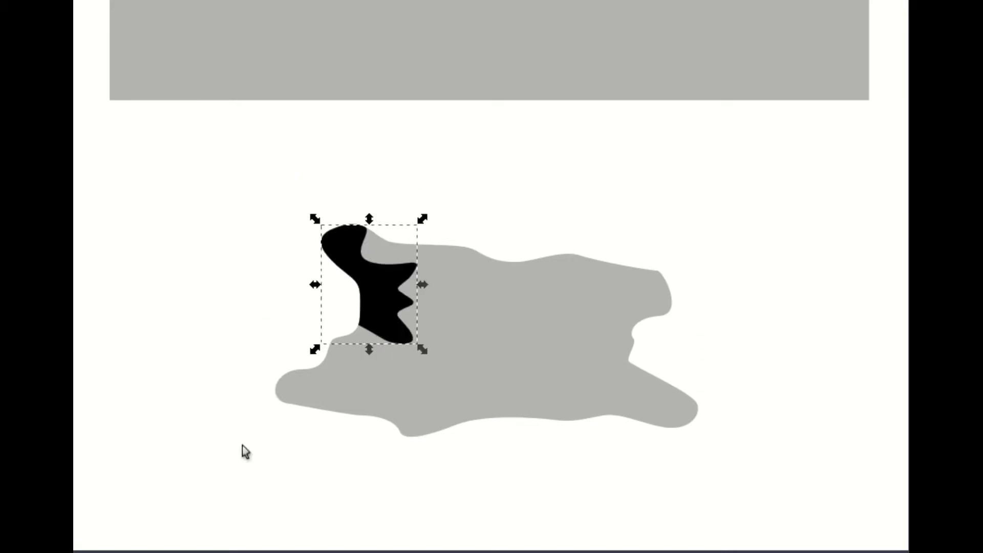
Outline a snow cap along the rock top and adjust its lower edge.
click(354, 226)
drag(353, 279, 383, 264)
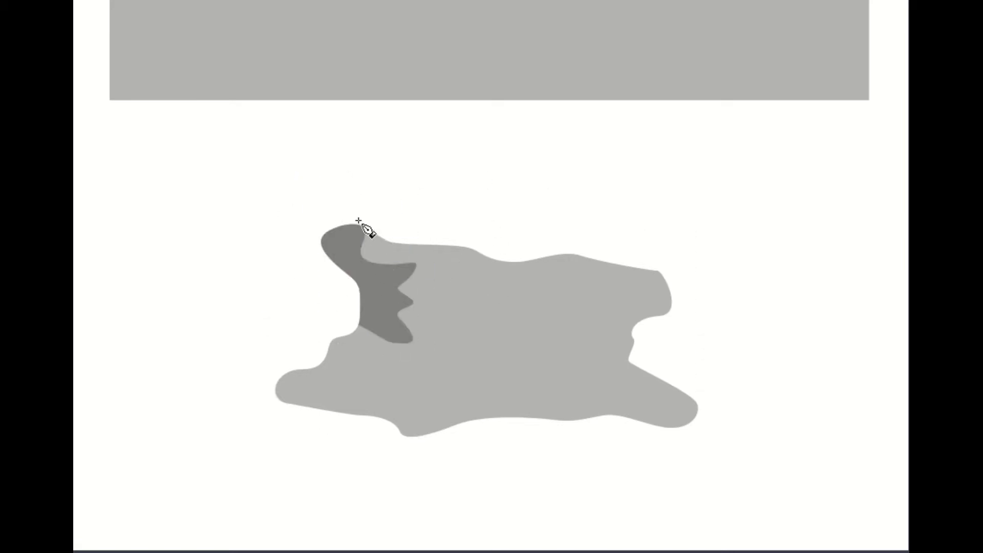
click(487, 281)
click(670, 303)
click(353, 225)
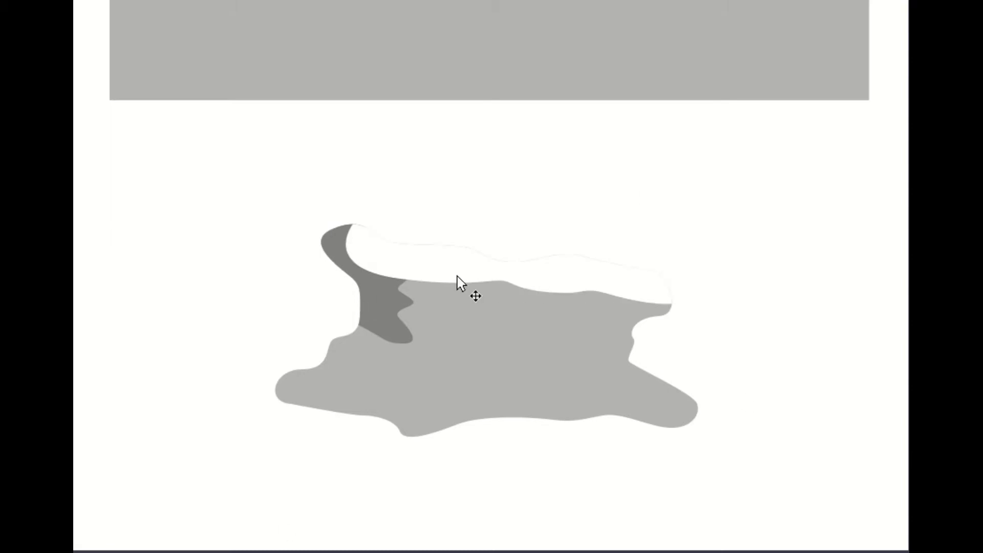
double_click(410, 278)
drag(362, 277, 400, 278)
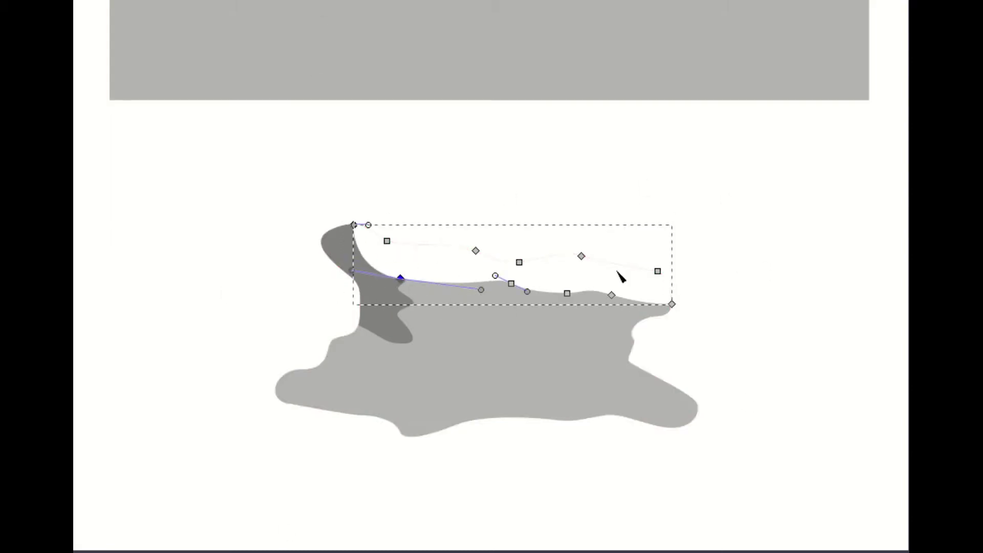
Draw a jagged shading patch in the rock's middle with a lighter grey.
click(455, 283)
click(535, 342)
click(552, 382)
click(574, 355)
click(580, 412)
click(523, 403)
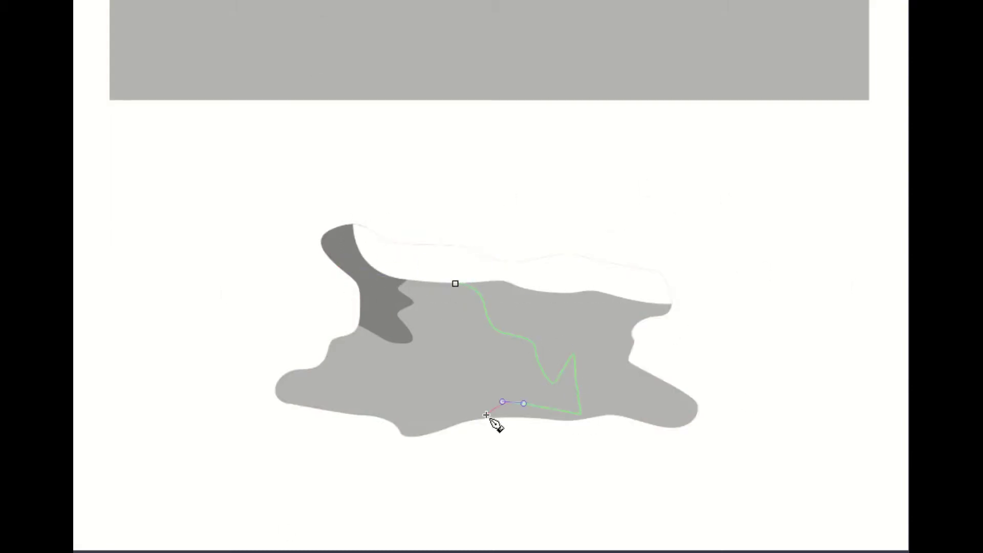
click(455, 283)
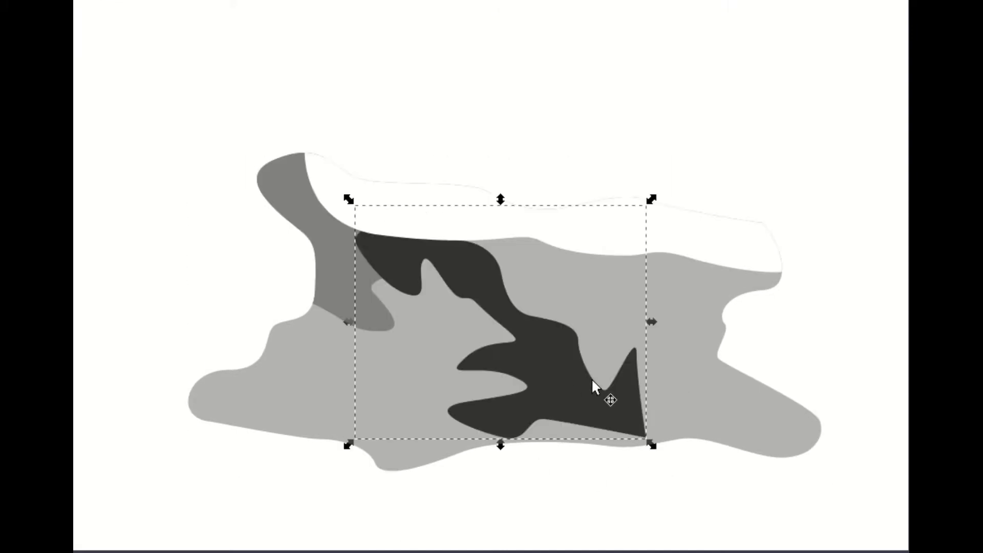
key(b)
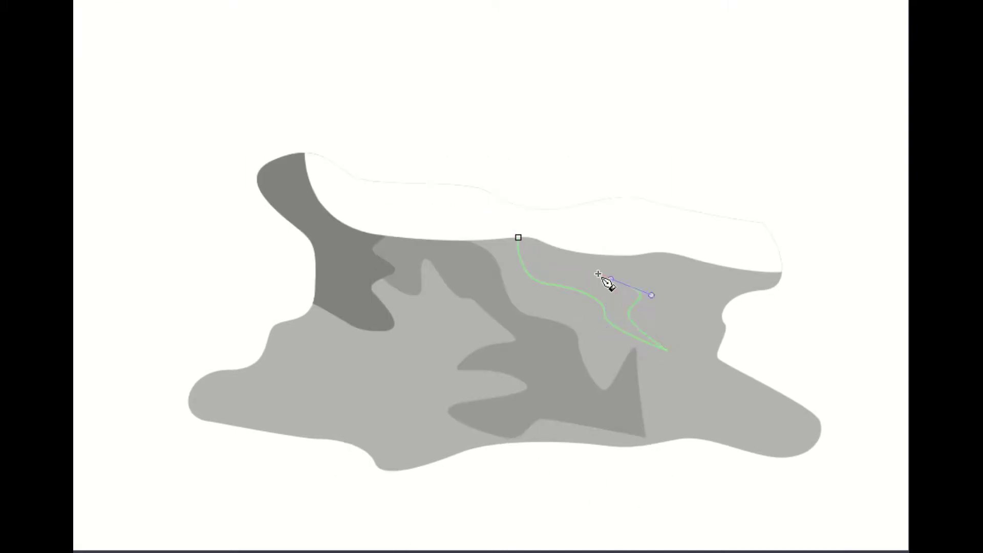
key(Return)
Darken the new patch and add a very light grey shape over the rock's right side.
click(655, 301)
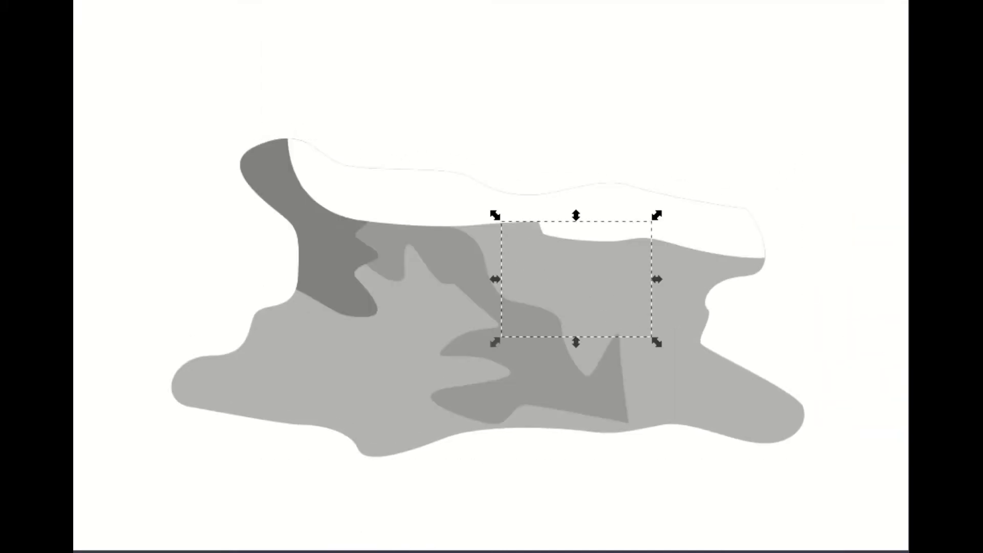
key(b)
click(580, 275)
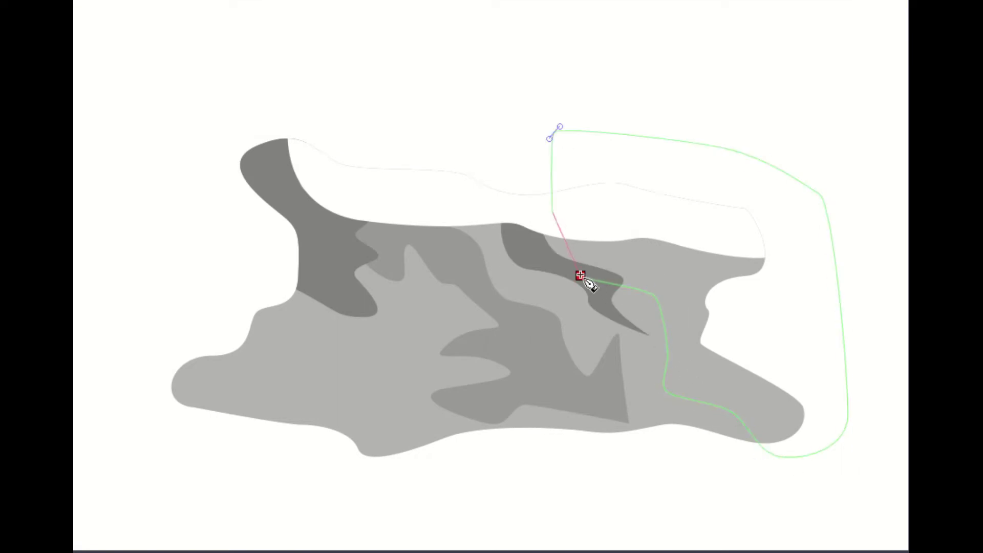
click(768, 307)
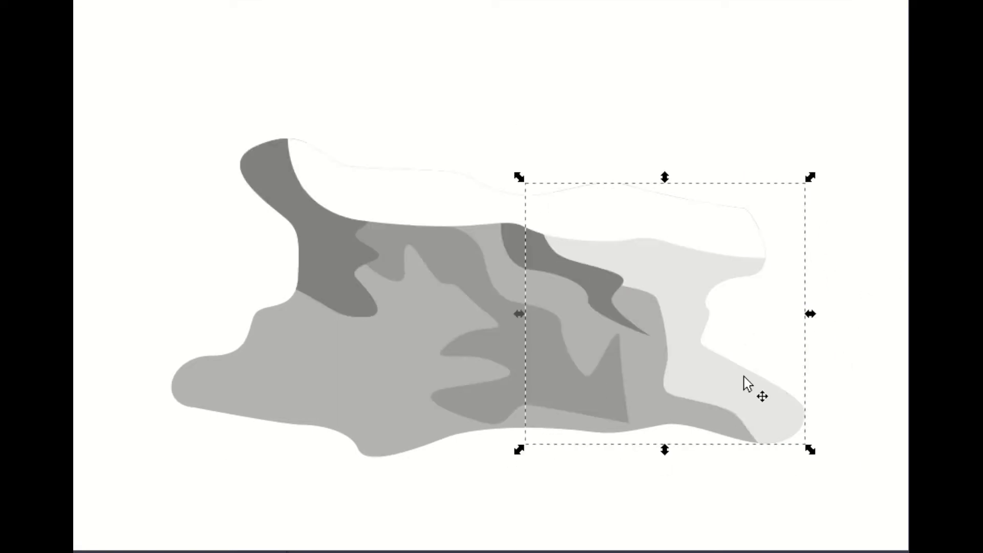
key(b)
Add a dark grey patch along the rock's lower left.
click(432, 391)
click(194, 405)
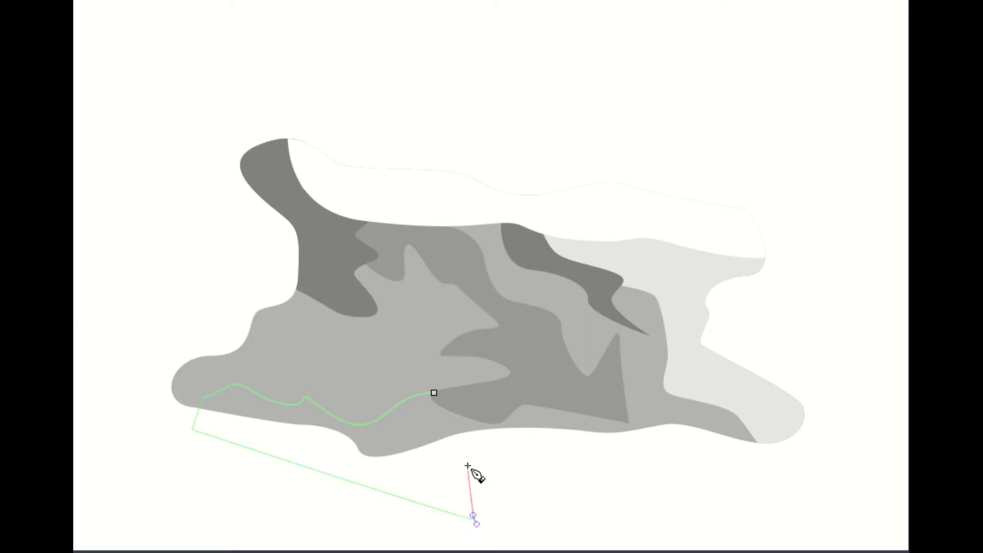
click(467, 470)
click(432, 390)
click(388, 363)
ctrl+click(406, 431)
key(Escape)
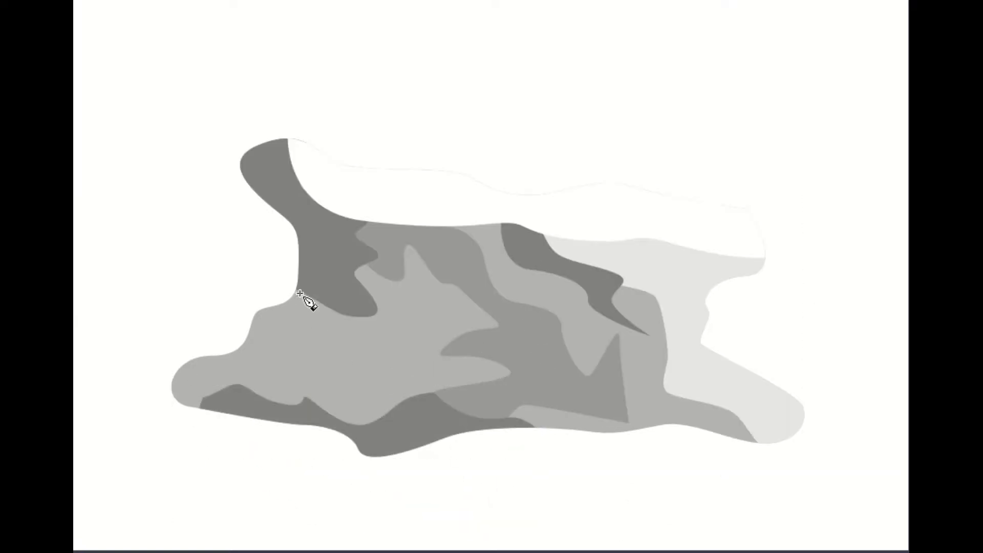
Draw another curved filled patch on the rock's lower left.
click(296, 290)
click(290, 336)
drag(248, 335, 249, 364)
key(Return)
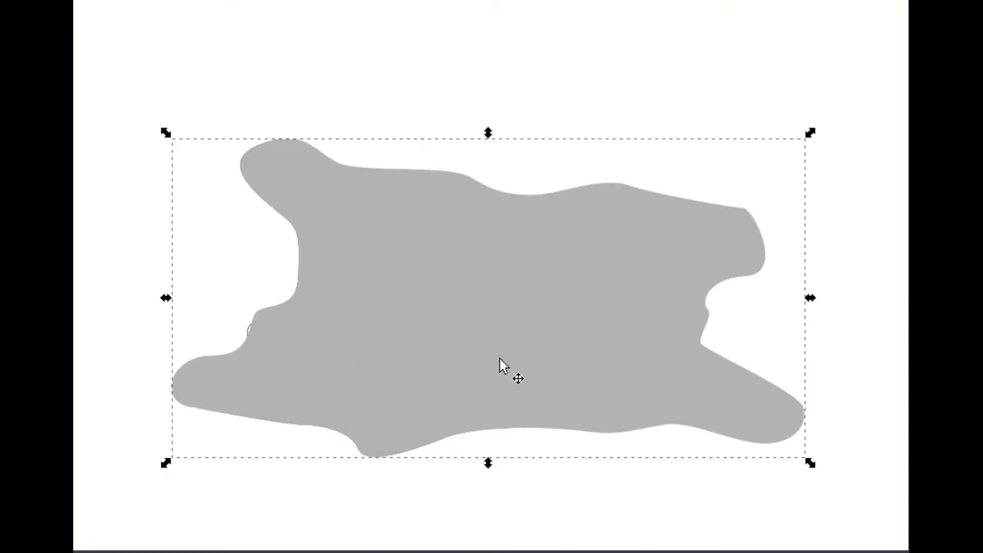
Pull a shading patch point leftward and turn the snow cap light grey.
double_click(505, 369)
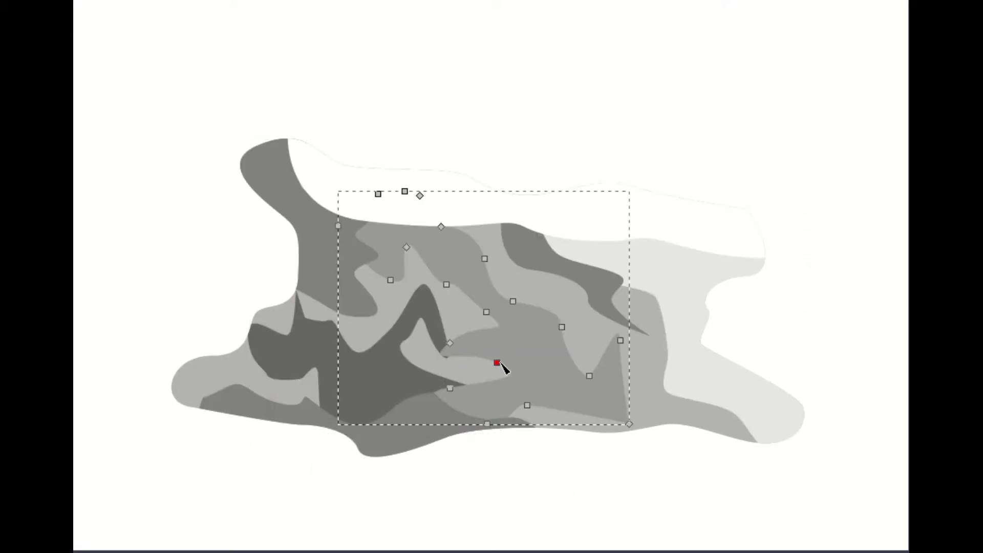
drag(501, 364, 466, 353)
key(s)
click(387, 295)
key(Tab)
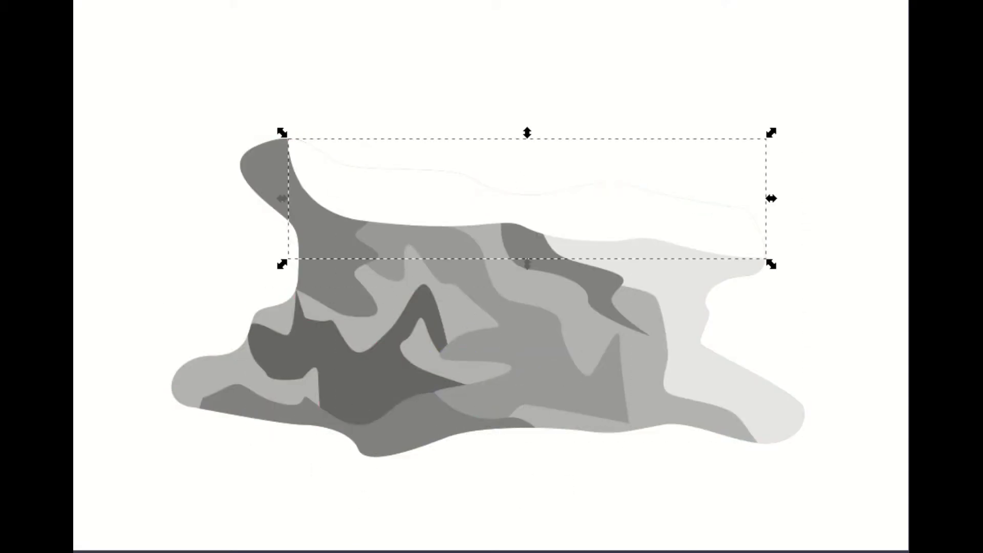
key(minus)
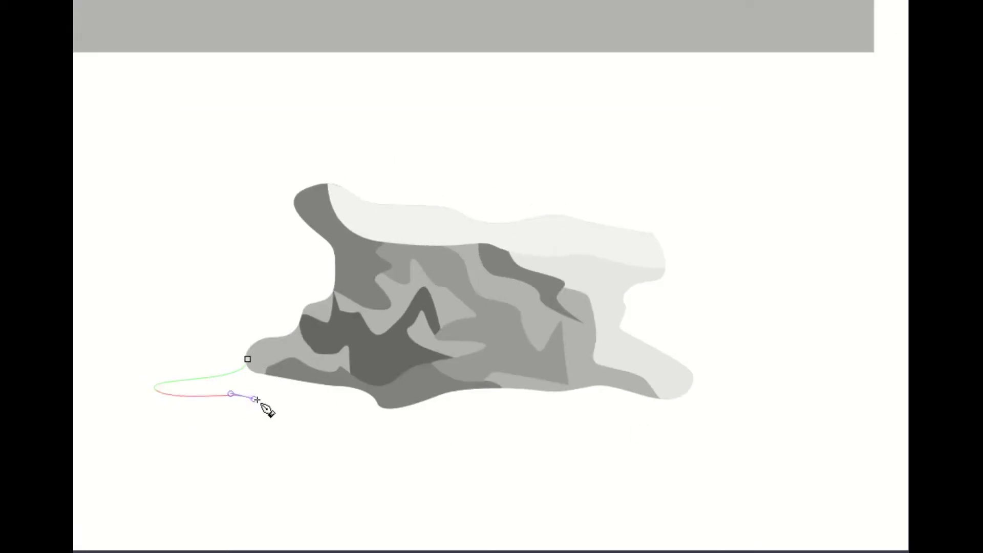
key(Return)
Draw a curved grey base piece at the rock's lower left.
click(454, 402)
drag(486, 393, 522, 408)
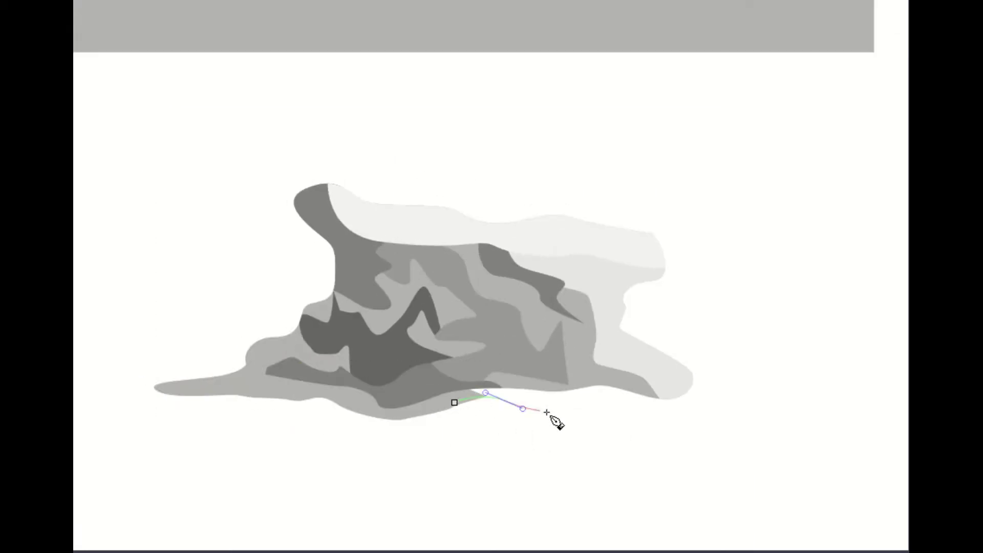
click(454, 402)
key(s)
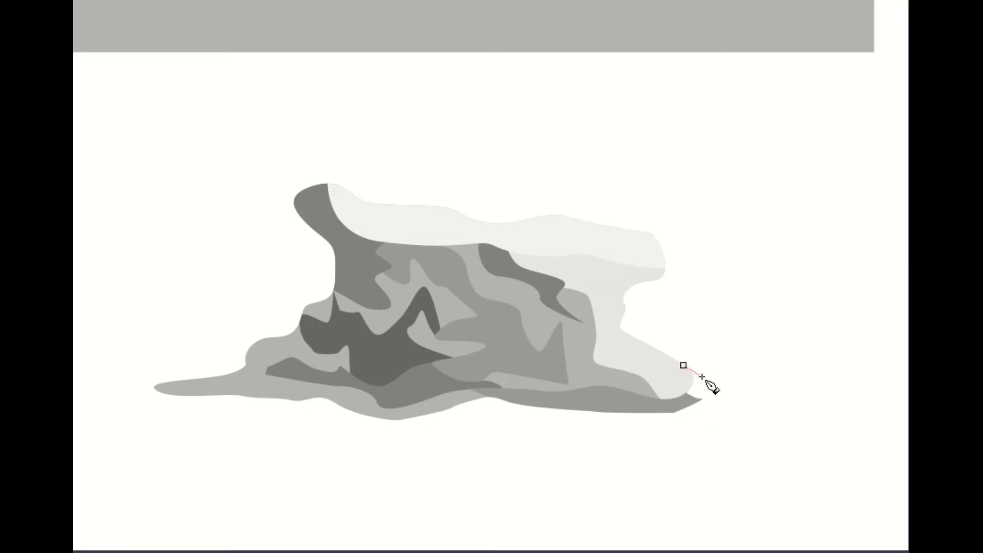
Add the lower-right grey base piece and select the finished rock.
click(640, 412)
key(Return)
key(s)
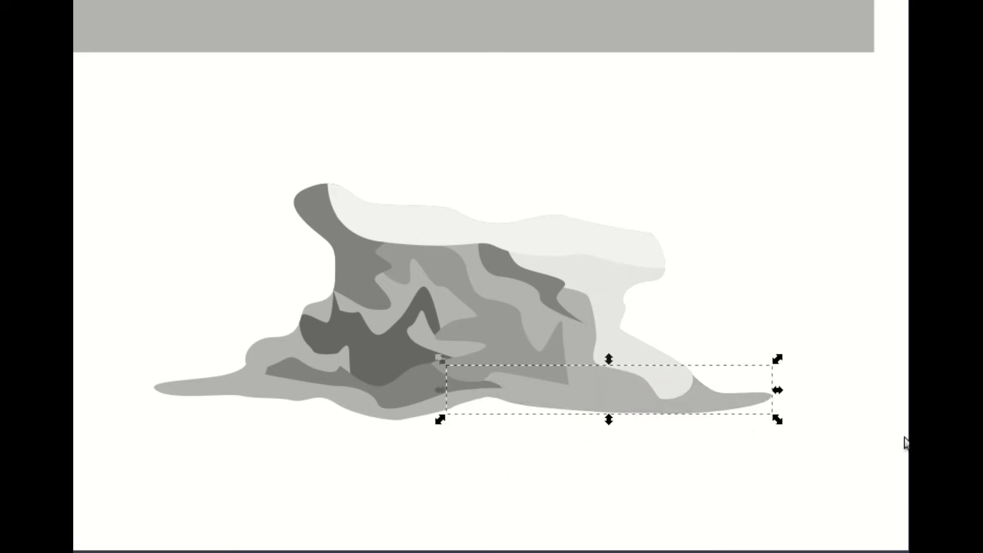
key(Escape)
key(minus)
click(505, 275)
scroll(478, 225, up, 10)
Draw a light grey snowy ground shape with a wavy top along the bottom.
ctrl+scroll(478, 225, up, 1)
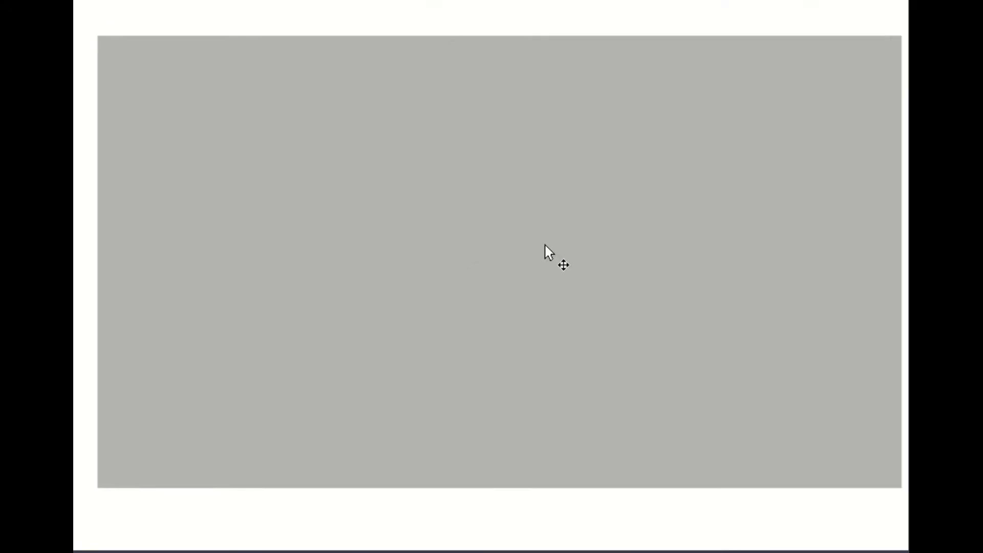
click(80, 407)
click(902, 406)
click(897, 515)
click(85, 520)
key(n)
mouse_move(333, 407)
mouse_down()
mouse_move(652, 405)
mouse_move(373, 383)
mouse_up()
key(s)
key(Escape)
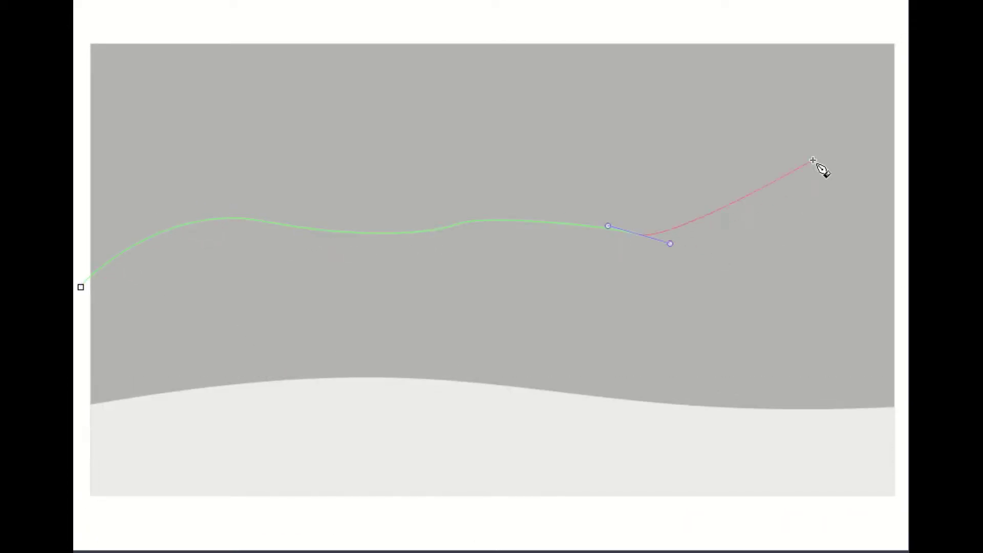
Add a darker grey hill across the middle, placed behind the snowy ground.
click(902, 221)
click(899, 516)
click(84, 500)
click(81, 287)
key(s)
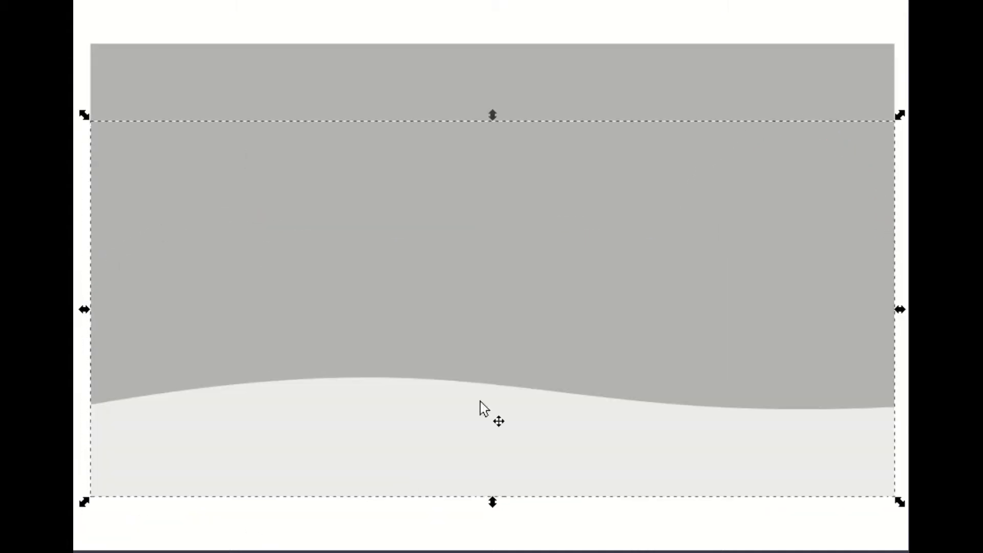
key(Page_Down)
key(Escape)
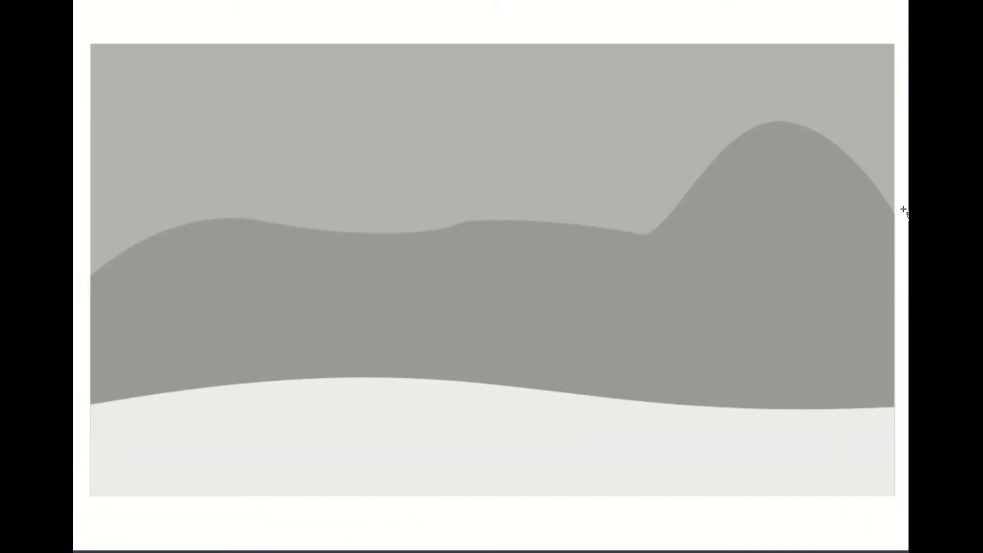
Add a right hill shape and a lighter middle wave behind the ground.
click(902, 522)
click(902, 128)
click(778, 121)
key(s)
click(629, 384)
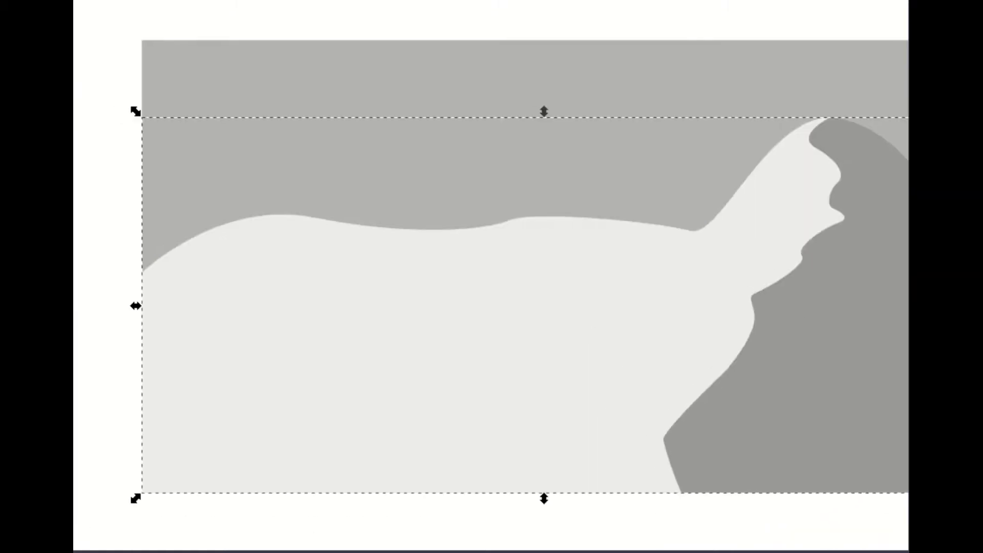
key(Page_Down)
key(Escape)
Reshape the hill curve to raise its left bump.
key(n)
click(207, 271)
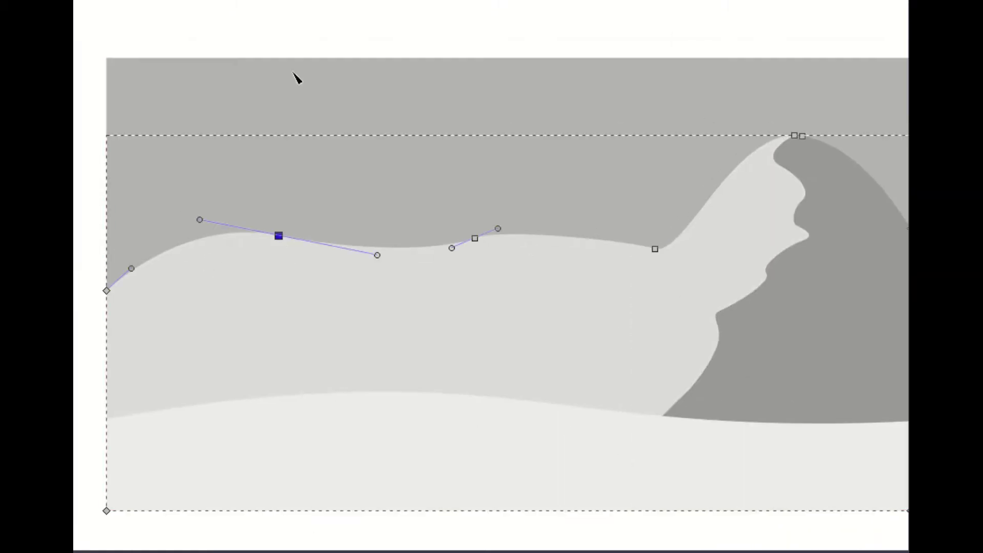
drag(255, 240, 325, 237)
key(s)
key(b)
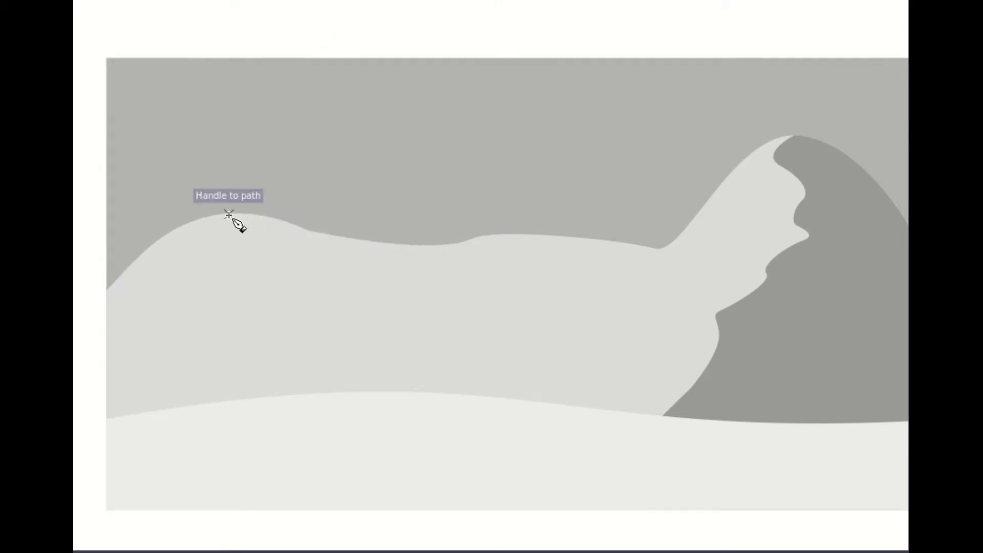
Draw a dark grey back hill over the left bump, behind the snow wave.
click(229, 214)
click(187, 272)
click(220, 382)
click(329, 512)
click(82, 531)
click(229, 214)
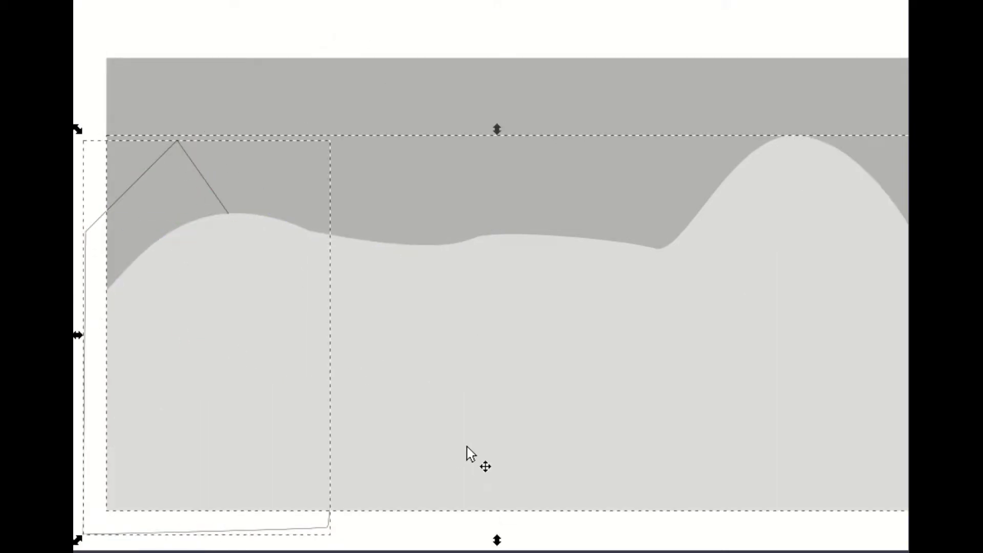
key(Page_Down)
key(Page_Down)
key(n)
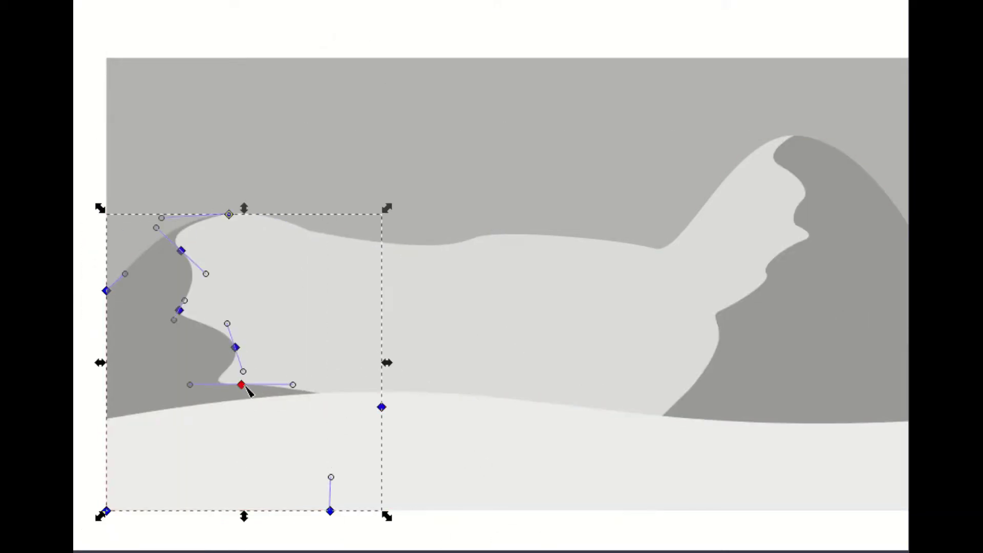
key(s)
Give the pale middle ridge a linear gradient with a lighter left end.
click(548, 325)
key(g)
double_click(575, 325)
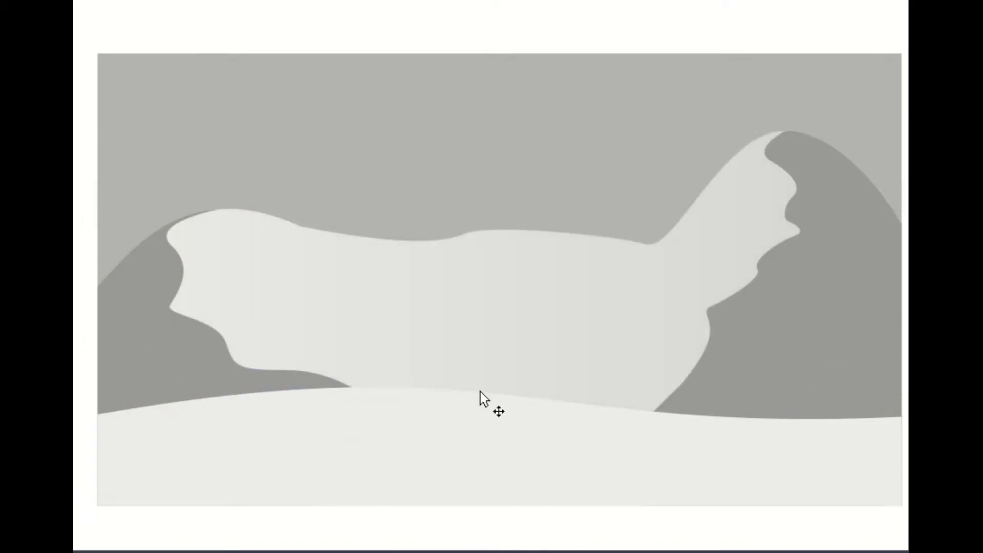
click(96, 321)
Draw a distant mountain shape and send it behind the middle ridge.
key(b)
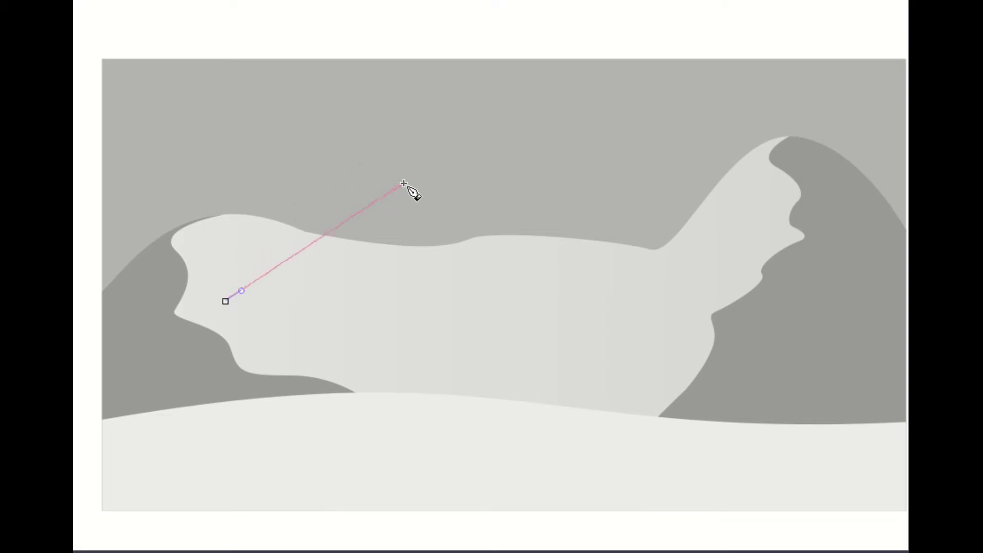
drag(403, 183, 538, 259)
click(539, 282)
click(599, 510)
click(215, 510)
click(225, 301)
key(s)
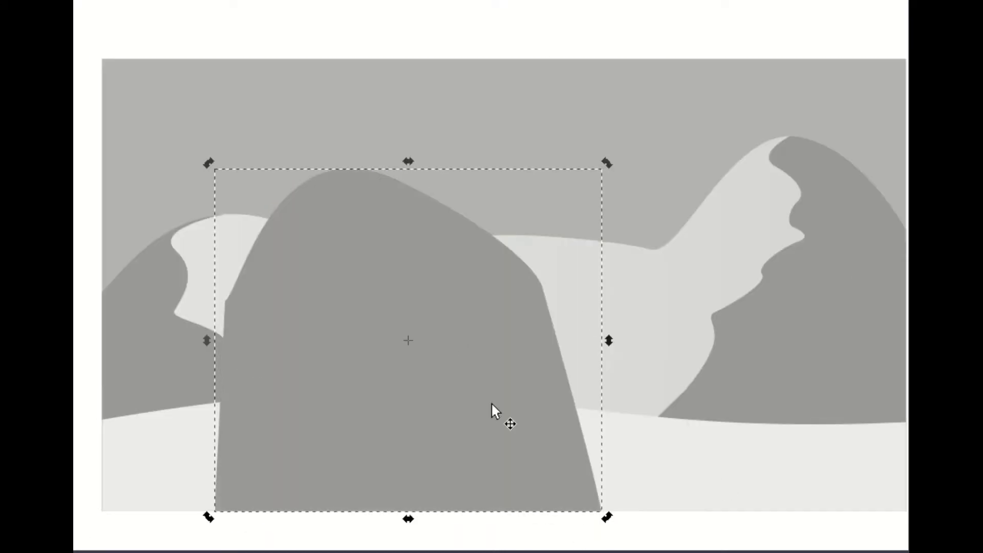
key(Page_Down)
key(Page_Down)
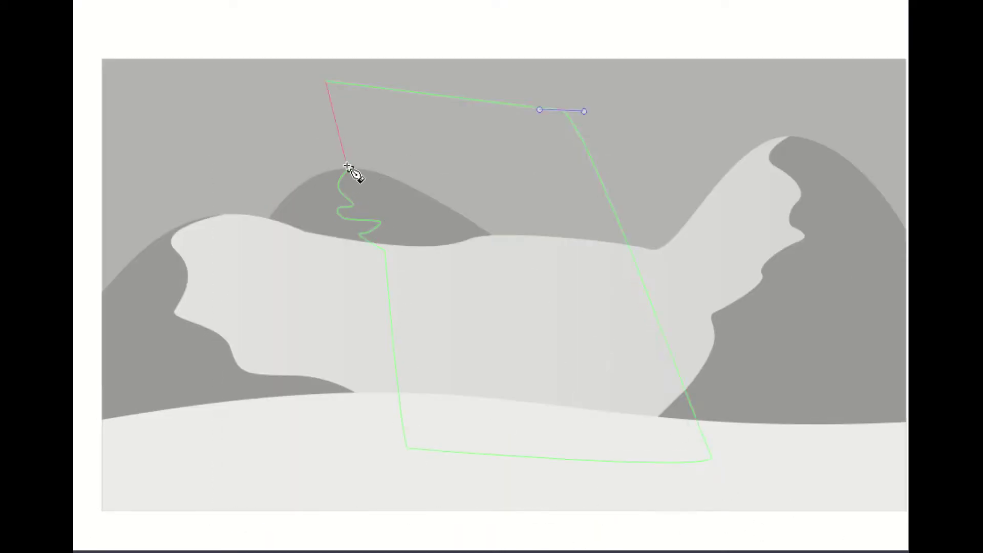
Add a snow cap on the peak using the pale ridge colour, lowered behind the foreground.
click(347, 166)
key(s)
key(d)
click(466, 289)
key(Page_Down)
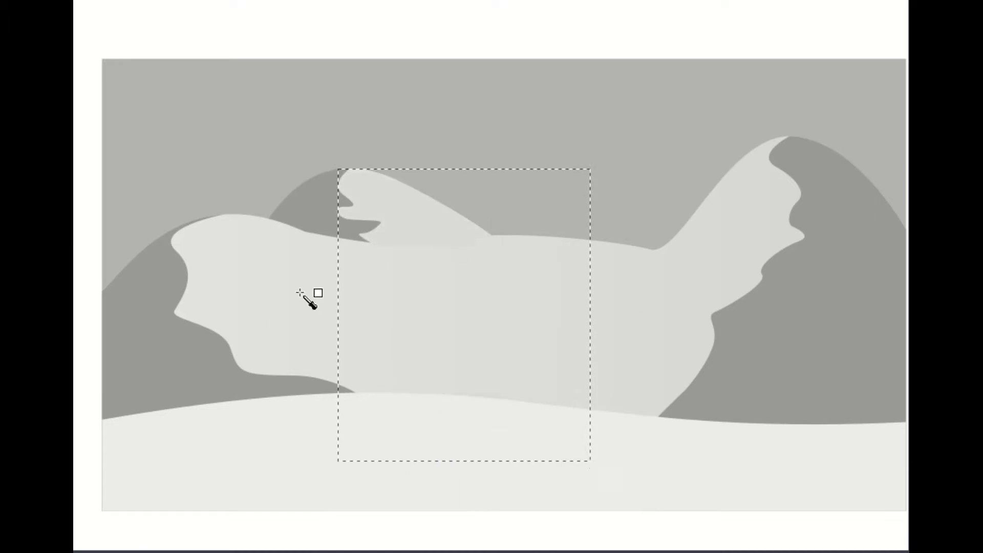
key(s)
Select the mountain and landscape shapes, then clear the selection.
scroll(503, 359, down, 1)
click(328, 202)
scroll(589, 285, up, 2)
shift+click(588, 284)
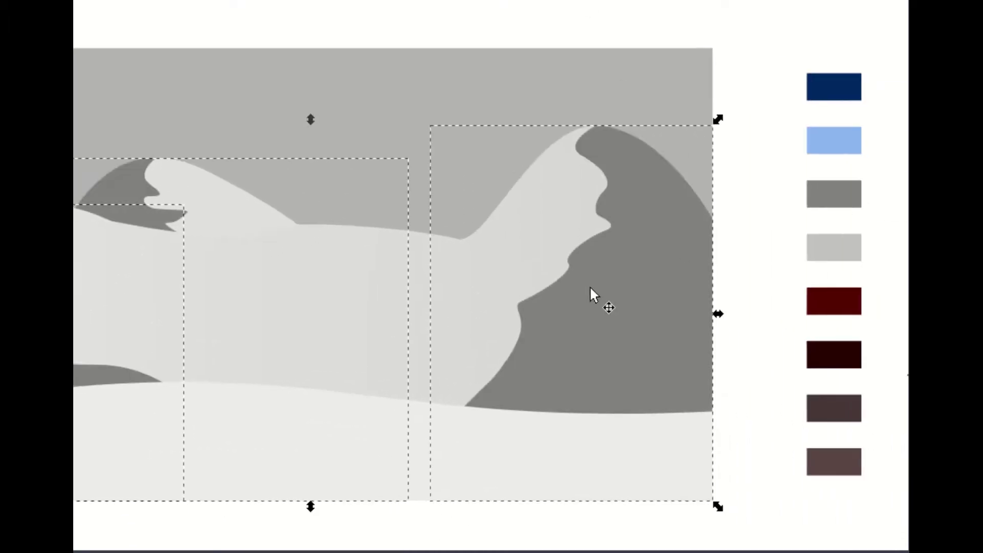
drag(717, 313, 904, 313)
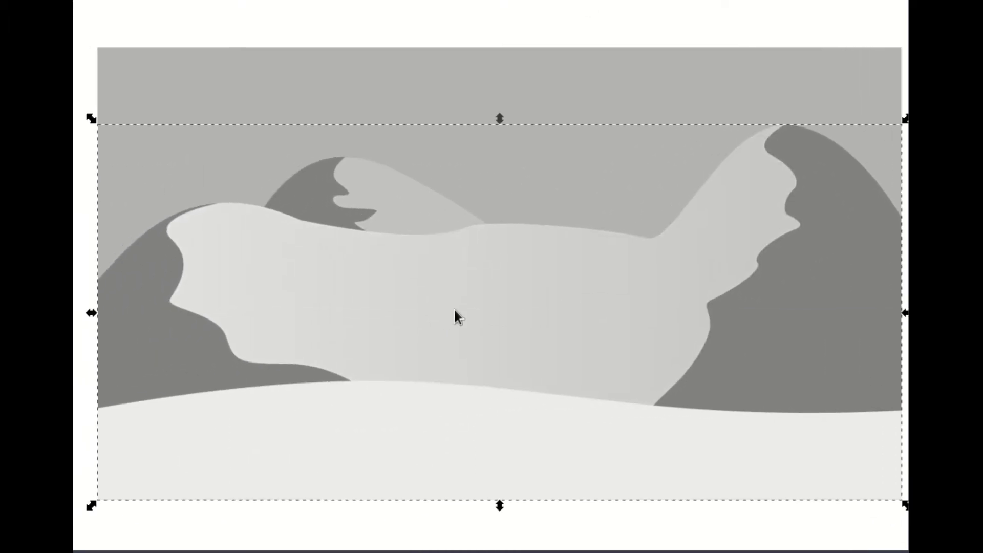
key(Escape)
Paste the snowy rock, shrink it and set it at the bottom centre on the snow.
key(ctrl+v)
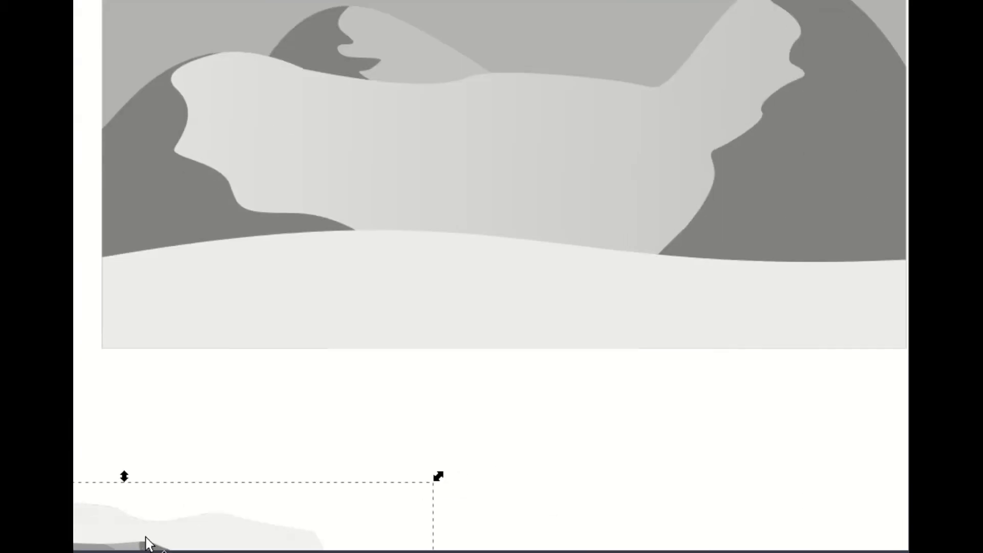
drag(504, 213, 503, 346)
drag(529, 436, 530, 416)
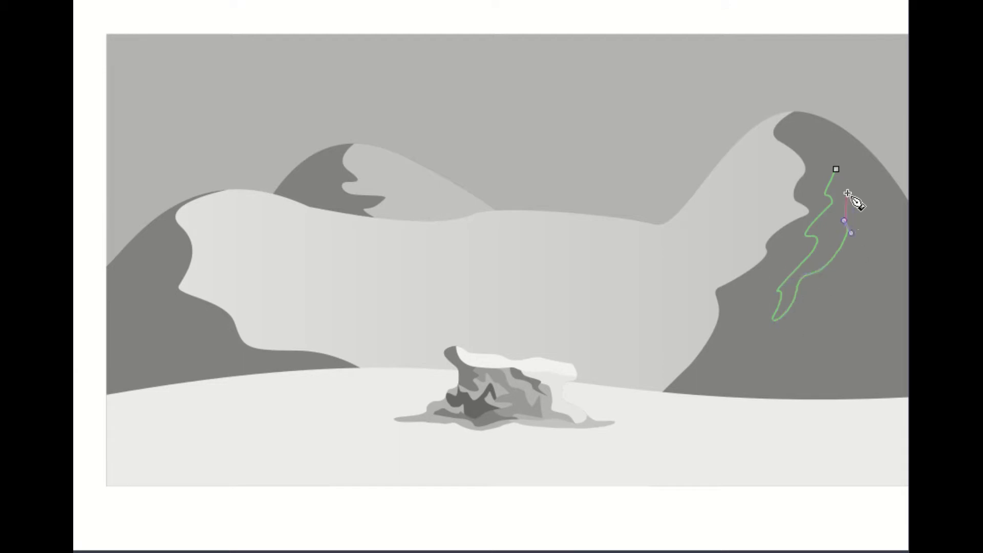
Draw two dark crevice shapes on the right mountain.
click(836, 169)
click(835, 315)
click(816, 325)
click(778, 352)
click(742, 363)
click(781, 381)
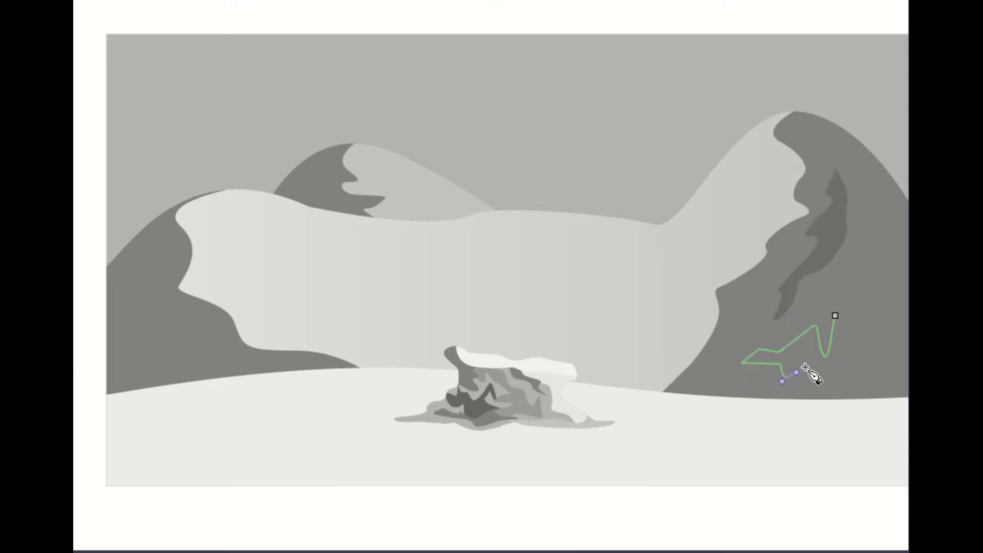
click(835, 315)
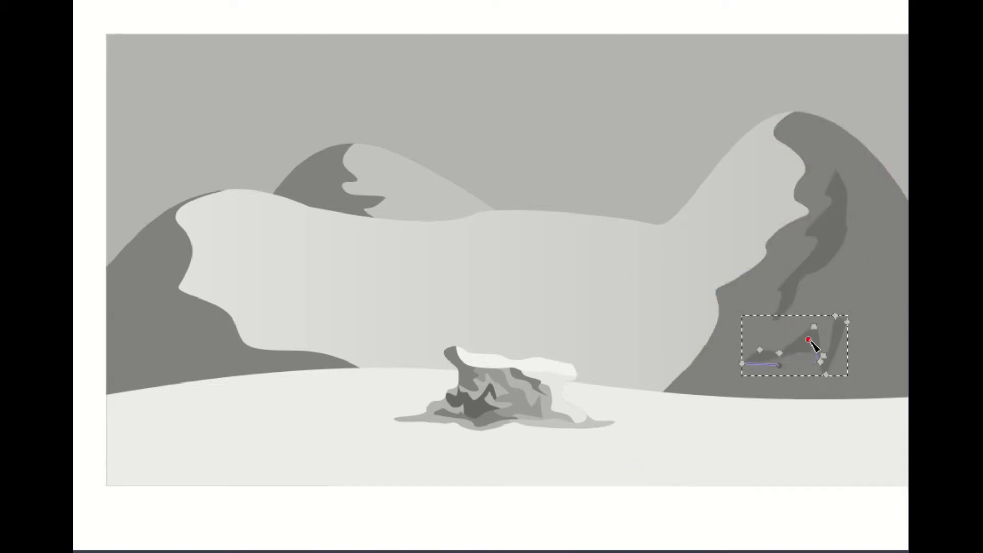
key(shift+F7)
key(Return)
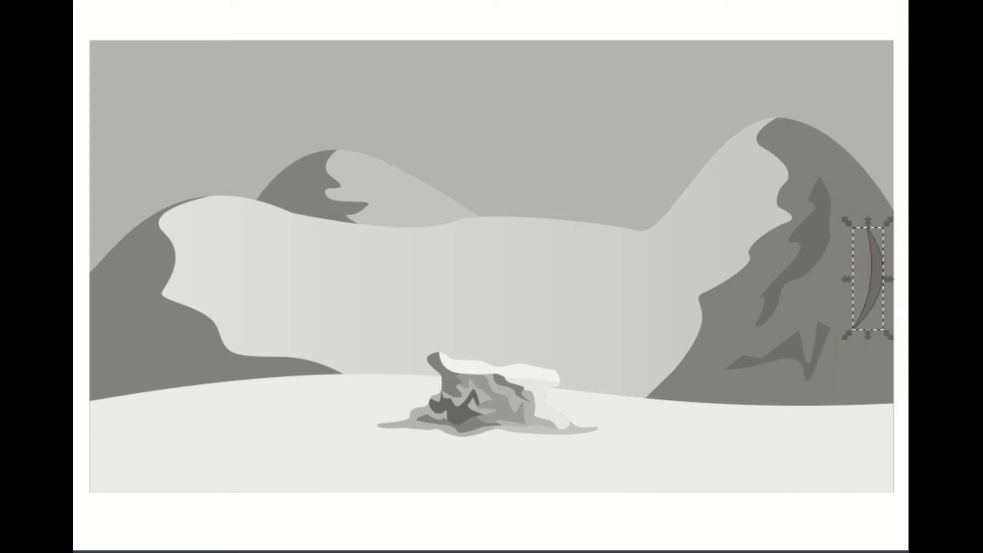
Add a small shadow on the right peak and light snow streaks along the ridge.
key(b)
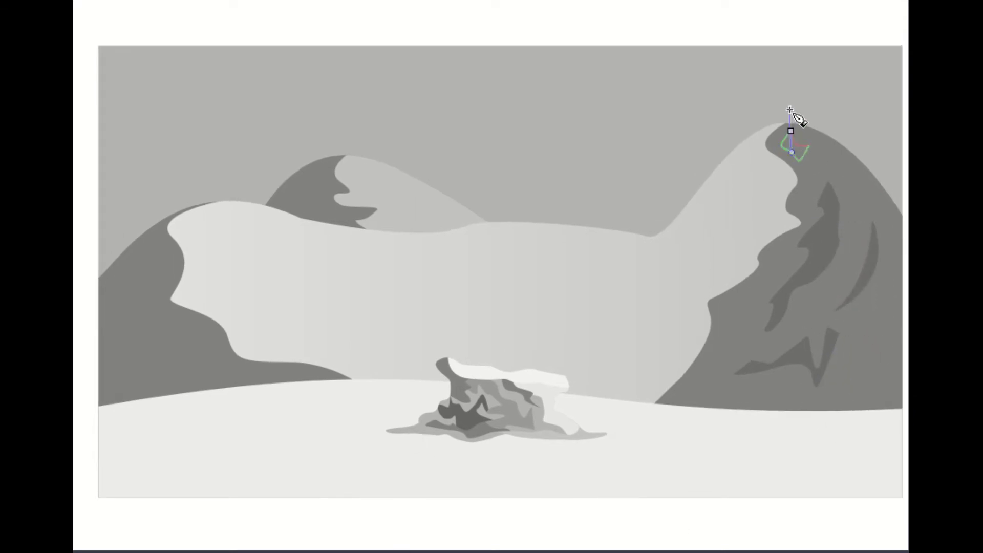
key(Return)
key(b)
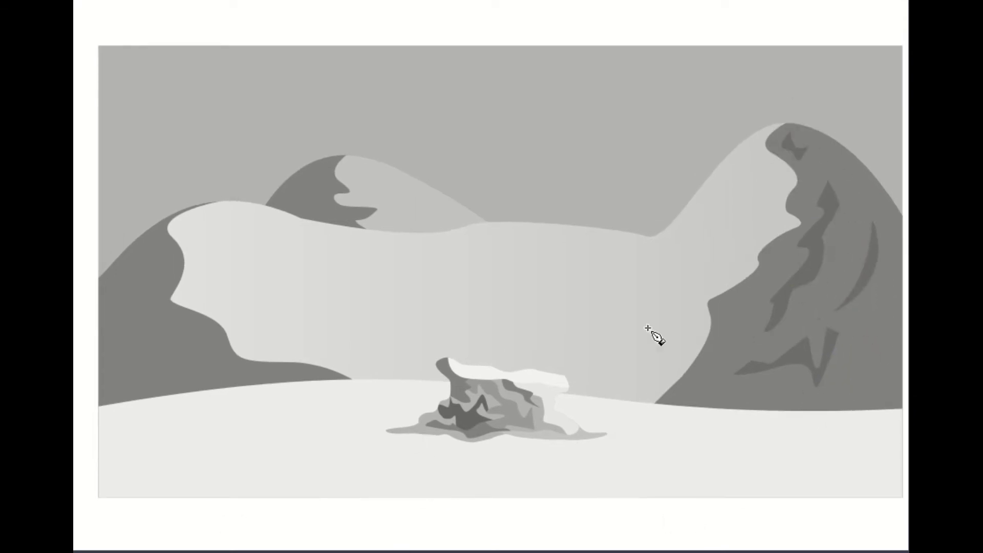
click(753, 155)
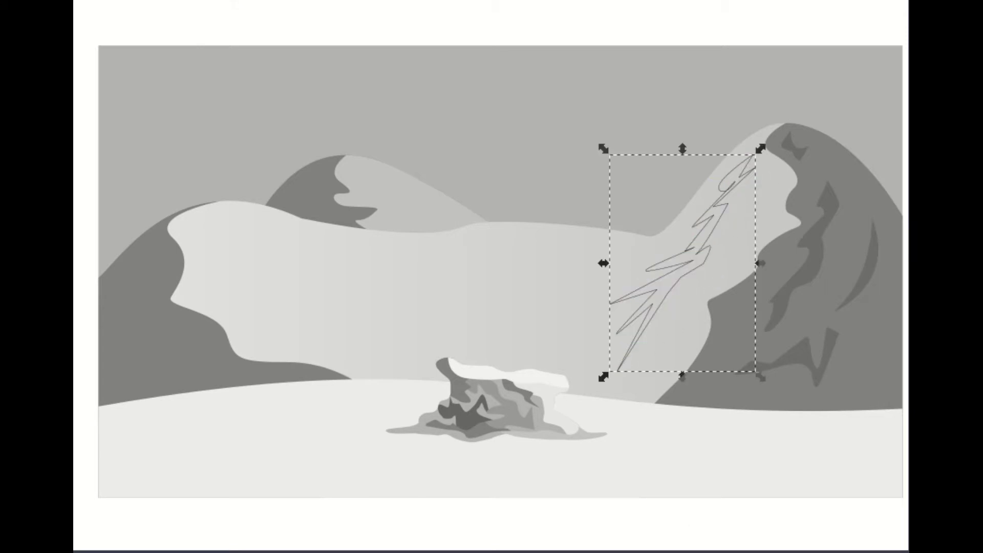
click(667, 530)
key(b)
key(Return)
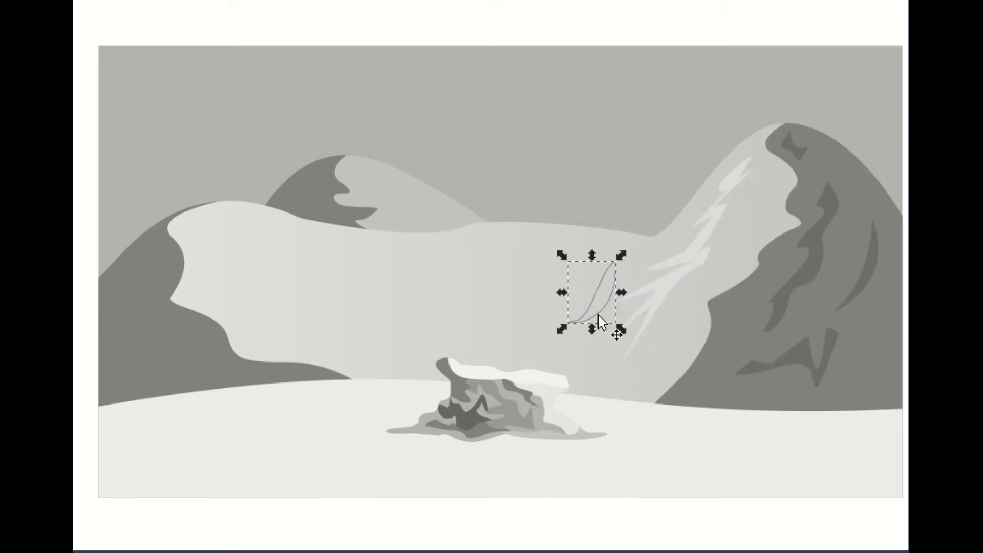
click(567, 314)
key(Return)
Outline more curved and zigzag snow streaks across the middle and left ridges.
double_click(603, 289)
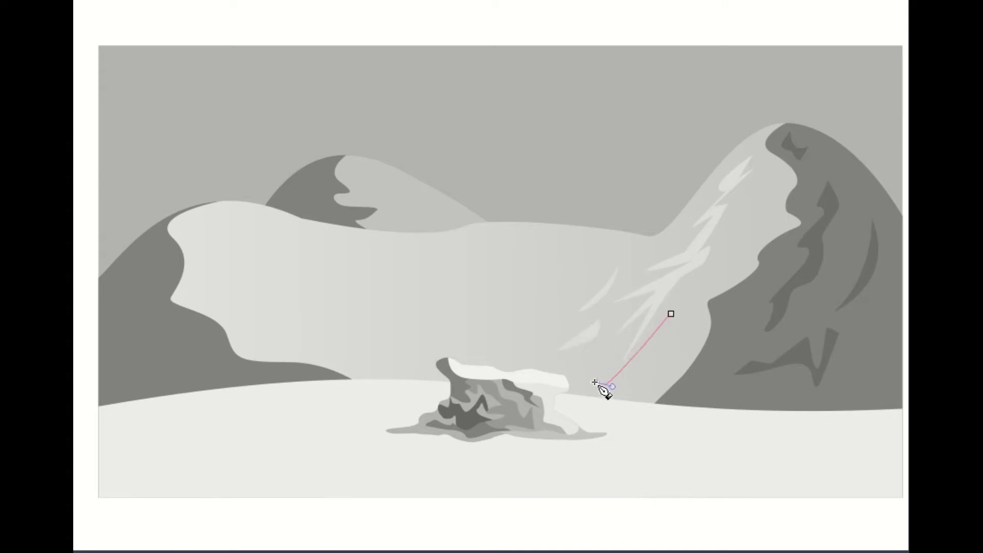
click(671, 313)
key(Escape)
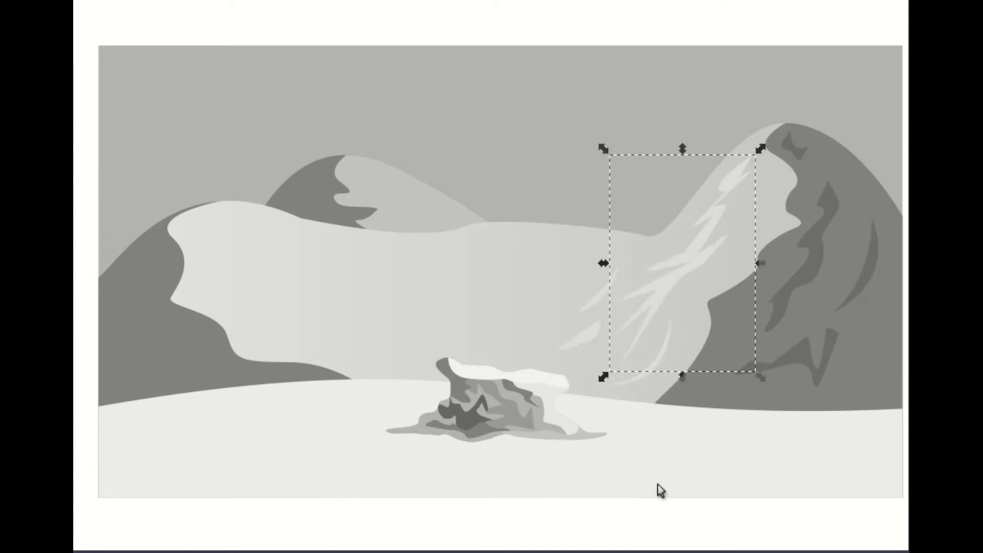
key(b)
click(202, 226)
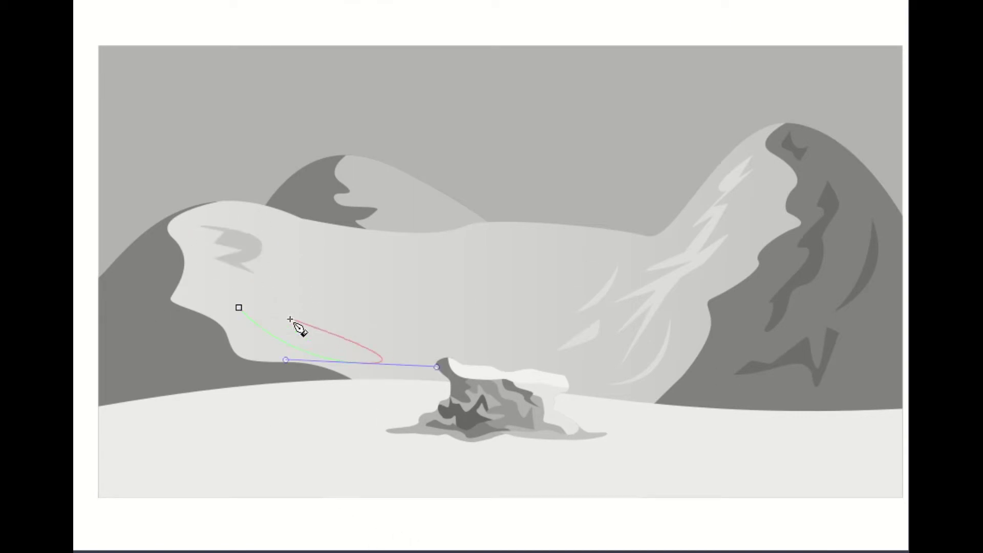
click(238, 307)
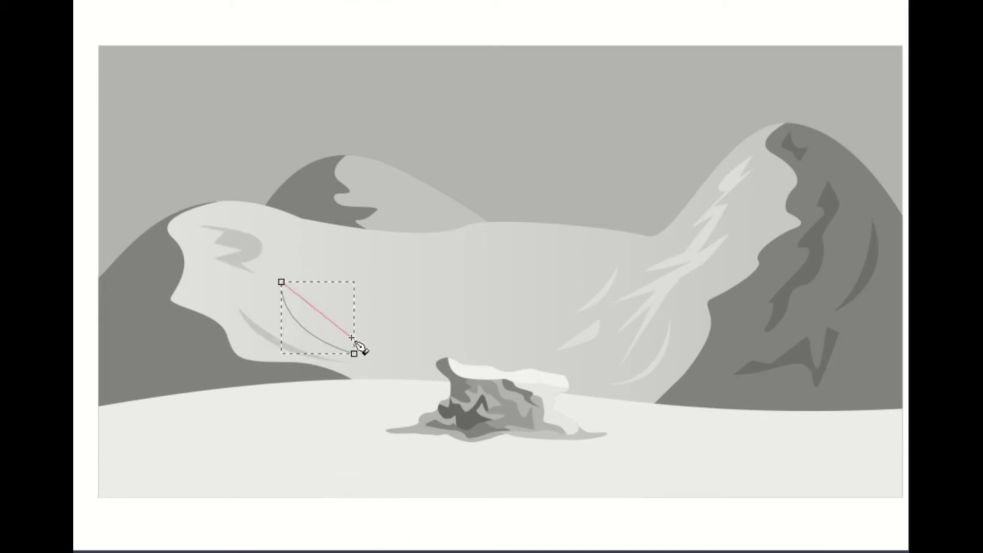
click(281, 282)
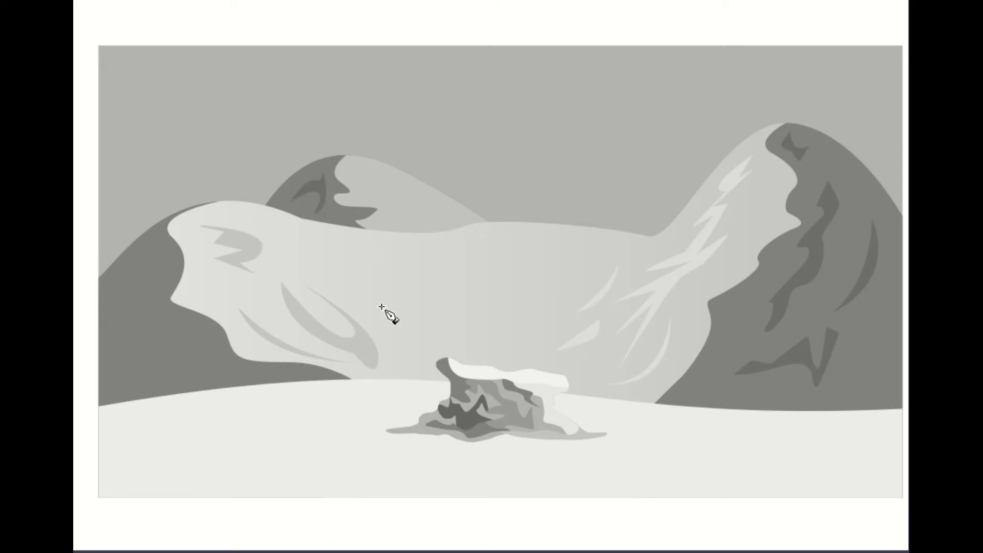
key(Escape)
Fill a streak on the back peak dark and begin a shadow on the left mountain.
key(d)
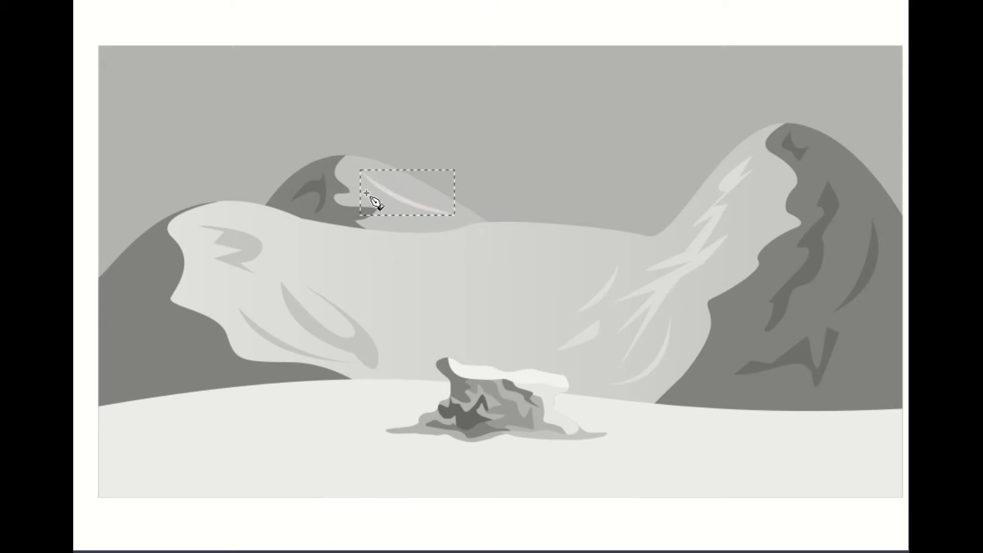
double_click(372, 198)
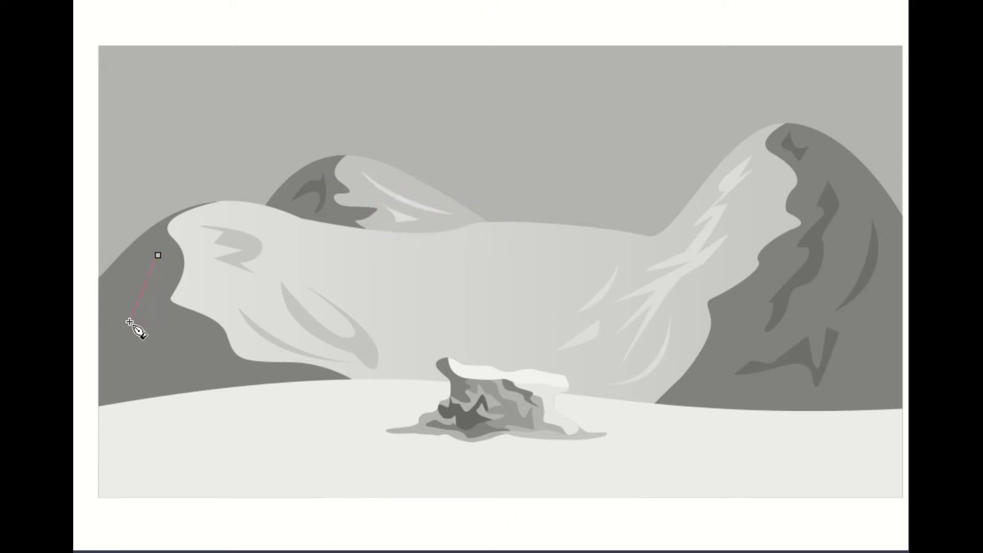
key(Escape)
click(852, 318)
drag(186, 334, 131, 388)
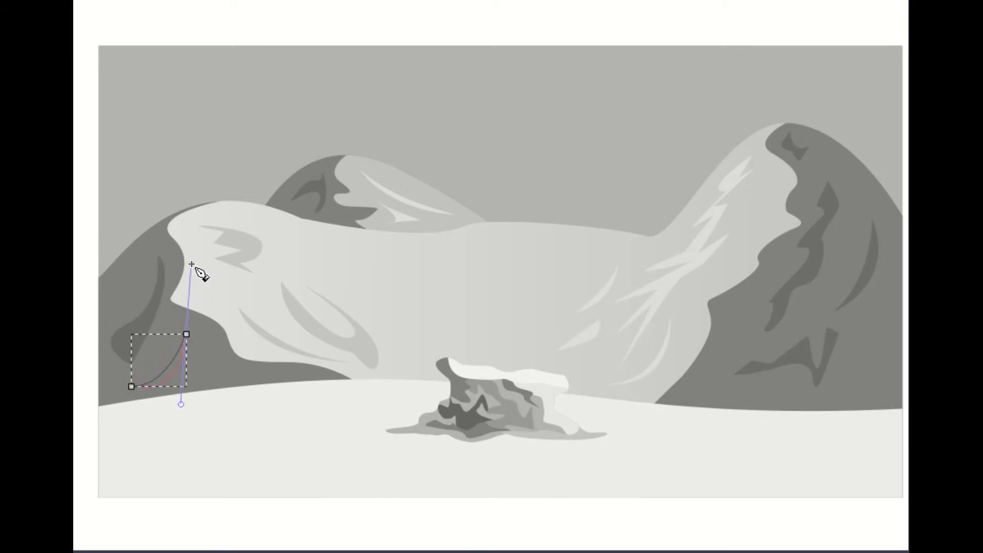
Add a white moon circle with a dark duplicate offset over it to form a crescent.
key(ctrl+alt+v)
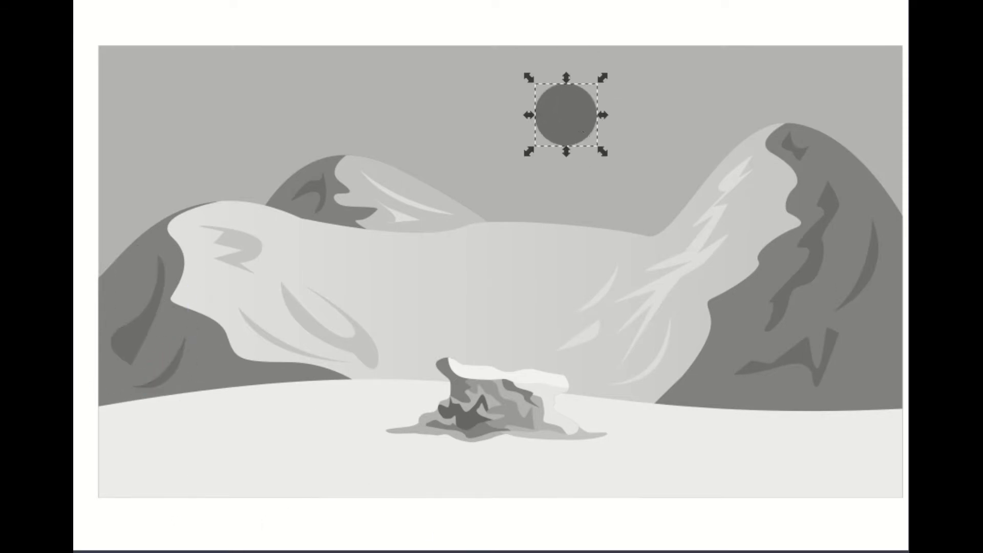
key(ctrl+d)
click(556, 143)
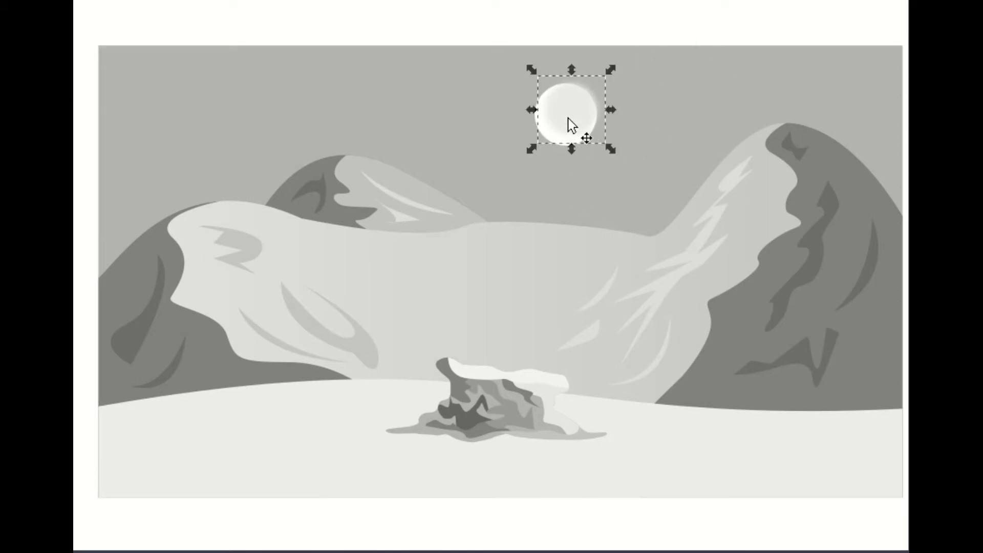
drag(566, 125, 562, 129)
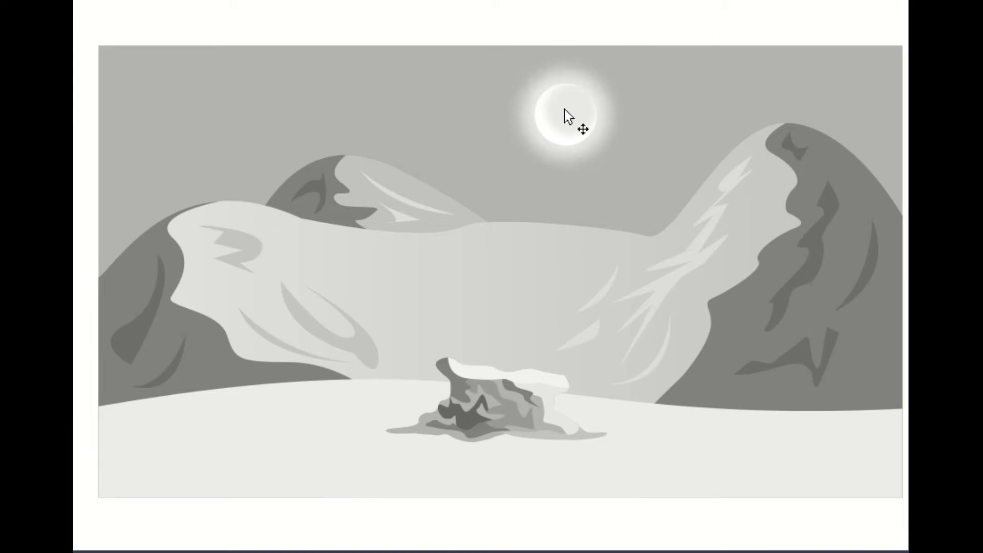
Give the sky a radial gradient from light blue at the moon to dark navy.
click(478, 143)
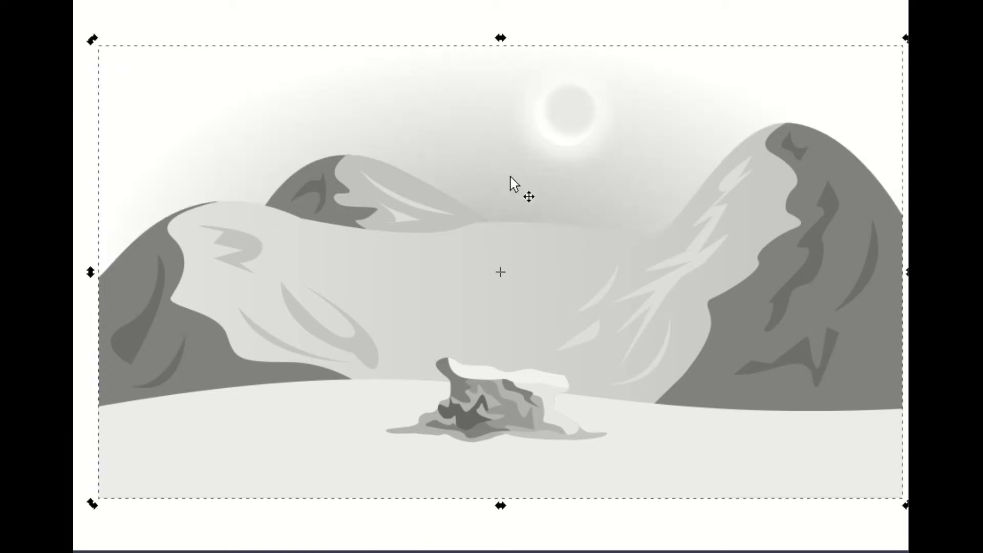
drag(520, 210, 560, 121)
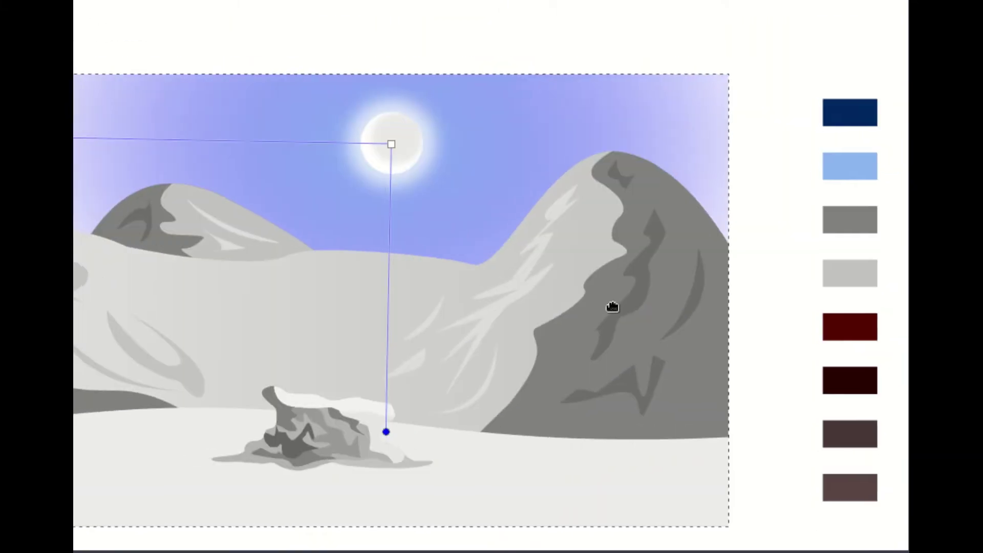
key(g)
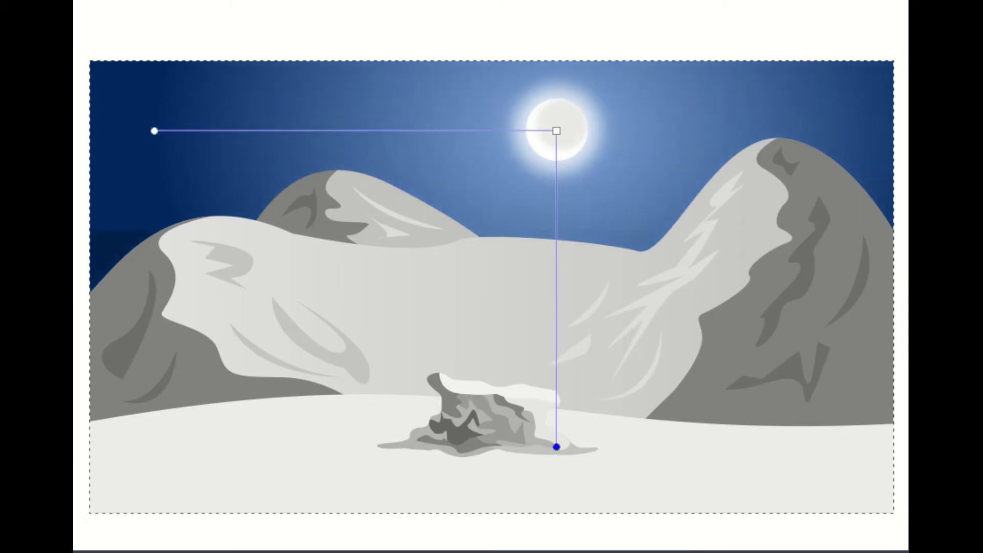
click(577, 173)
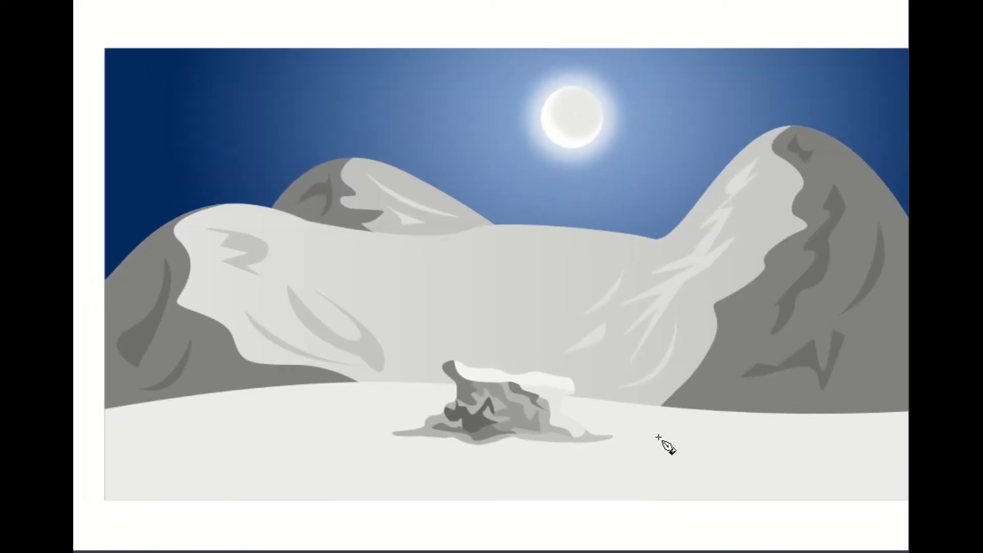
Close a grey spiky shadow shape and place a mirrored copy at the lower left.
click(885, 447)
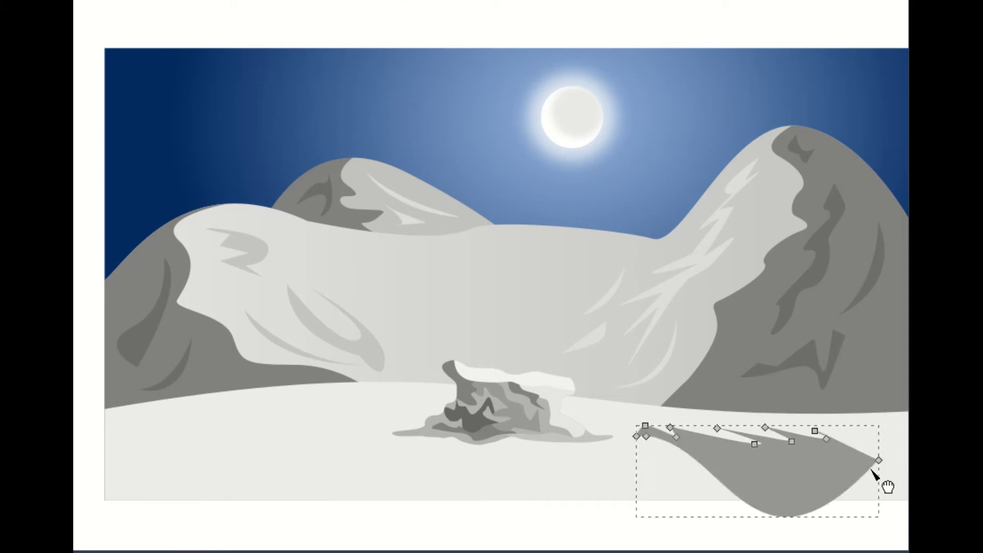
key(ctrl+d)
key(h)
drag(812, 465, 342, 482)
click(613, 511)
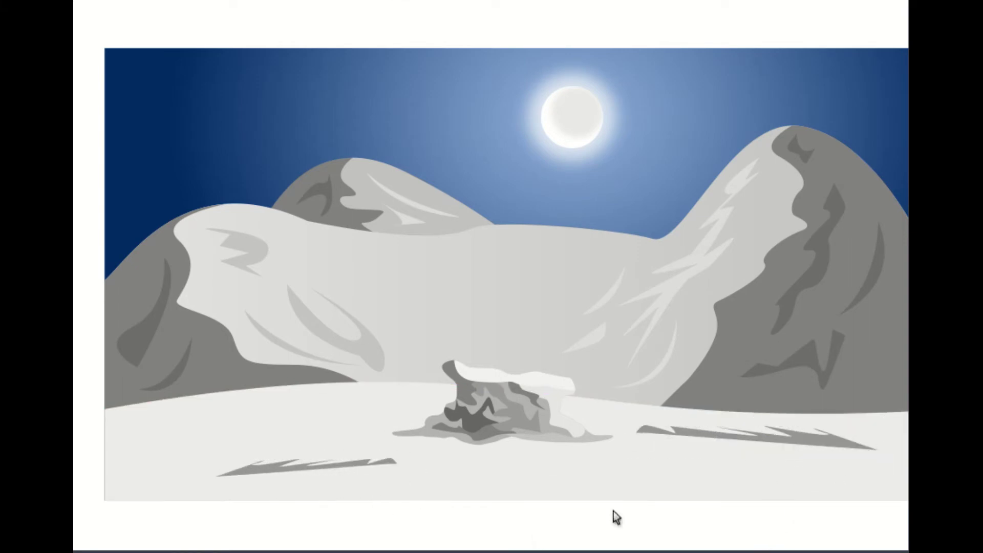
Draw two more spiky grey streaks and shrink them thinner.
drag(896, 509, 896, 509)
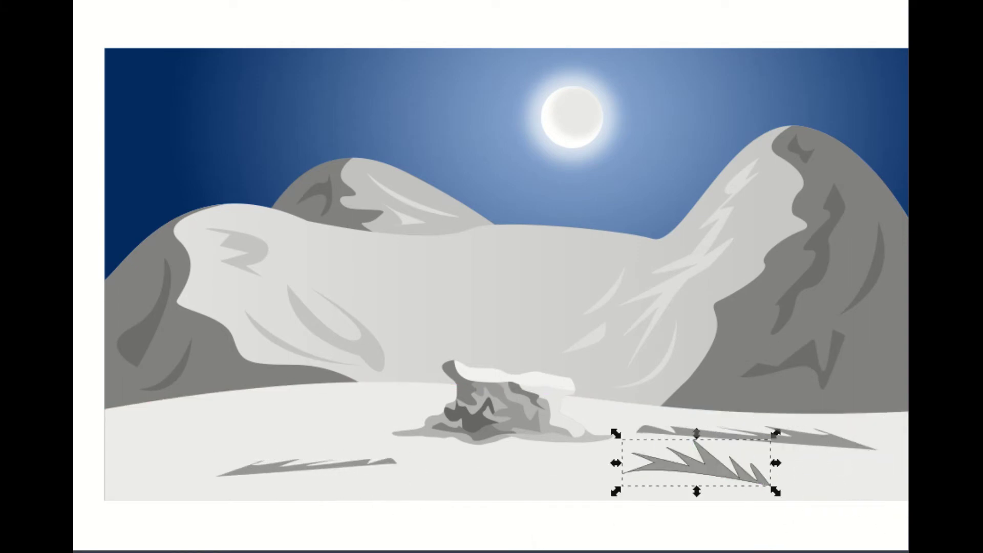
double_click(741, 481)
click(727, 479)
drag(770, 485, 724, 487)
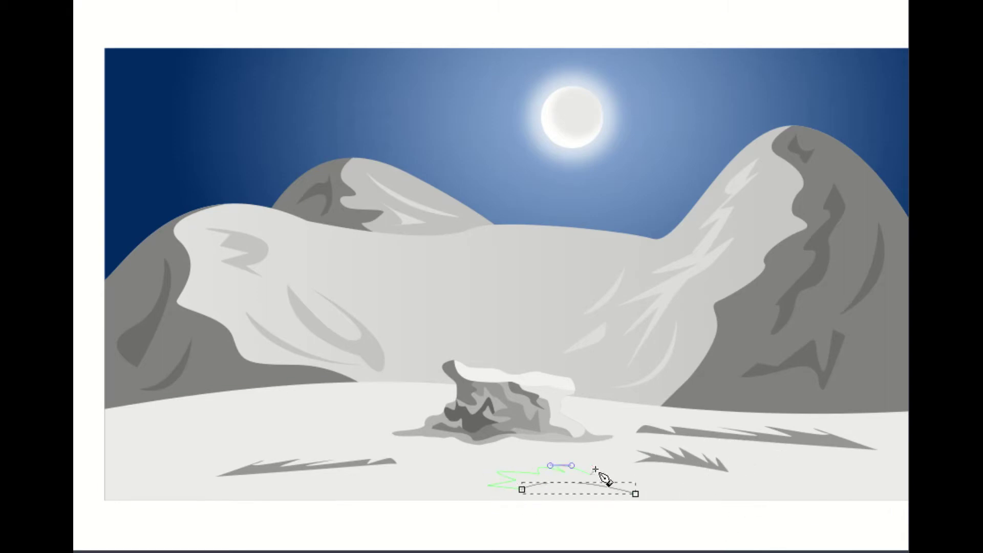
key(Return)
drag(478, 480, 542, 480)
Place a tilted duplicate of a streak further left on the snow.
key(ctrl+d)
mouse_move(636, 483)
mouse_down()
mouse_move(358, 424)
mouse_move(381, 412)
mouse_up()
click(681, 460)
key(Tab)
click(529, 505)
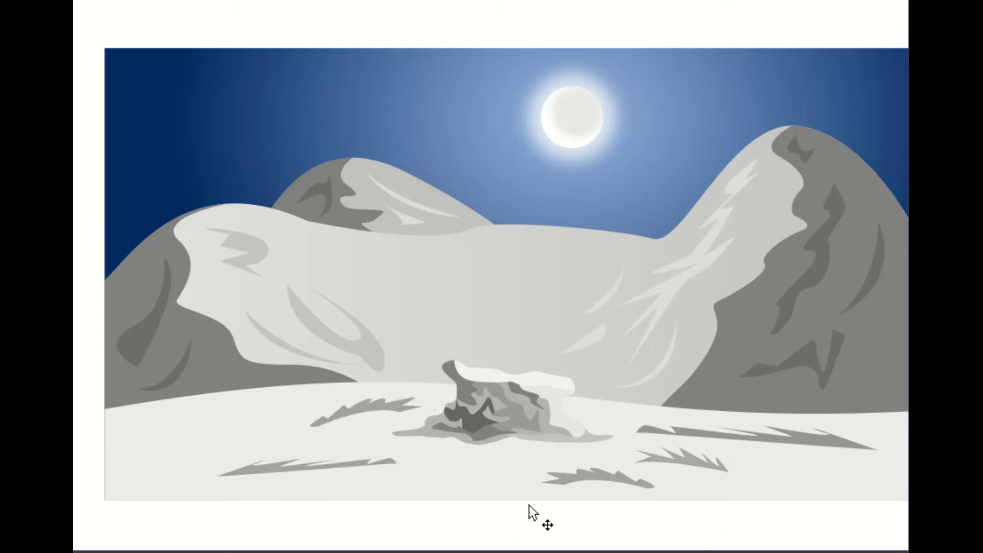
Move and enlarge the pine tree at the lower left, then place a copy further right.
key(4)
click(878, 357)
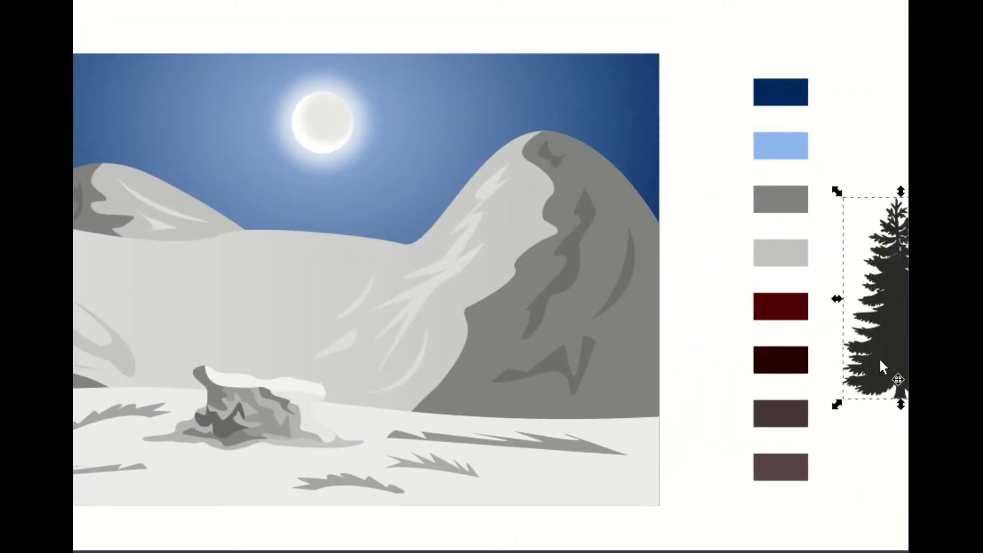
key(5)
drag(599, 371, 258, 398)
drag(131, 306, 140, 252)
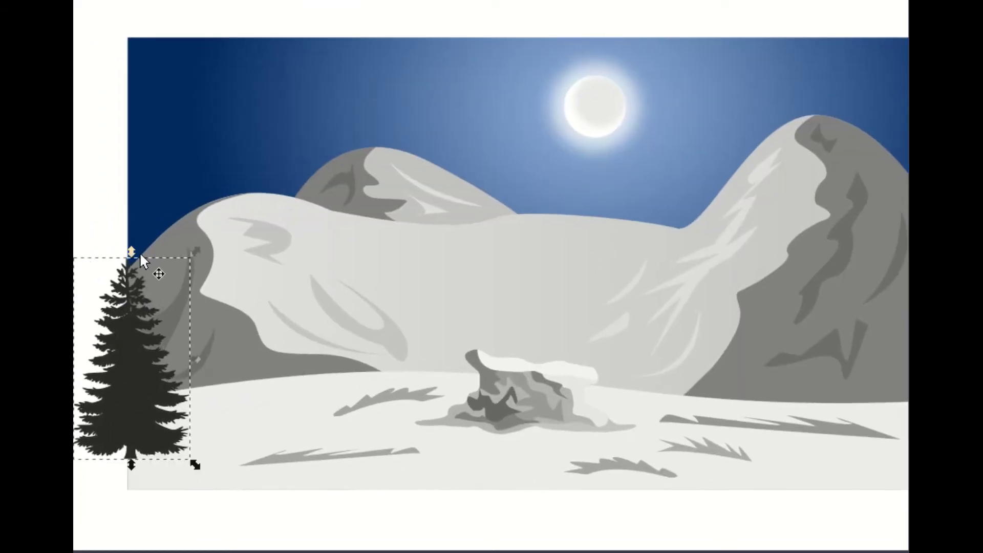
key(ctrl+d)
drag(131, 441, 186, 459)
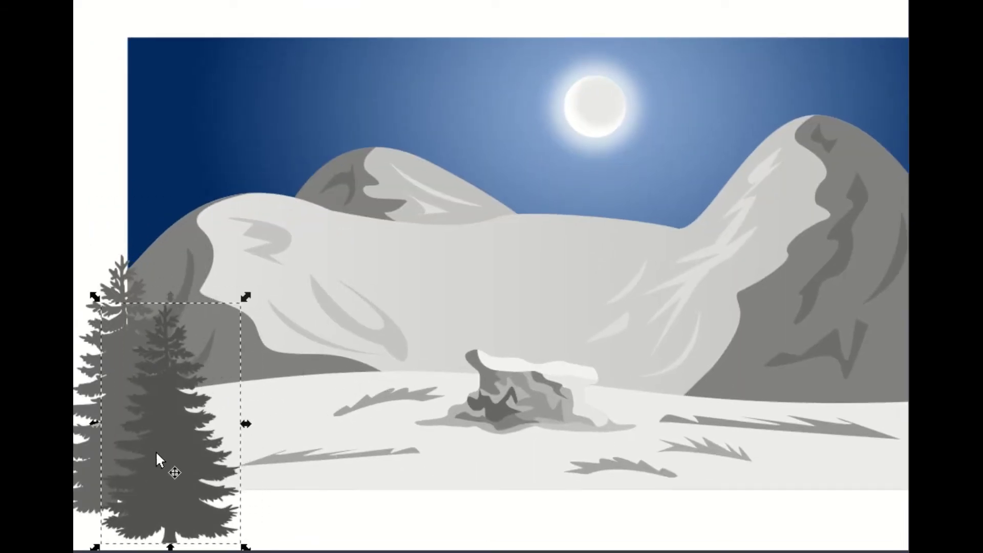
mouse_move(215, 410)
mouse_down()
mouse_move(375, 483)
mouse_move(697, 471)
mouse_up()
Add more pine copies on the right foreground, resizing some into smaller trees.
key(ctrl+d)
key(ctrl+d)
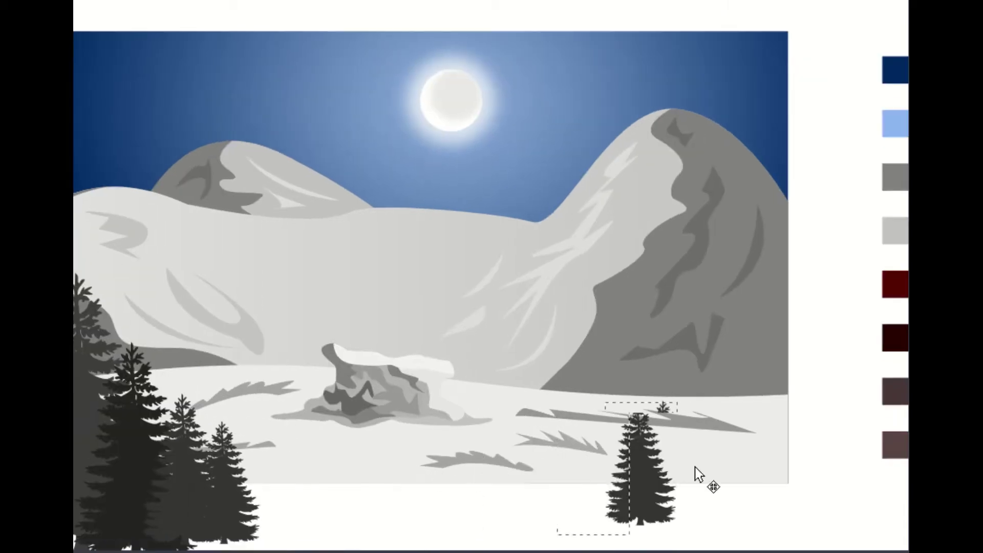
mouse_move(669, 402)
mouse_down()
mouse_move(877, 220)
mouse_move(727, 290)
mouse_up()
key(ctrl+d)
drag(735, 416, 665, 432)
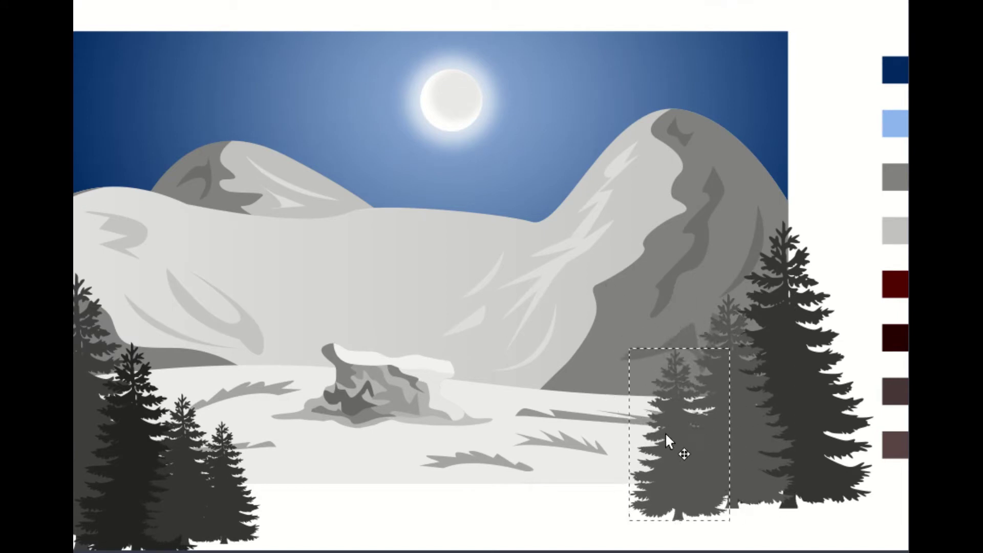
mouse_move(734, 428)
mouse_down()
mouse_move(694, 308)
mouse_move(644, 307)
mouse_up()
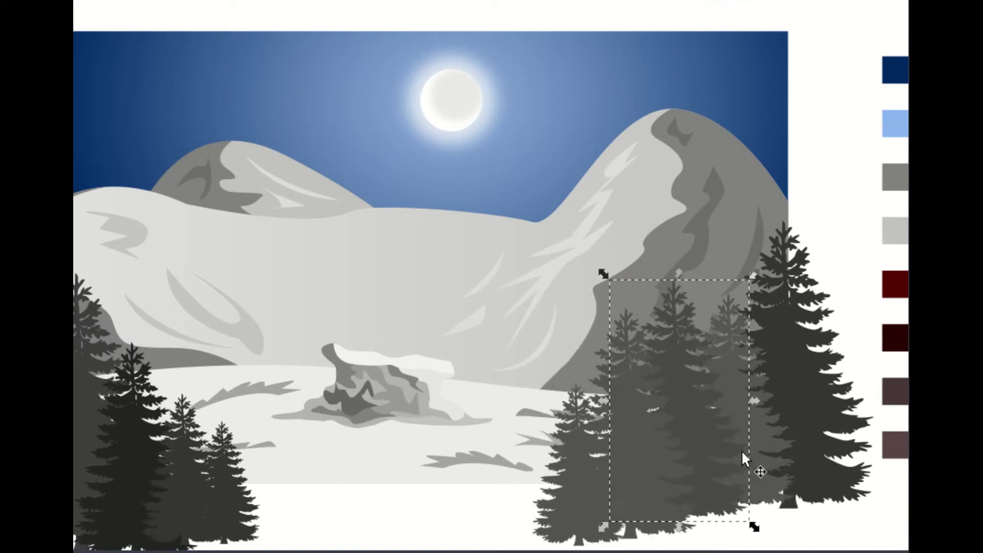
drag(750, 524, 637, 537)
mouse_move(588, 461)
mouse_down()
mouse_move(606, 494)
mouse_move(489, 470)
mouse_move(465, 436)
mouse_move(276, 461)
mouse_move(329, 486)
mouse_up()
key(ctrl+d)
key(ctrl+d)
key(ctrl+d)
key(ctrl+d)
scroll(276, 461, left, 2)
key(ctrl+d)
Clip the left and right tree groups to the picture frame.
key(5)
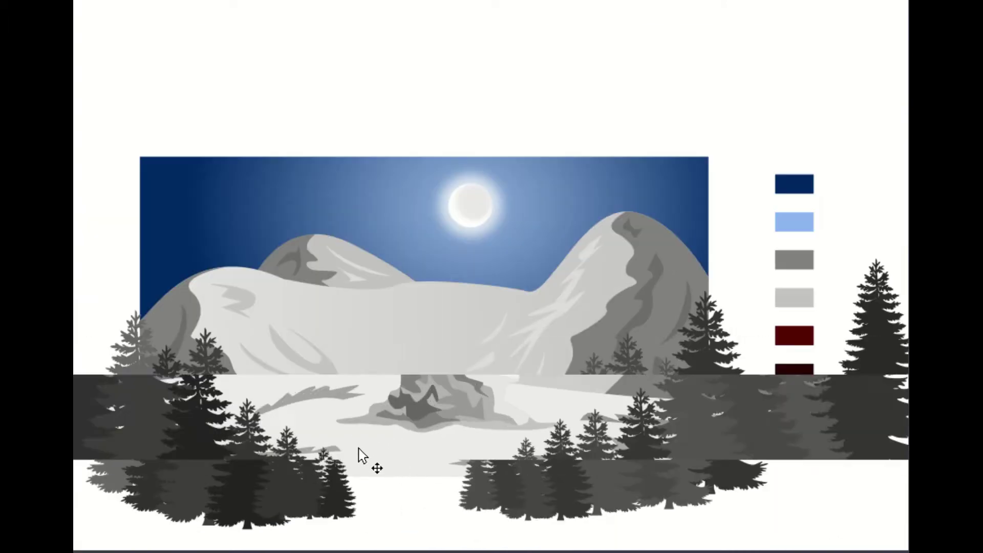
shift+click(677, 457)
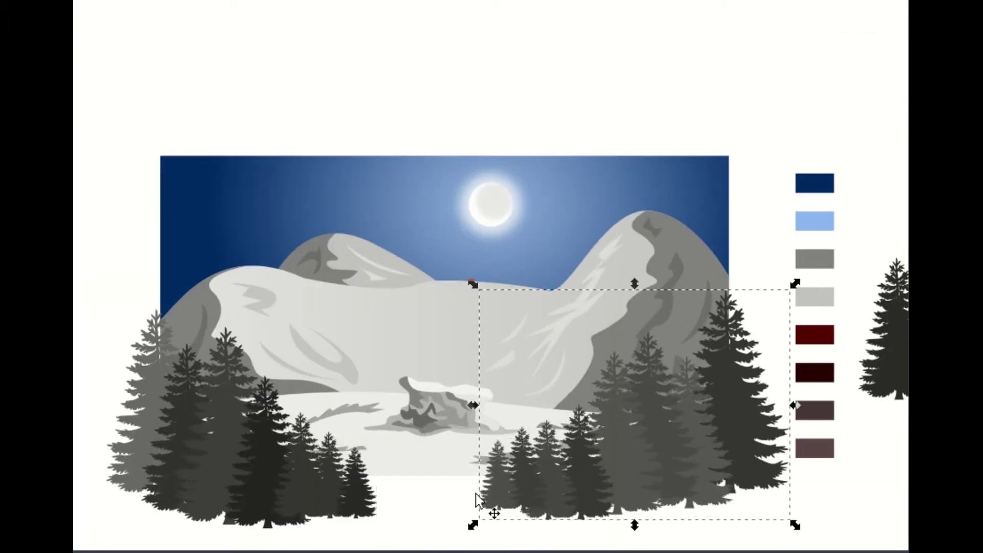
right_click(169, 159)
click(719, 349)
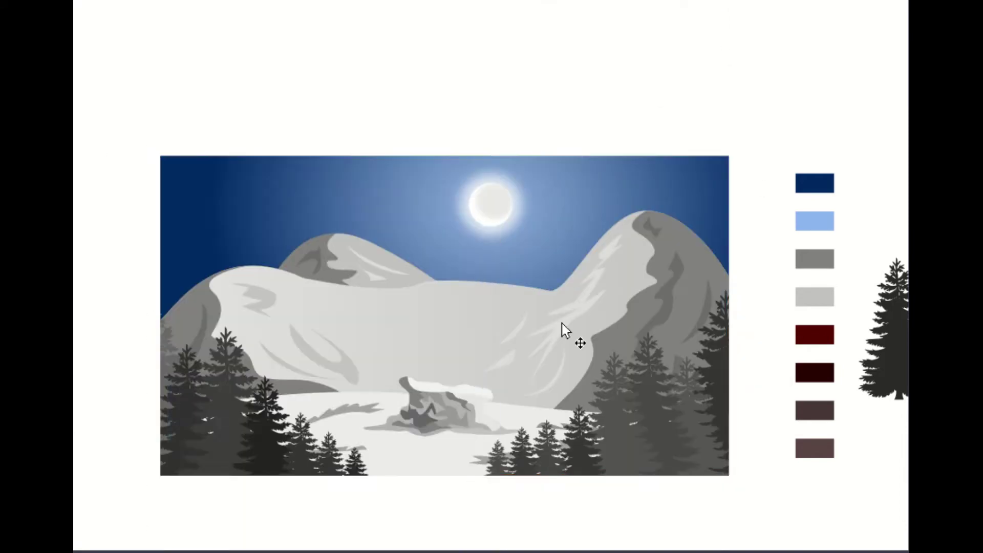
key(5)
right_click(381, 484)
Set small trees along the mountain tops and the right mountain.
click(461, 447)
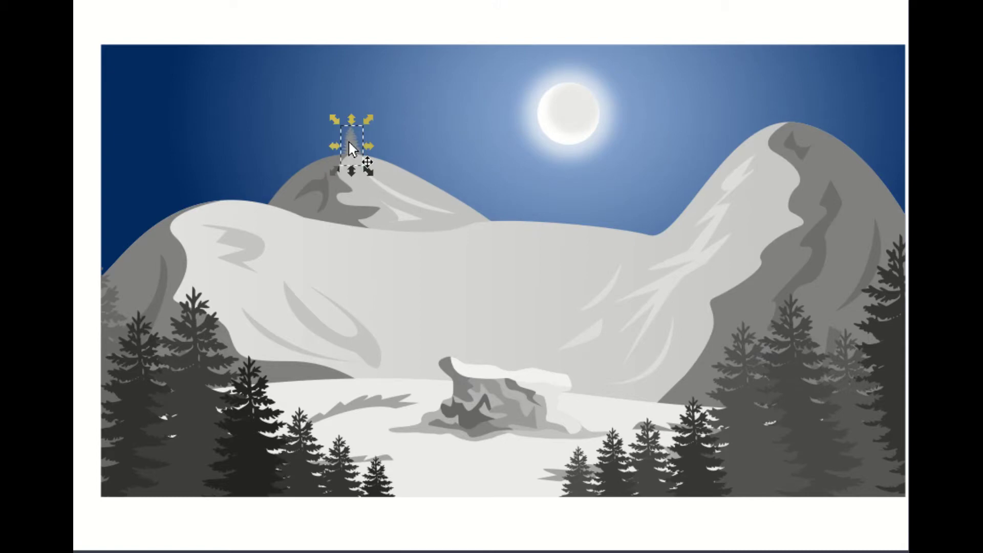
key(ctrl+a)
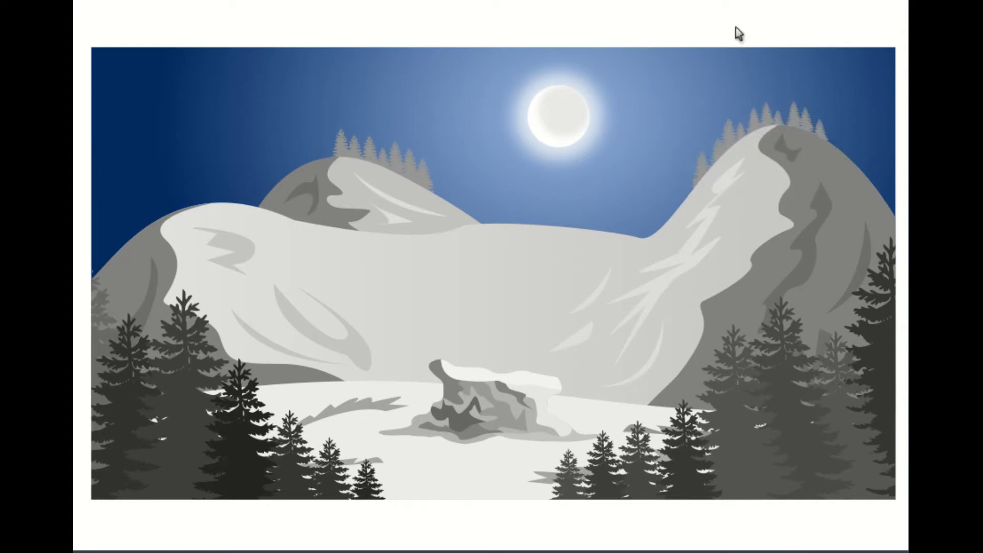
key(ctrl+a)
click(697, 31)
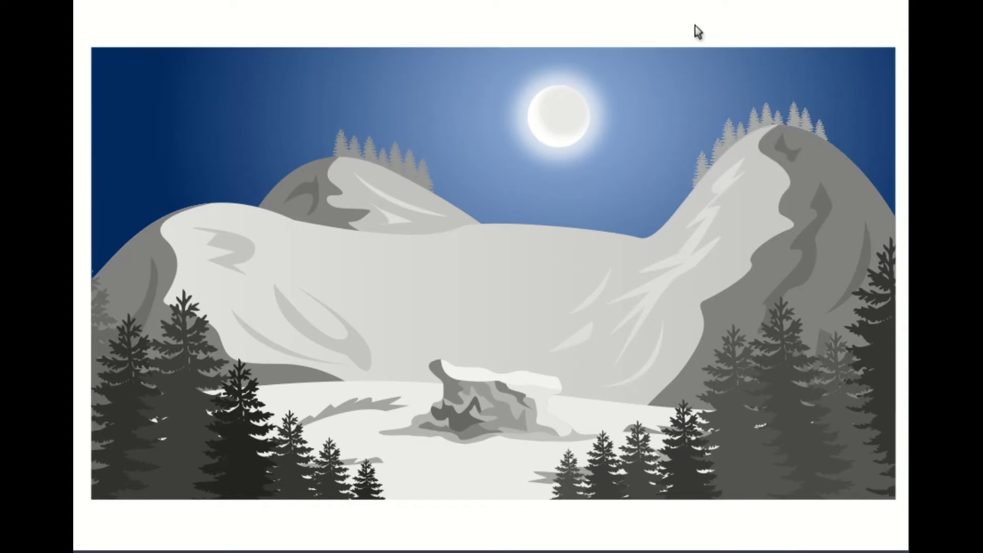
click(811, 123)
right_click(816, 123)
Stamp a row of small pine copies on the slope behind the rock.
mouse_move(814, 121)
mouse_down()
mouse_move(371, 358)
mouse_move(319, 278)
mouse_move(671, 312)
mouse_move(658, 355)
mouse_move(364, 322)
mouse_move(273, 371)
mouse_up()
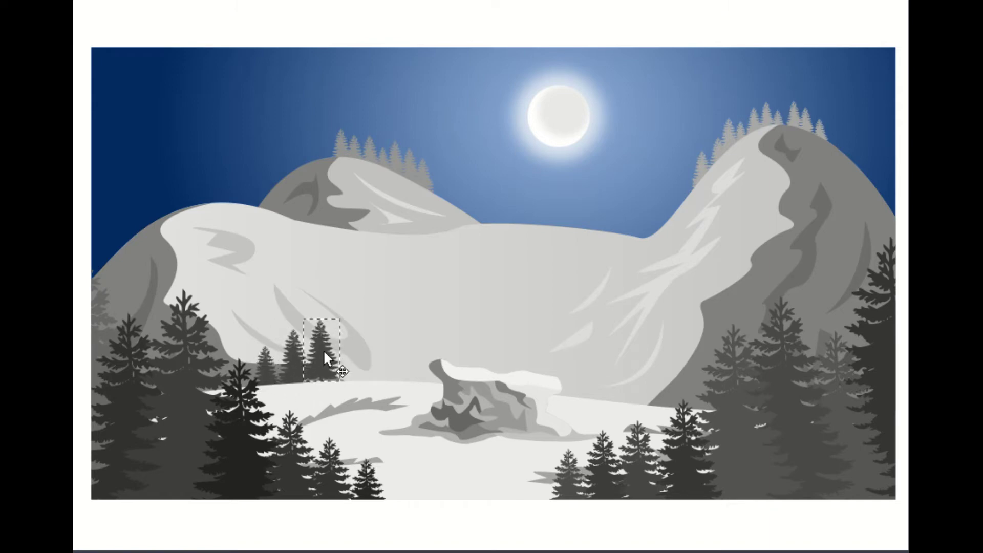
mouse_move(376, 358)
mouse_down()
mouse_move(451, 379)
mouse_move(530, 358)
mouse_move(594, 379)
mouse_move(651, 374)
mouse_move(457, 366)
mouse_up()
key(Tab)
key(Tab)
key(Tab)
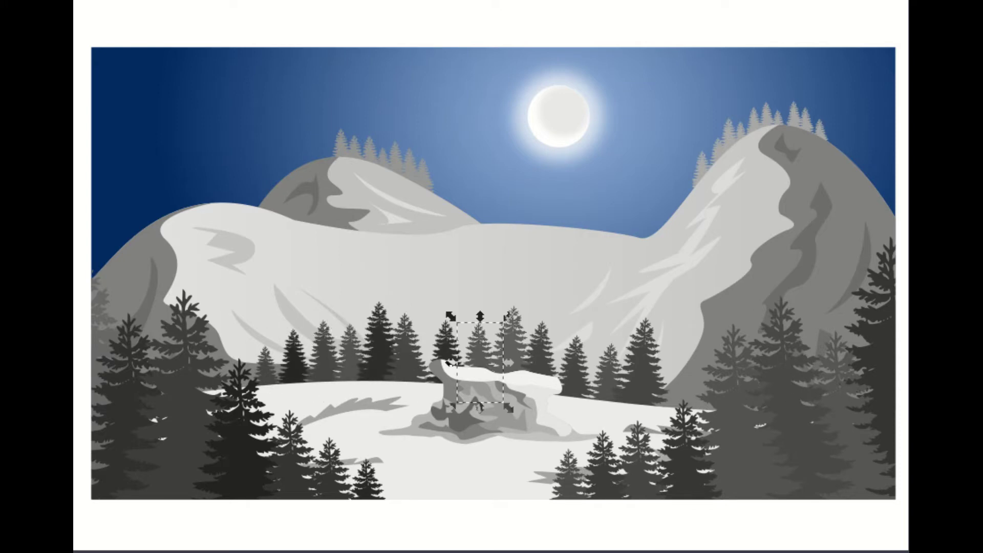
key(Tab)
key(Tab)
key(Escape)
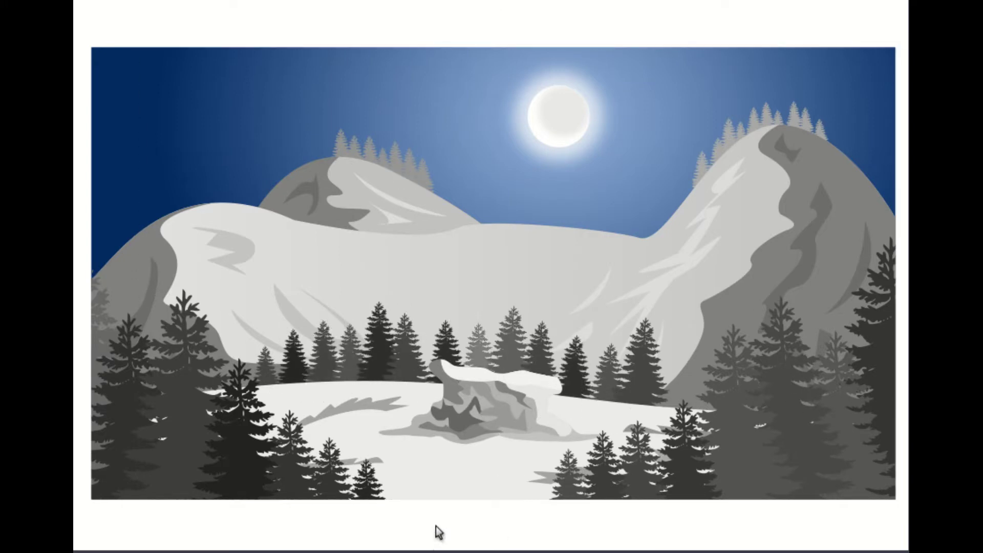
Shift the lower snow streak right and down and select the upper one.
drag(379, 461, 463, 478)
click(370, 405)
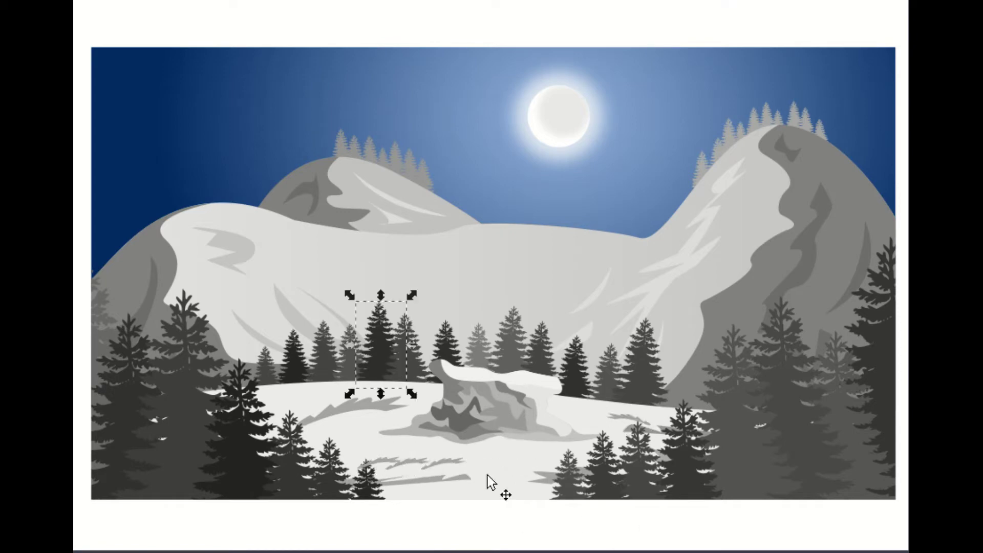
scroll(490, 175, down, 5)
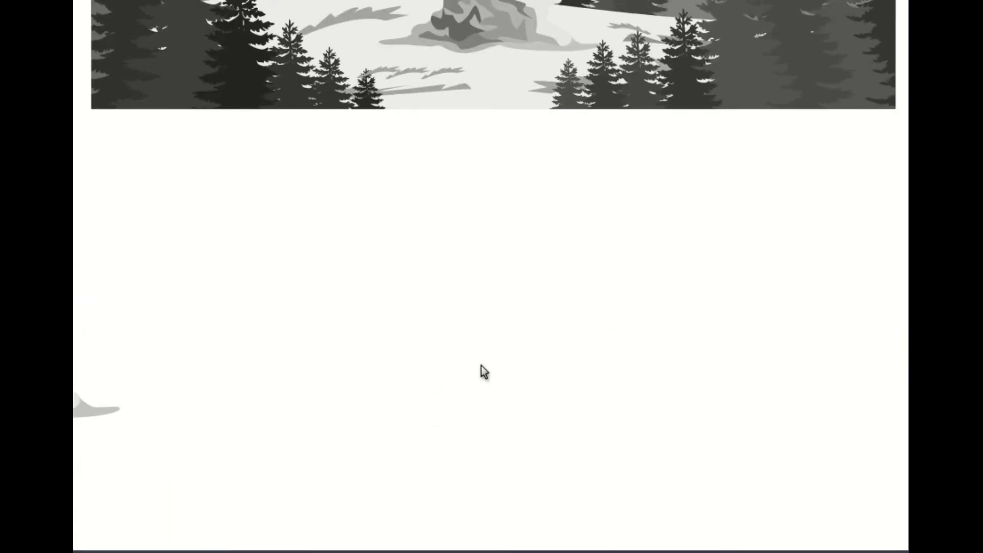
Build a pointed spear spike from a mirrored curve, split into dark and light grey halves.
key(p)
click(419, 406)
double_click(428, 230)
key(s)
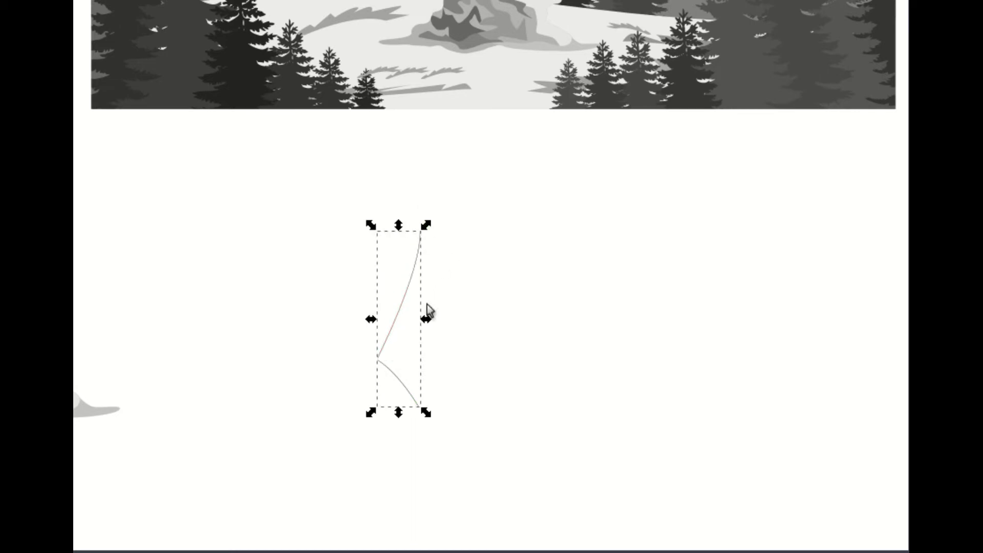
key(n)
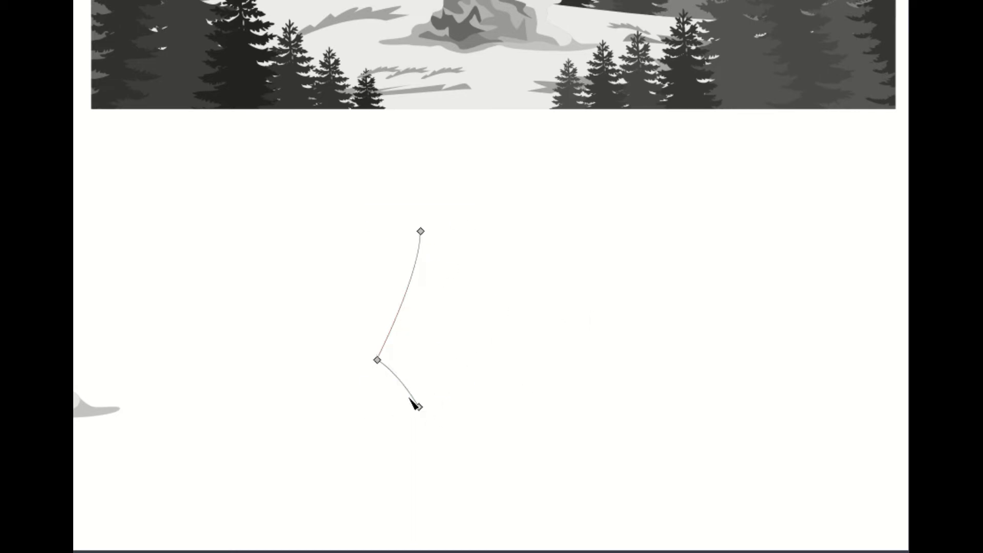
key(ctrl+d)
key(h)
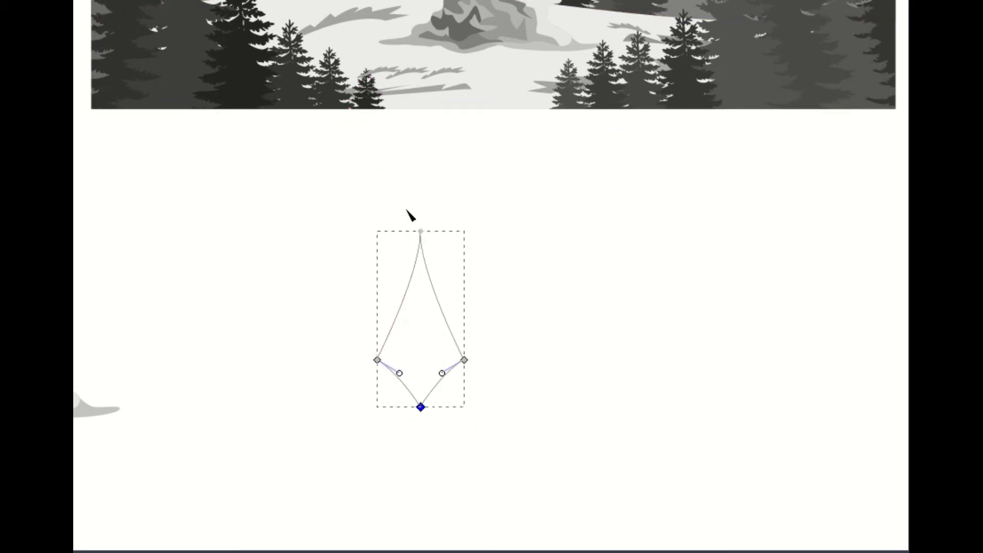
drag(421, 232, 420, 169)
drag(467, 221, 439, 292)
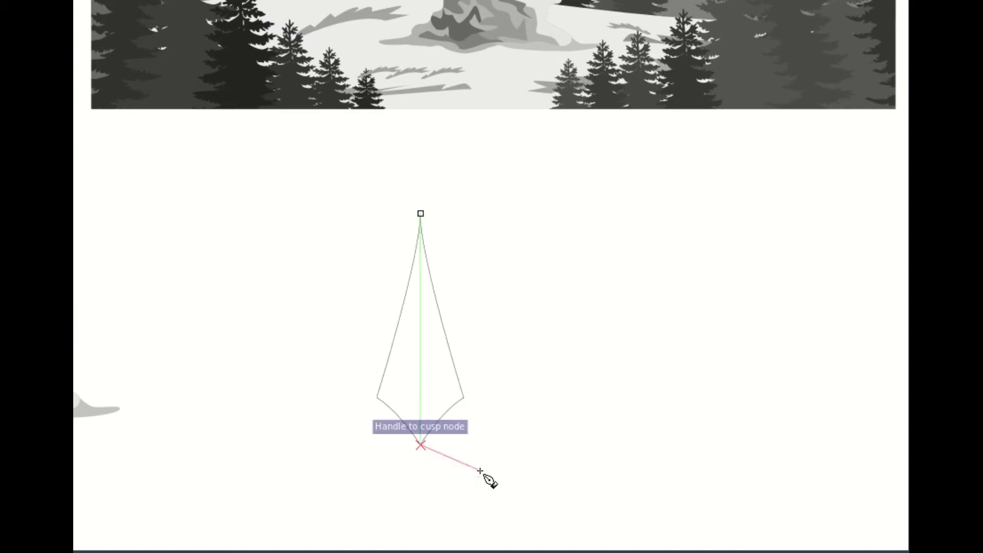
click(493, 478)
key(ctrl+slash)
click(460, 422)
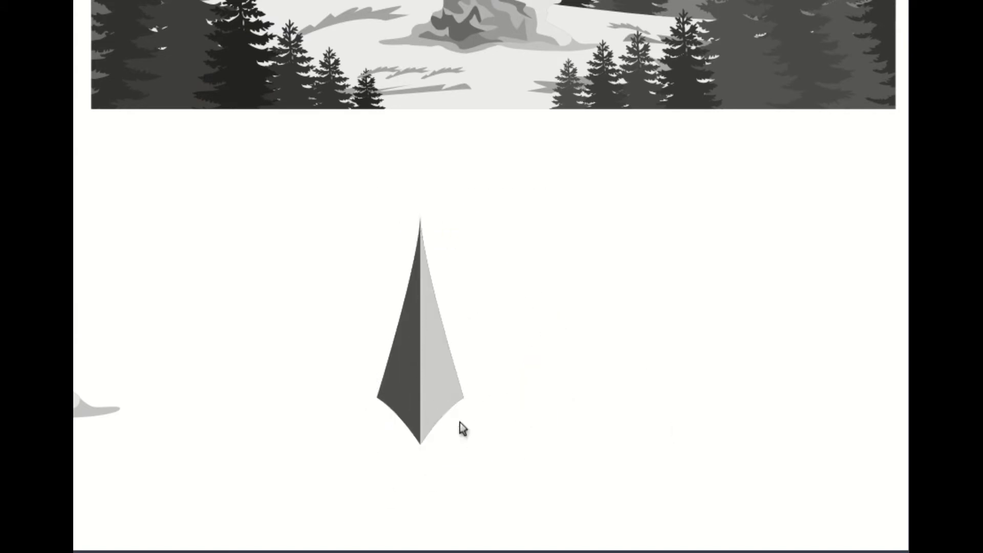
Draw the hook's inner-edge line from the spear base and bend it into a curve.
click(500, 237)
key(Return)
key(n)
drag(496, 415, 526, 430)
drag(583, 401, 600, 335)
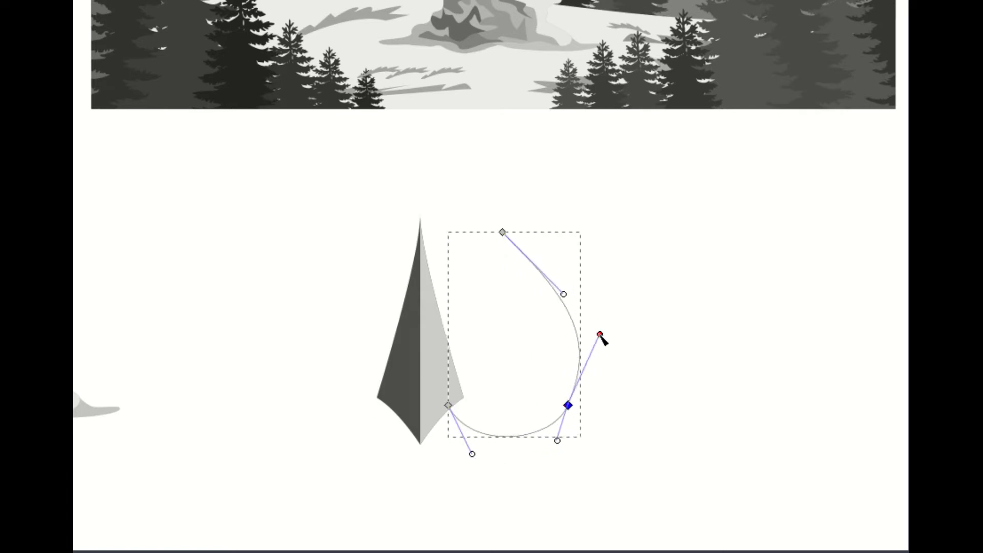
Refine the curve's nodes and handles so it curls up to the right.
drag(502, 232, 526, 231)
drag(557, 440, 527, 455)
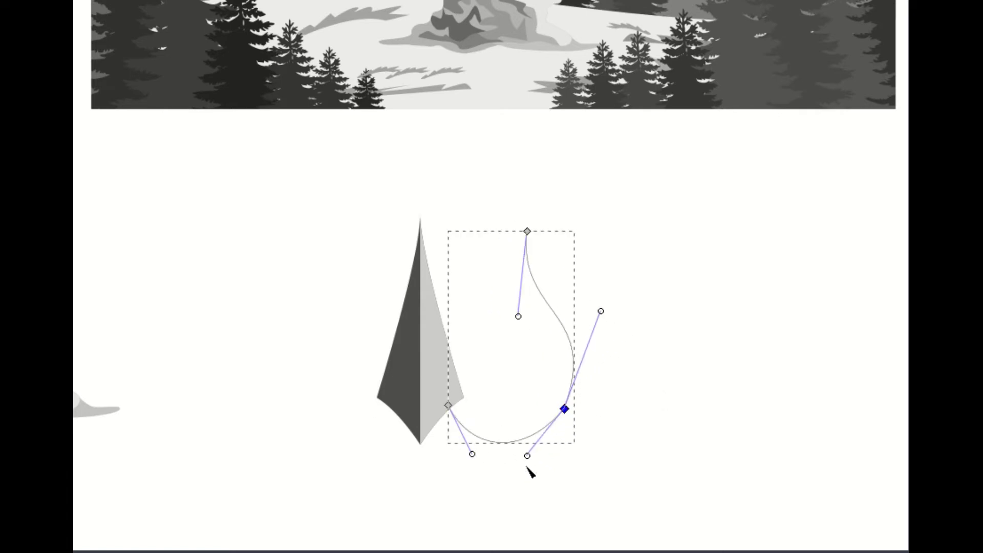
drag(600, 311, 607, 320)
drag(448, 405, 451, 401)
drag(553, 469, 546, 470)
drag(527, 231, 517, 239)
drag(531, 461, 547, 472)
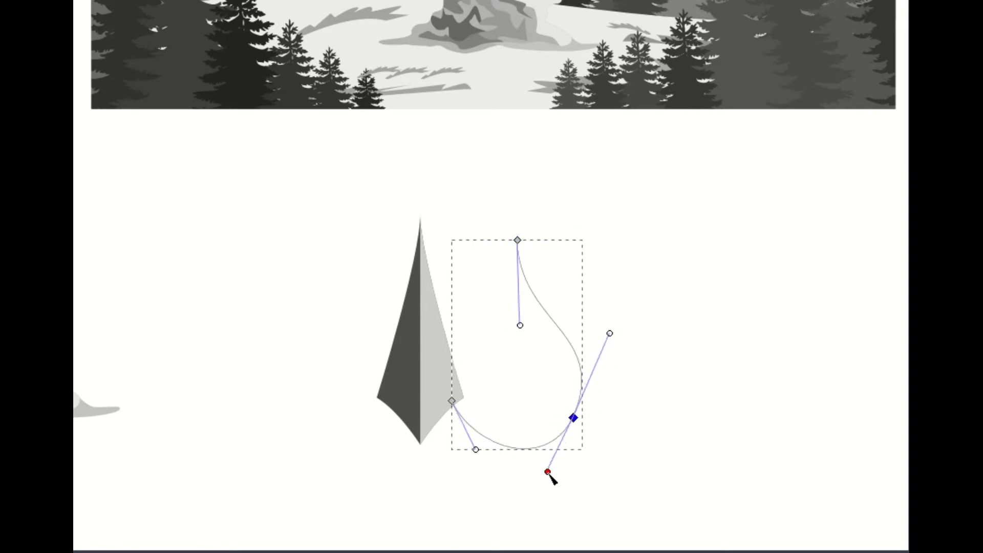
drag(609, 338, 604, 342)
click(466, 431)
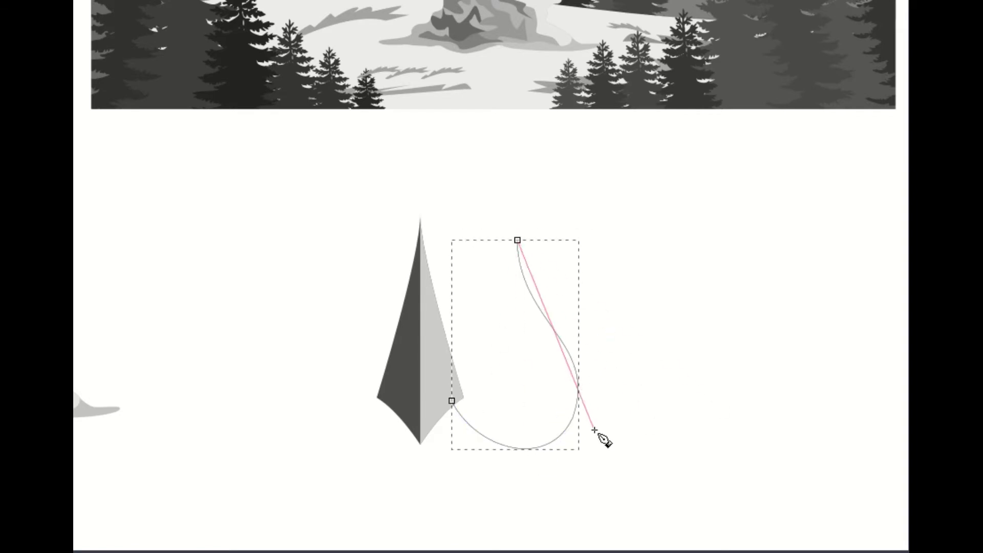
Begin drawing the hook's outer edge from the top node.
key(b)
click(517, 239)
click(599, 440)
Close the pen path into a dark crescent hook and node-edit its curves and bulge.
click(419, 442)
click(419, 386)
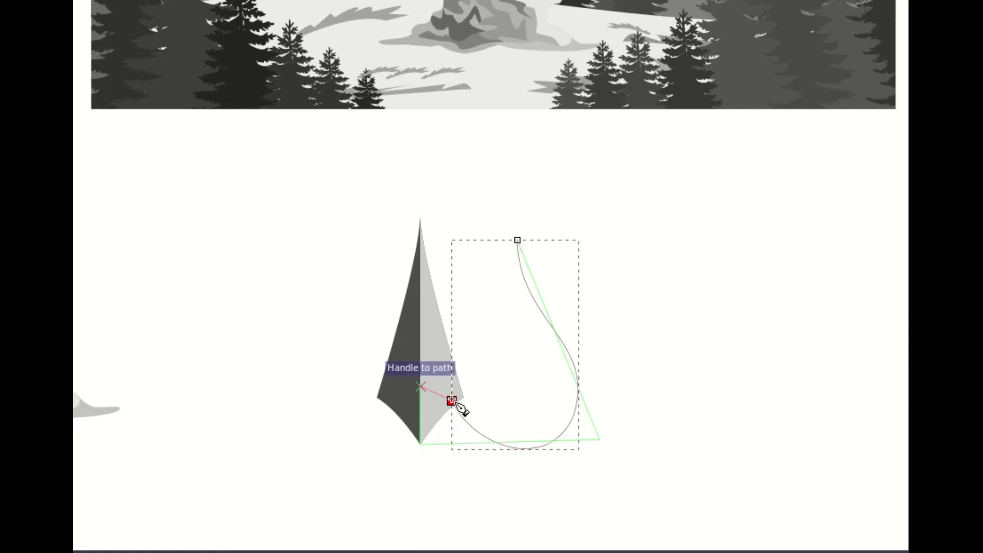
click(451, 401)
key(n)
mouse_move(511, 440)
mouse_down()
mouse_move(481, 475)
mouse_move(568, 520)
mouse_up()
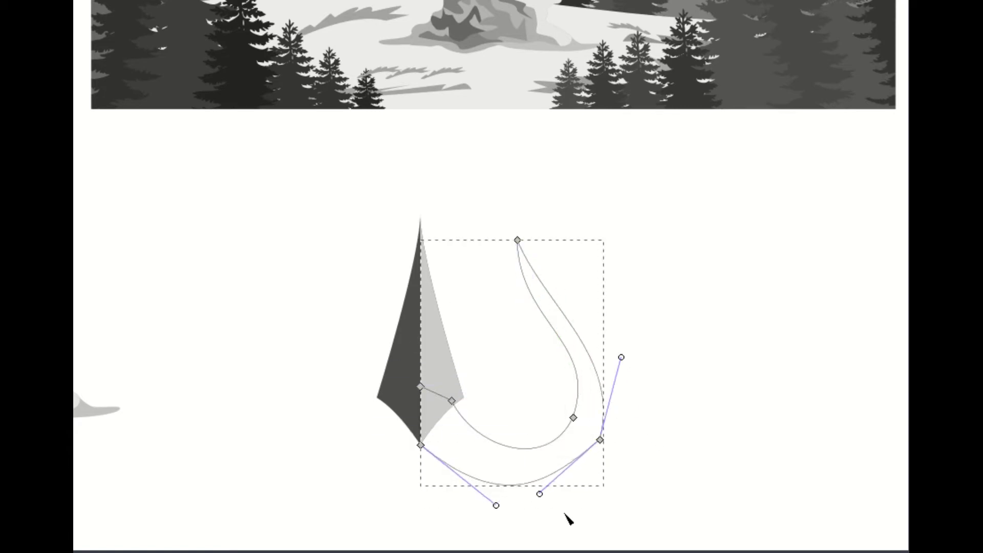
drag(496, 505, 484, 508)
mouse_move(518, 241)
mouse_down()
mouse_move(528, 333)
mouse_move(544, 340)
mouse_up()
drag(610, 353, 606, 347)
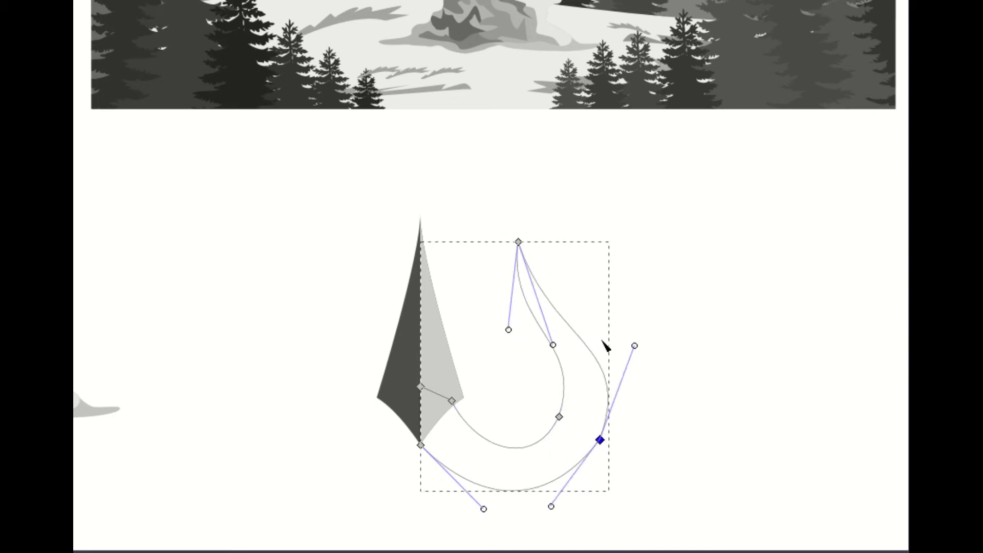
drag(551, 506, 566, 512)
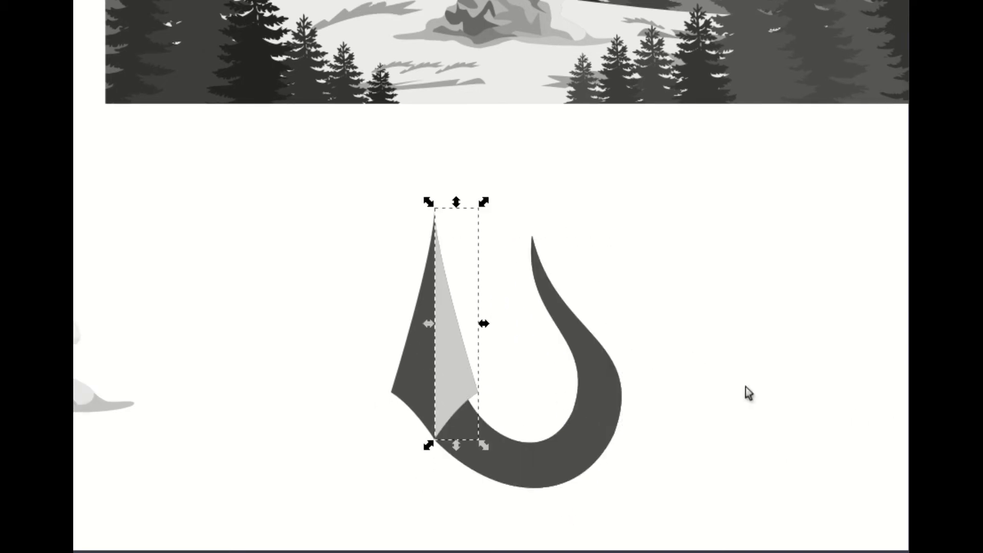
Shade the spear's right and left halves with vertical grey linear gradients.
drag(441, 412, 443, 278)
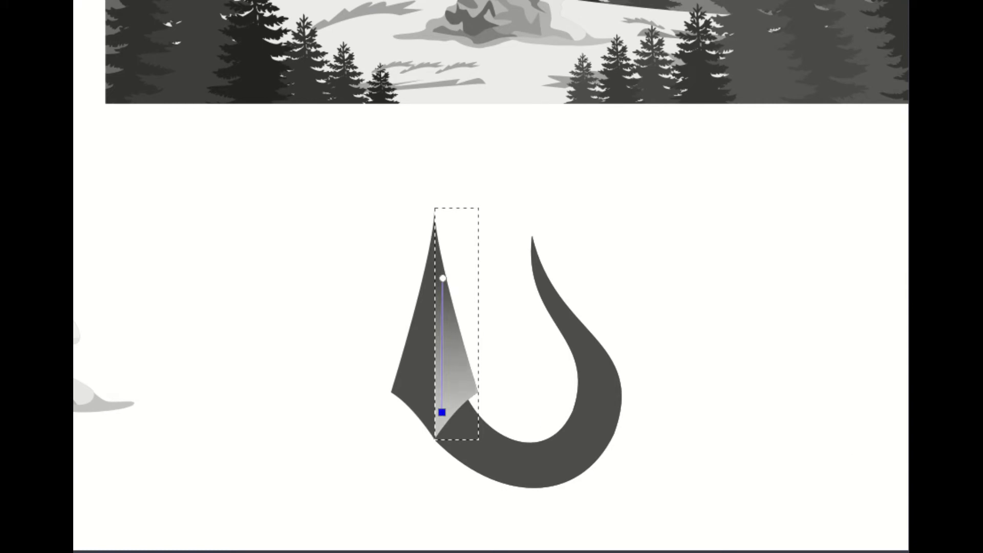
click(443, 278)
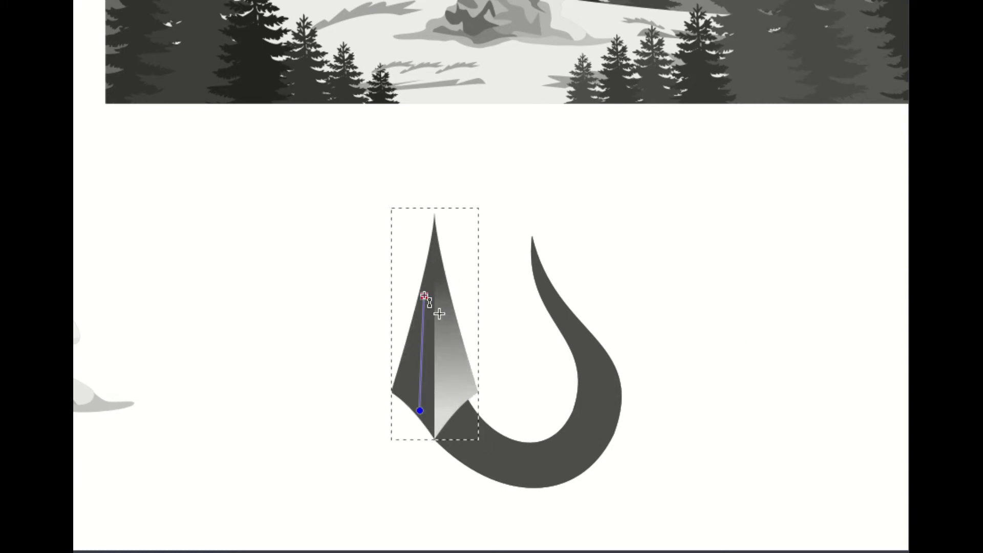
click(440, 285)
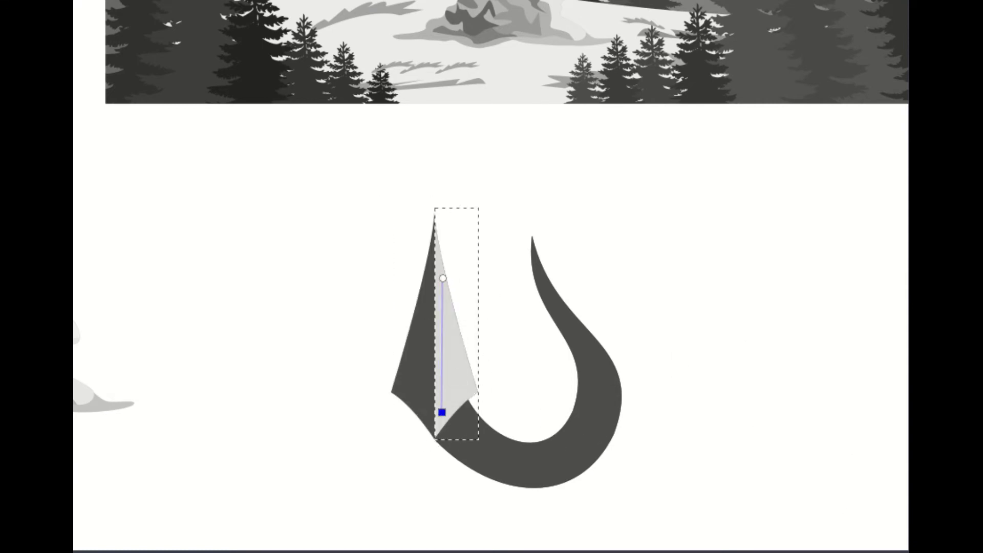
drag(425, 295, 420, 411)
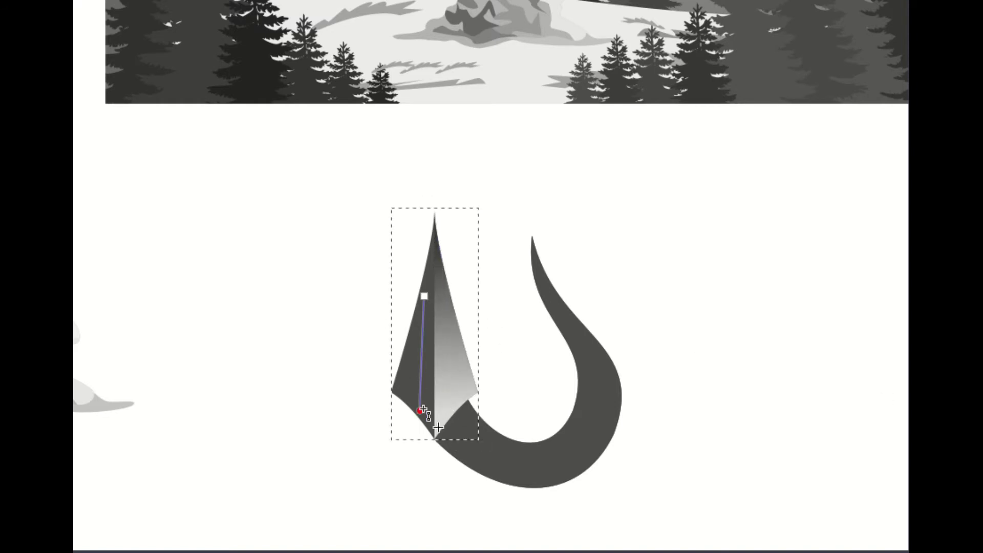
key(ctrl+z)
drag(420, 268, 420, 411)
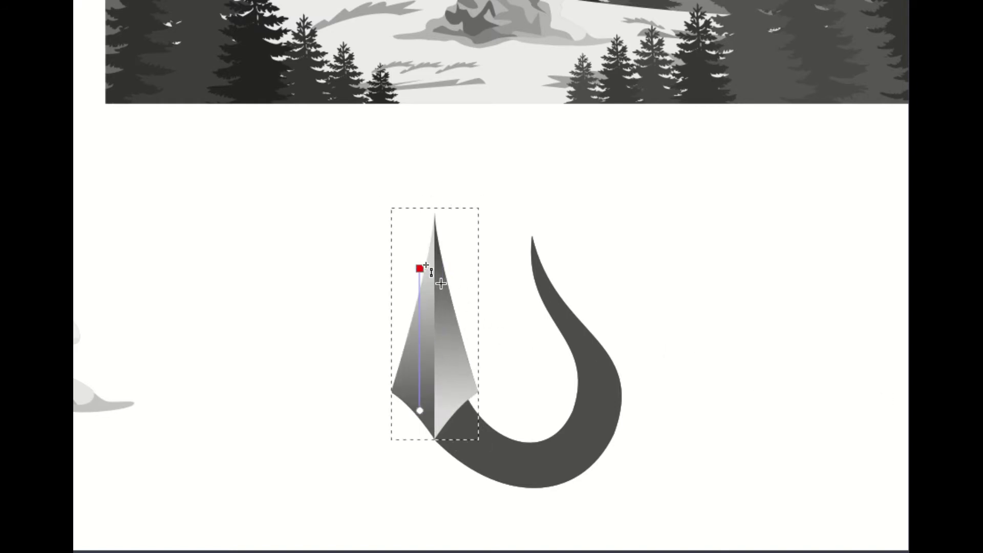
Start drawing a curved highlight path along the hook up toward its tip.
click(563, 422)
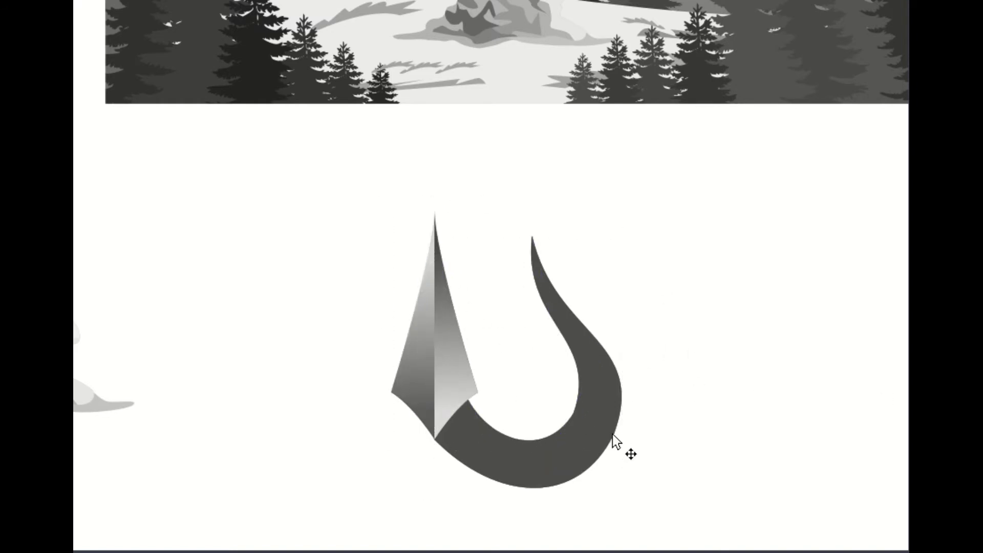
click(448, 414)
drag(585, 439, 657, 372)
drag(532, 237, 647, 250)
Finish the hook's highlight band and refine its node handles.
key(Return)
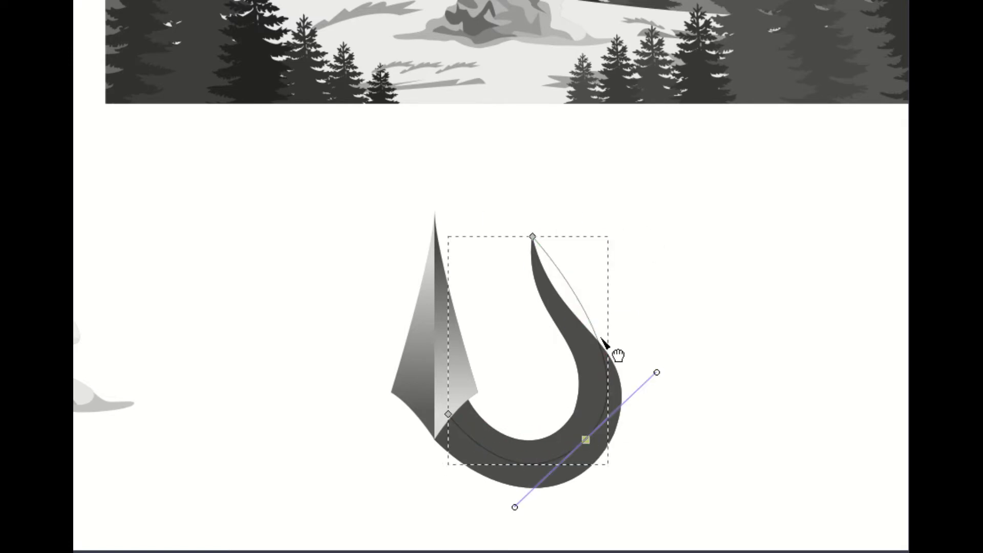
drag(656, 372, 633, 375)
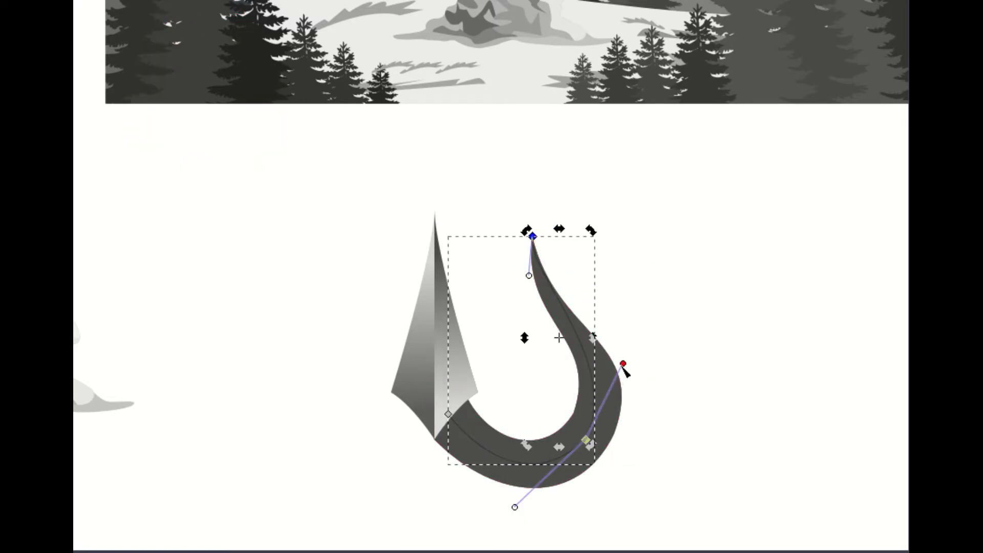
drag(532, 236, 531, 313)
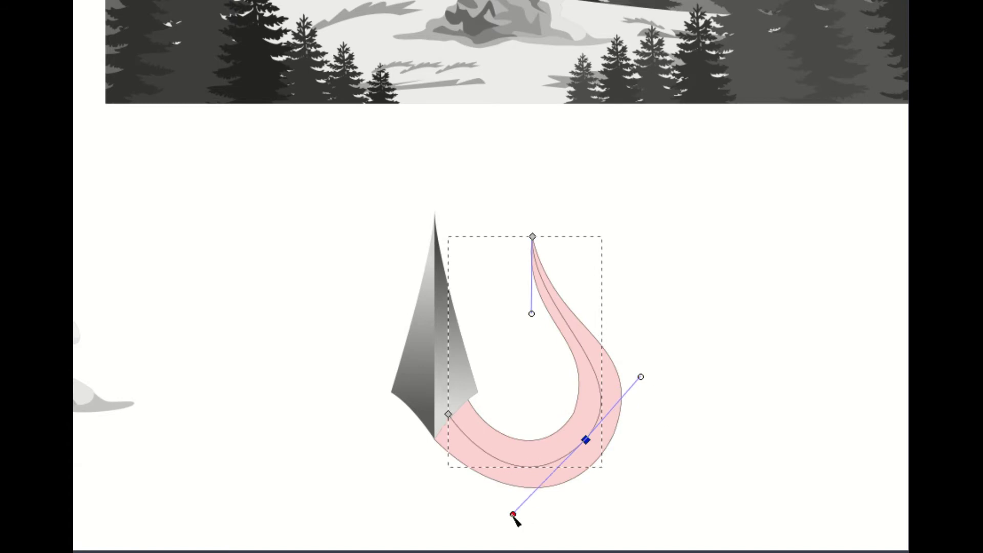
drag(585, 439, 595, 427)
drag(524, 495, 523, 520)
key(Escape)
key(s)
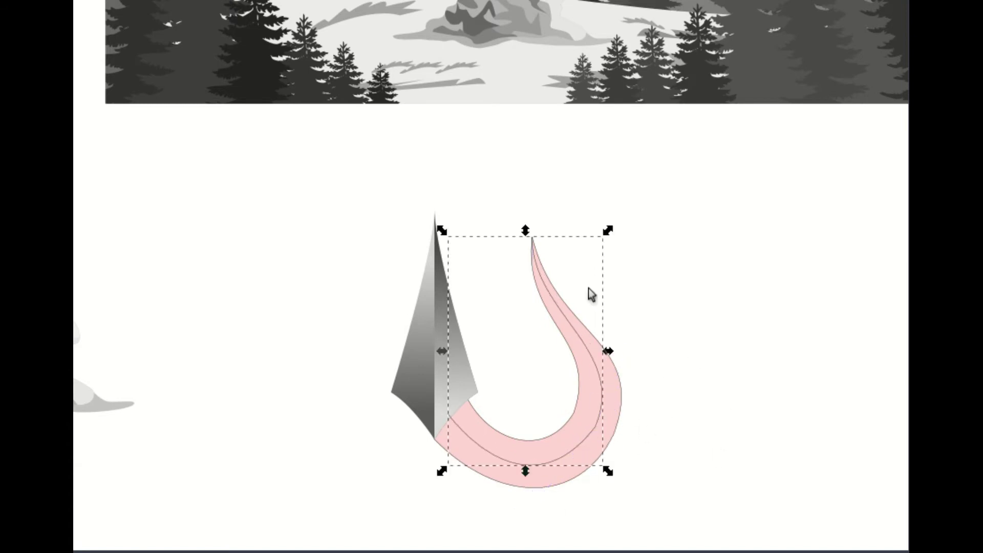
Apply and re-angle grey gradient shading across the hook.
key(Return)
key(s)
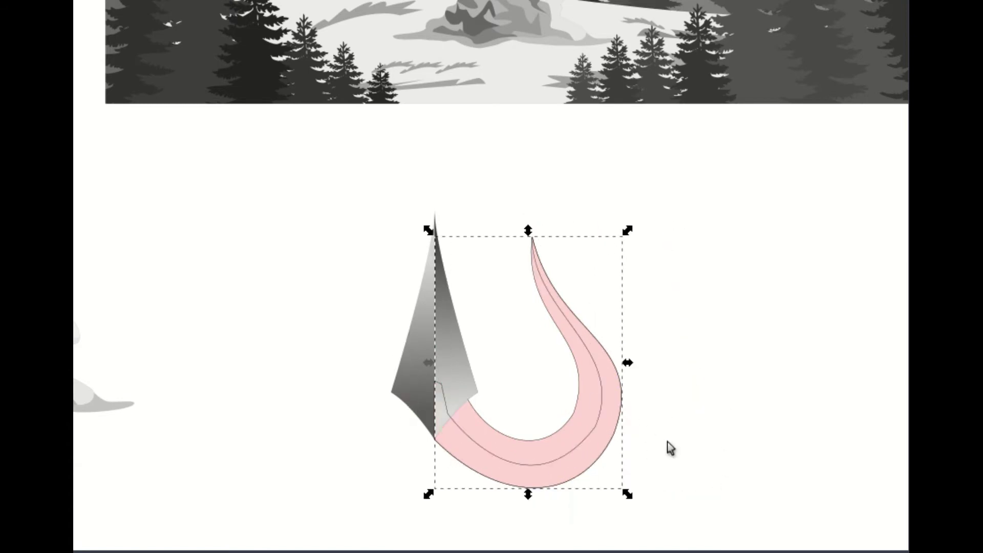
click(490, 429)
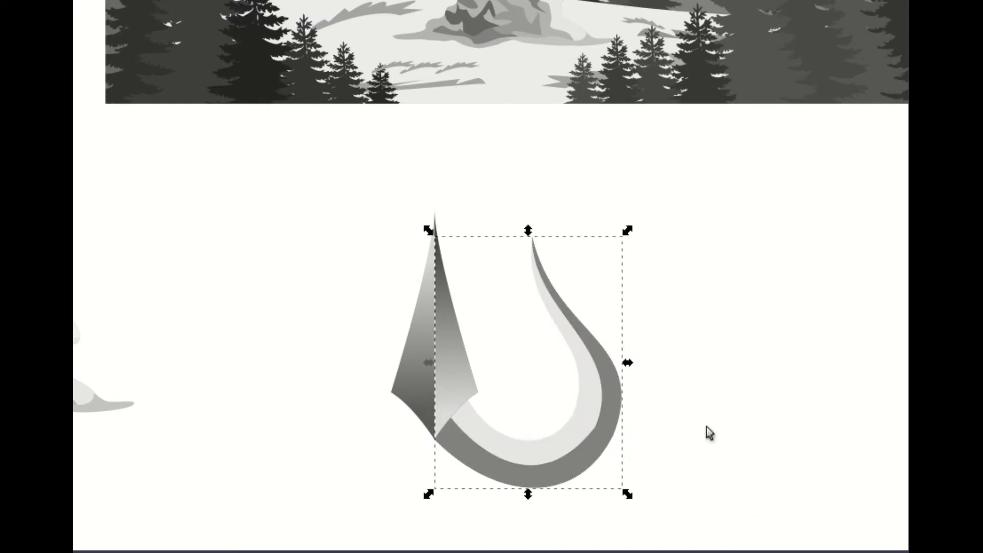
drag(517, 456, 532, 284)
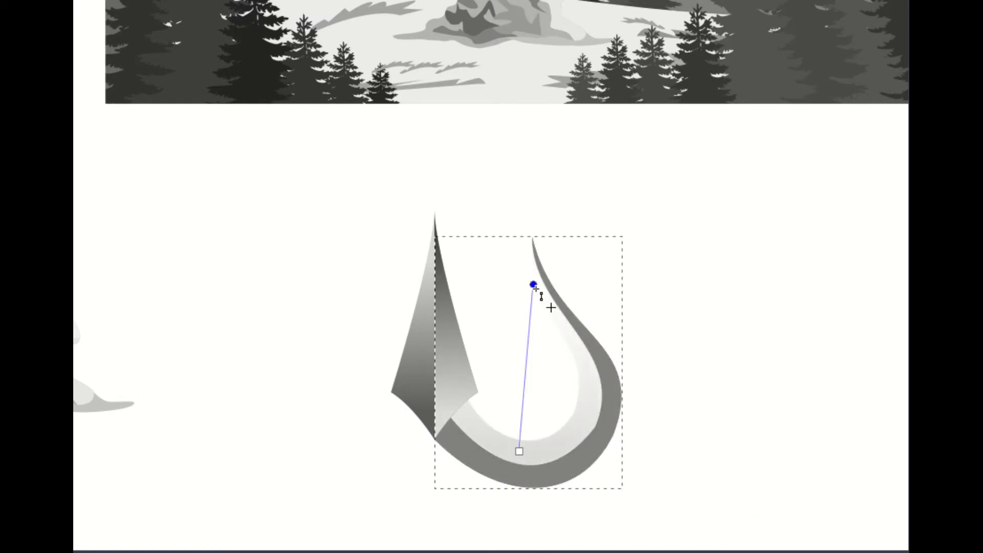
key(Escape)
key(s)
drag(534, 474, 555, 298)
key(s)
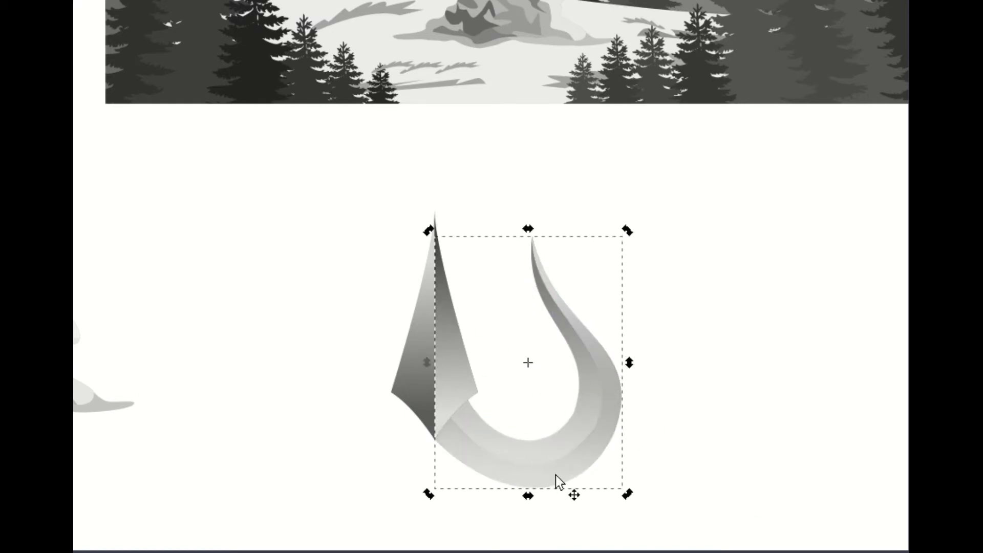
key(Escape)
Duplicate the hook, flip it horizontally and place it left of the spear.
key(ctrl+d)
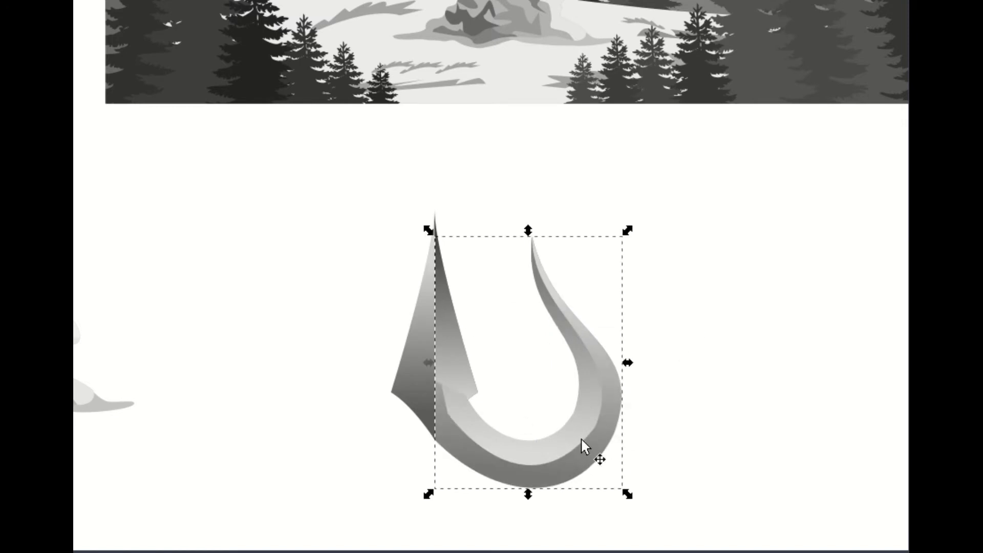
key(h)
drag(581, 437, 406, 460)
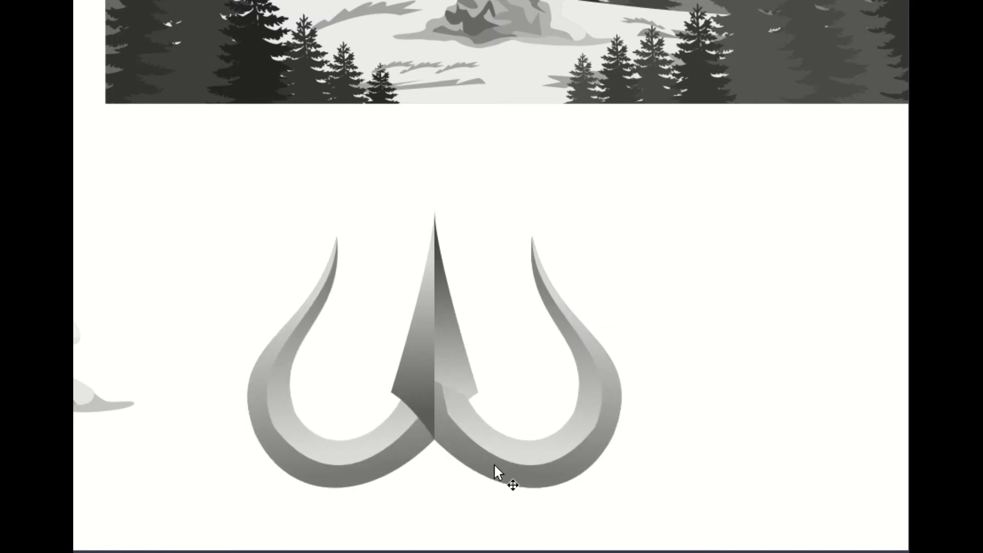
Revisit the hook's gradient, then undo the unwanted gradient change and deselect.
click(476, 468)
key(g)
key(s)
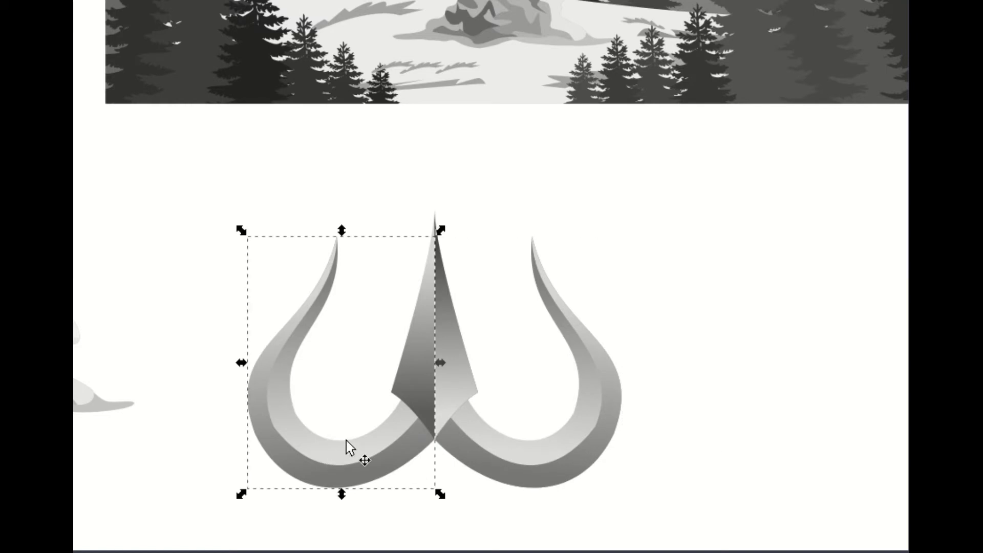
key(ctrl+z)
key(s)
key(Escape)
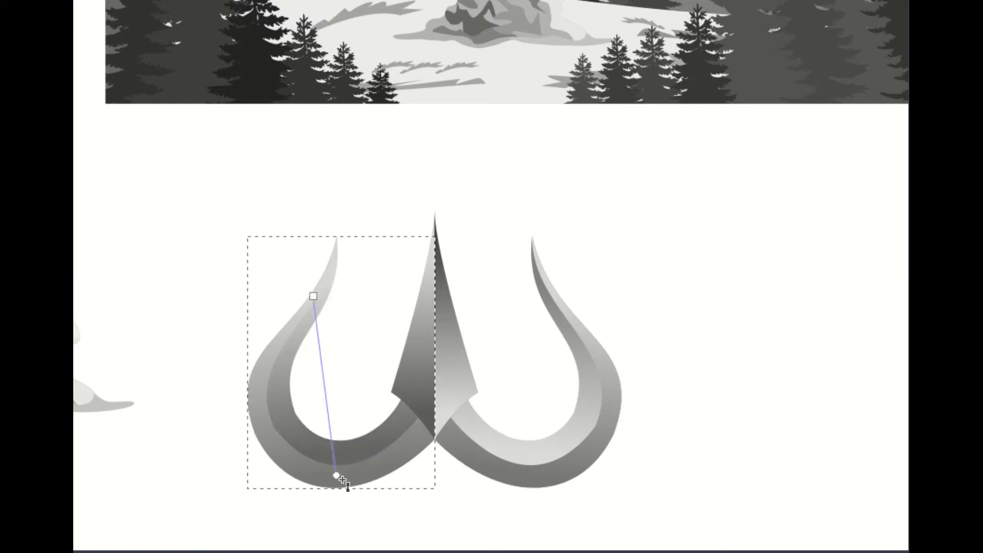
key(Escape)
scroll(413, 406, down, 1)
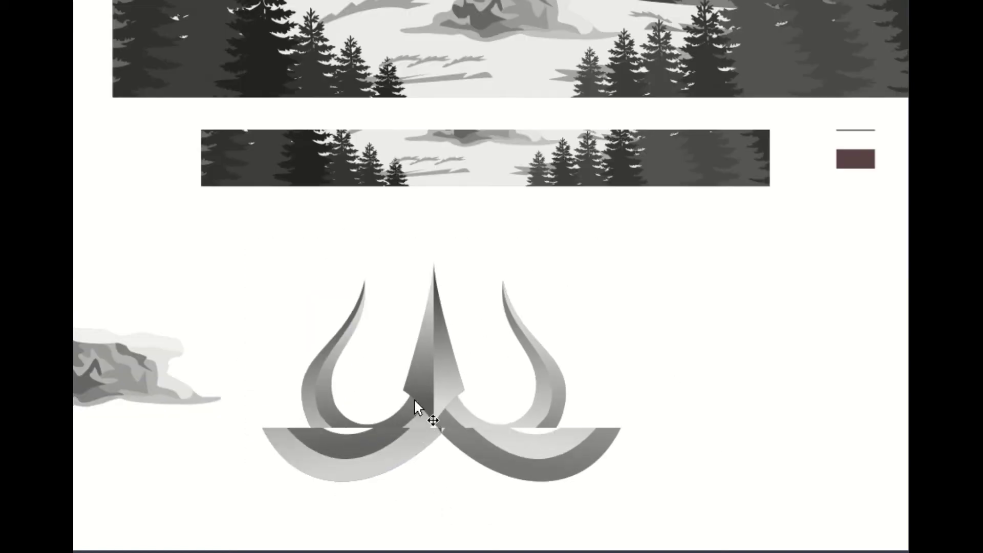
Add a grey ball below the spear with an off-centre radial gradient.
key(ctrl+v)
shift+click(439, 358)
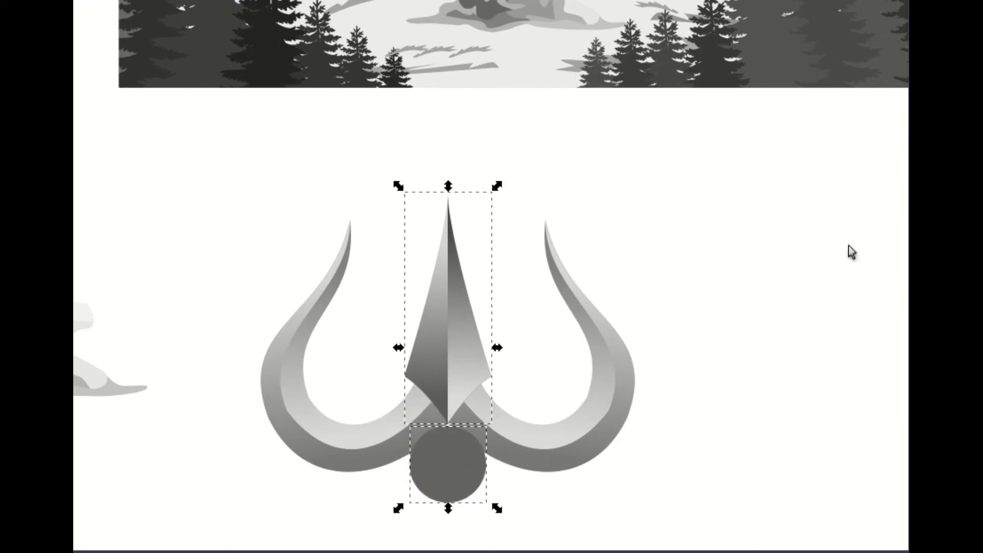
click(448, 463)
key(g)
double_click(447, 463)
key(s)
click(449, 476)
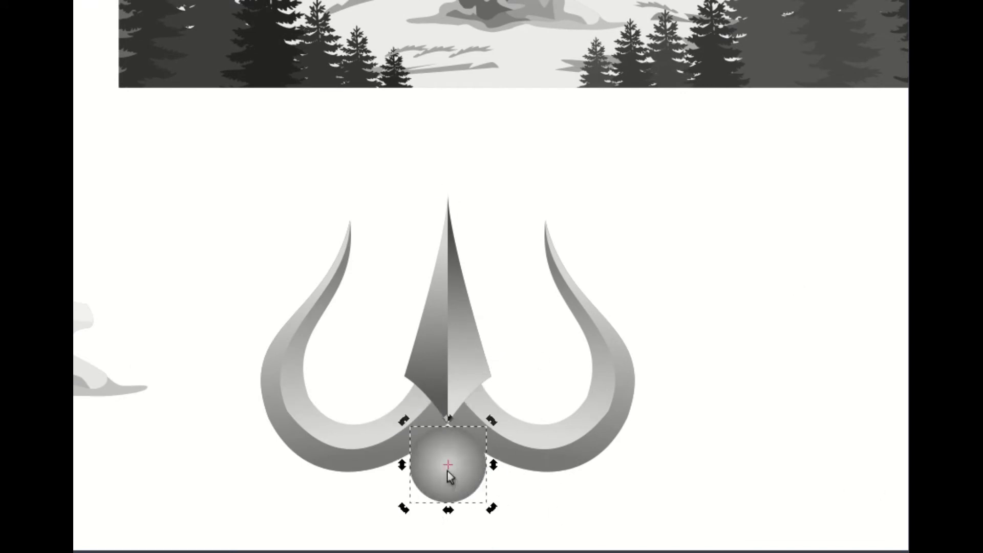
key(g)
mouse_move(501, 448)
mouse_down()
mouse_move(468, 505)
mouse_move(420, 451)
mouse_up()
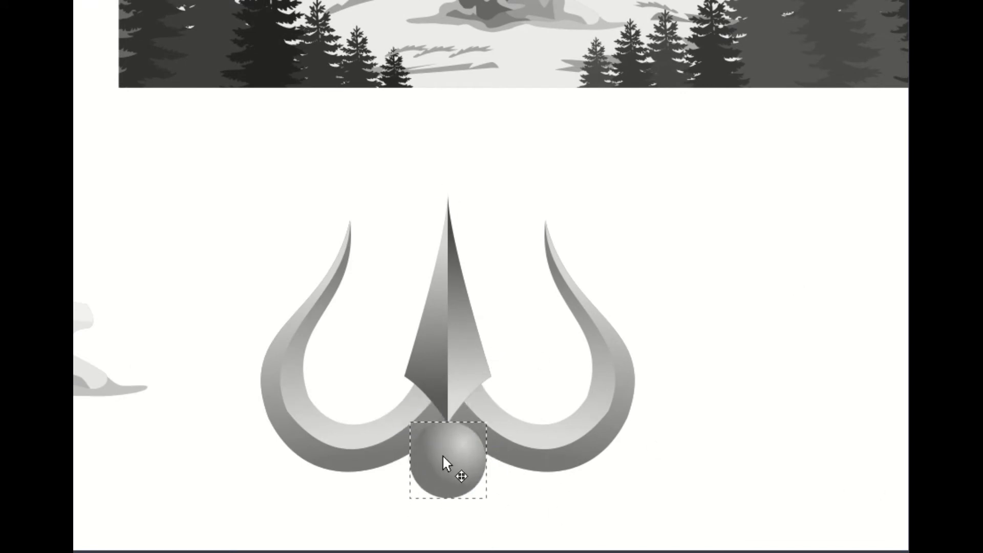
Add a rectangle shaft behind the ball with a dark-to-light gradient, stretched far downward.
scroll(448, 497, down, 3)
scroll(448, 496, down, 3)
key(ctrl+alt+v)
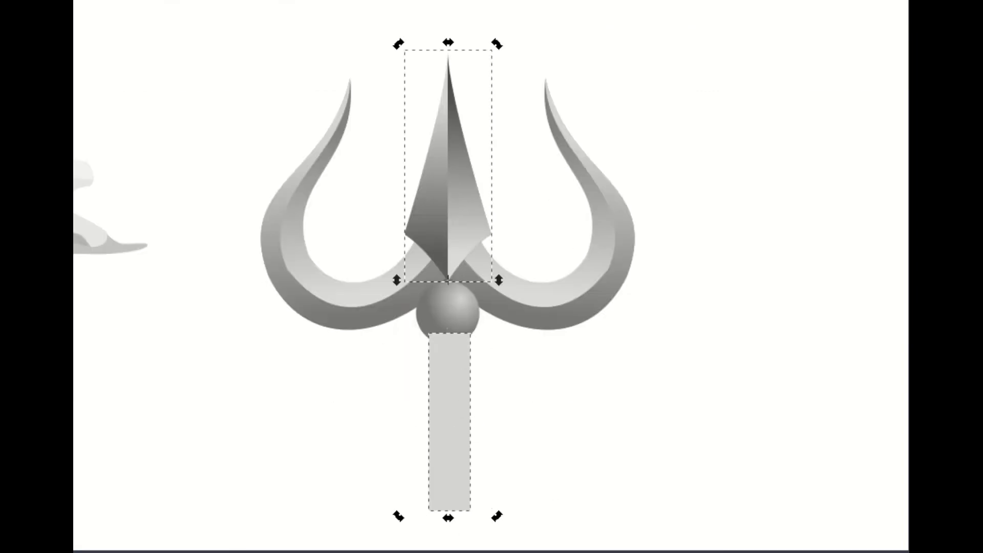
drag(482, 427, 447, 409)
key(Page_Down)
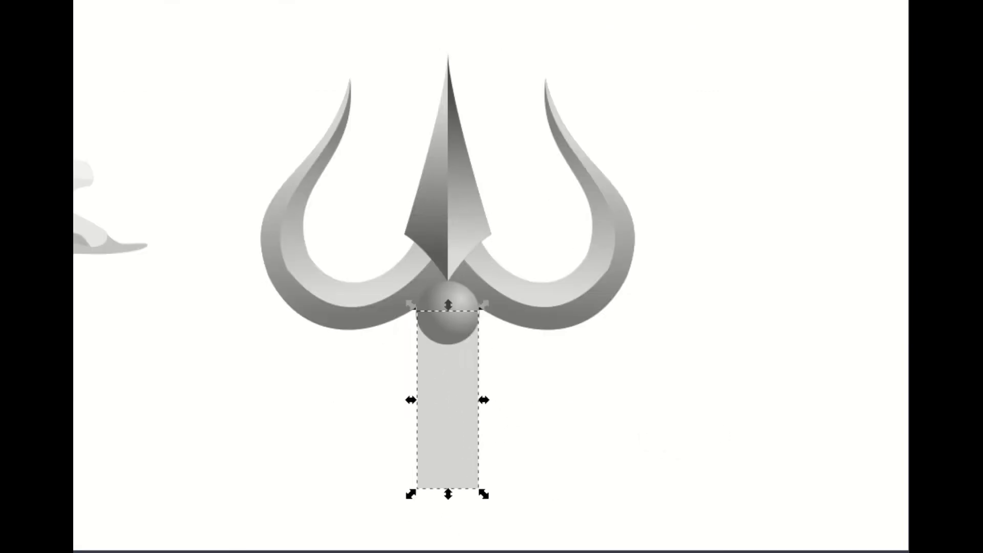
key(ctrl+shift+v)
scroll(474, 322, down, 2)
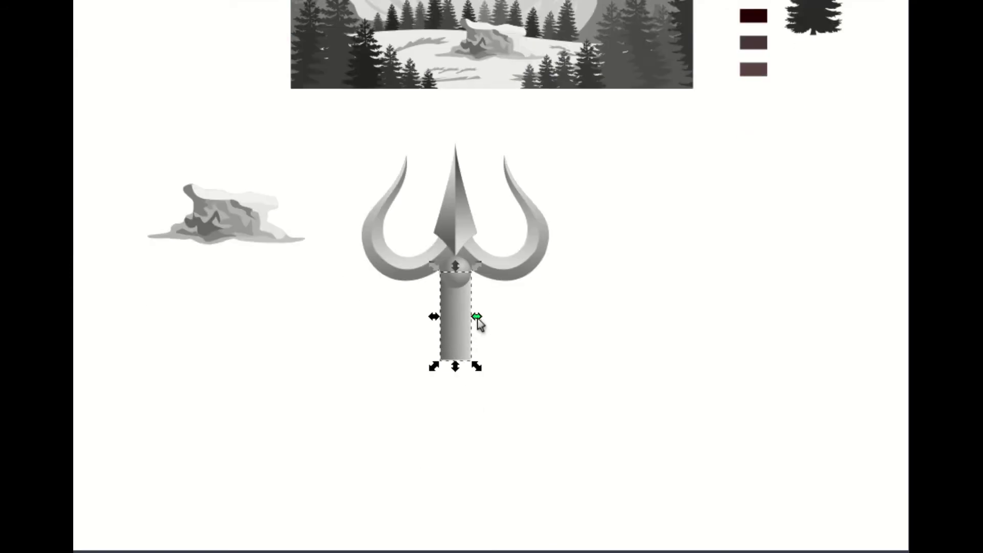
scroll(478, 342, down, 2)
drag(446, 330, 446, 527)
key(Escape)
Node-edit the central spearhead to pull its tip higher.
scroll(445, 248, up, 1)
scroll(443, 238, up, 1)
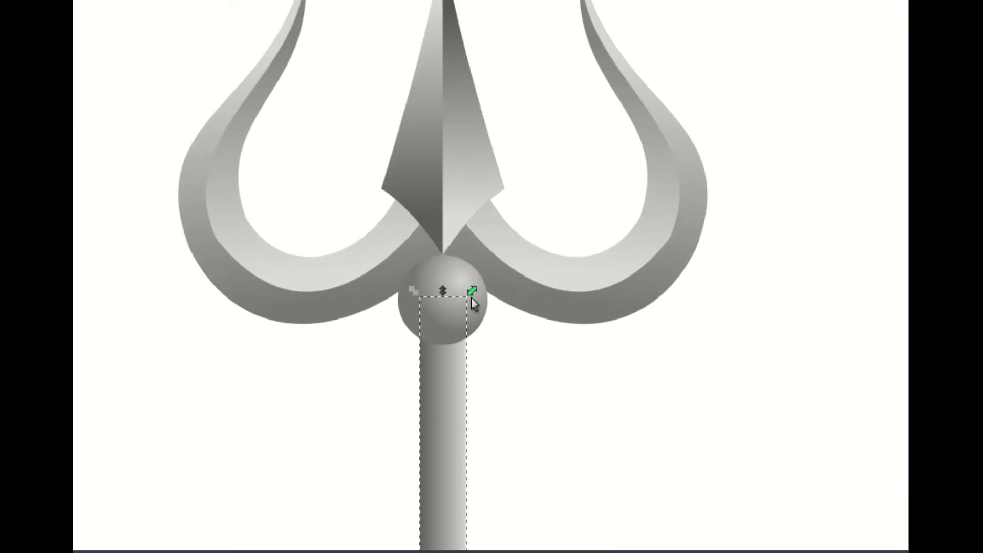
scroll(486, 384, down, 2)
scroll(463, 307, up, 1)
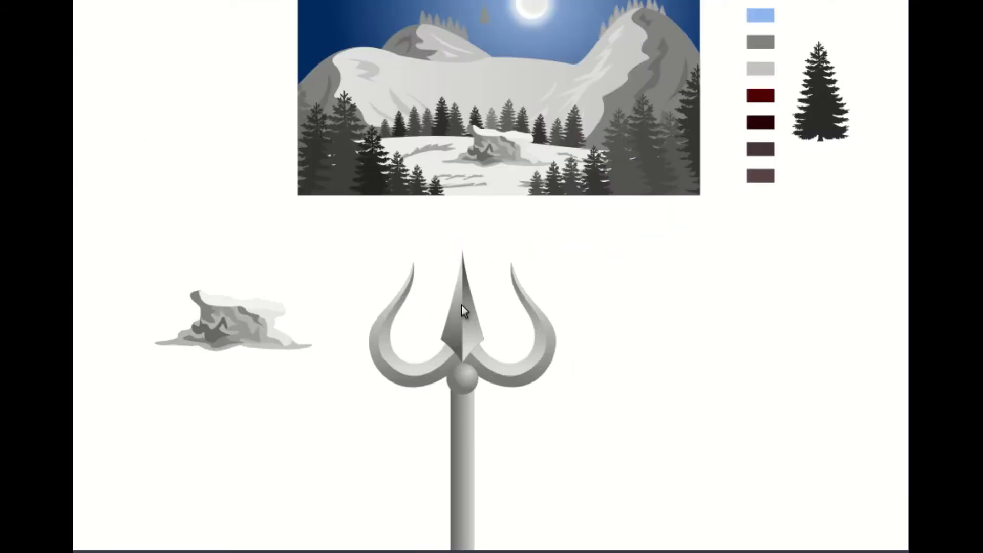
scroll(464, 256, up, 2)
click(466, 215)
click(481, 381)
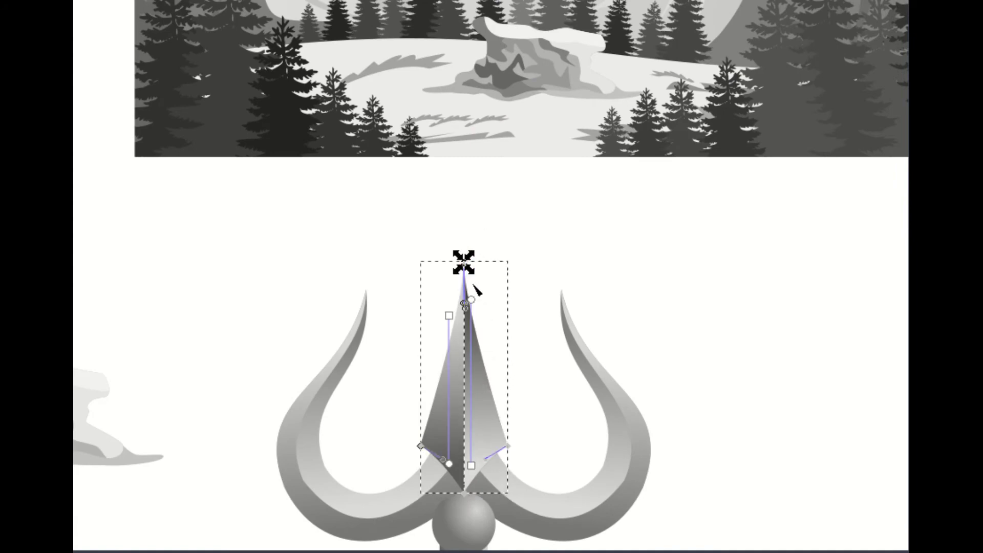
scroll(460, 359, down, 3)
double_click(454, 305)
drag(464, 215, 465, 150)
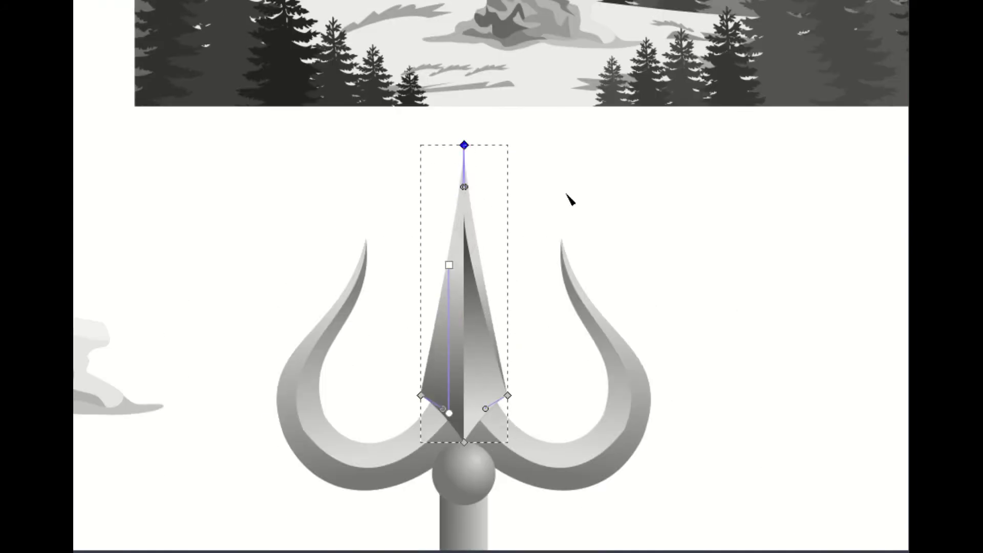
key(s)
scroll(599, 205, up, 1)
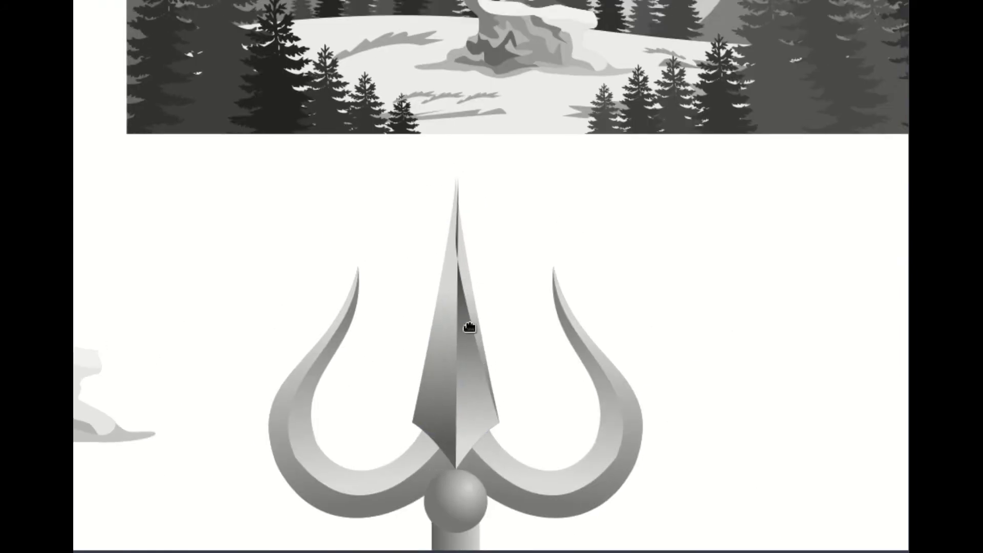
scroll(596, 265, down, 3)
scroll(486, 258, up, 2)
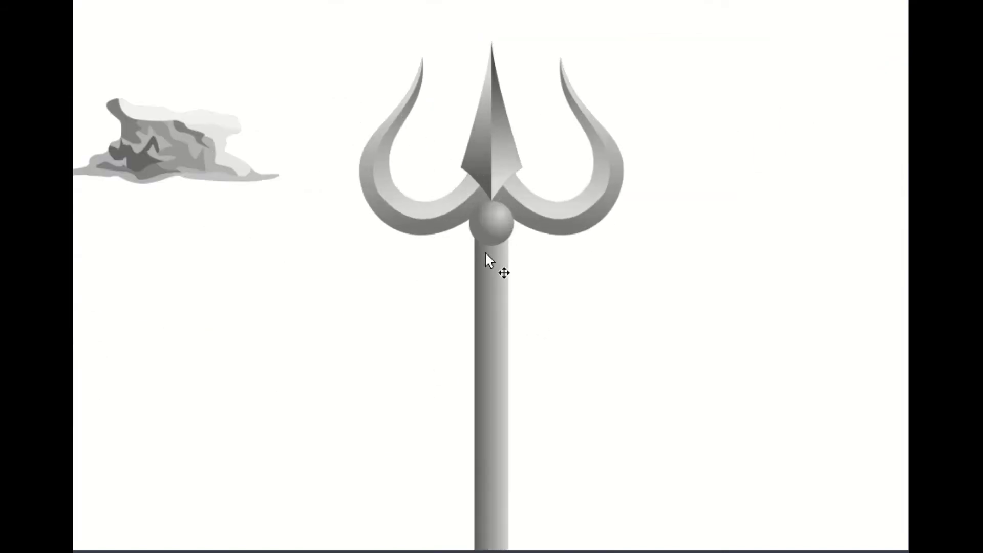
Outline the drum halves and end ellipse, filling them dark and lighter brown.
click(404, 365)
double_click(493, 327)
key(s)
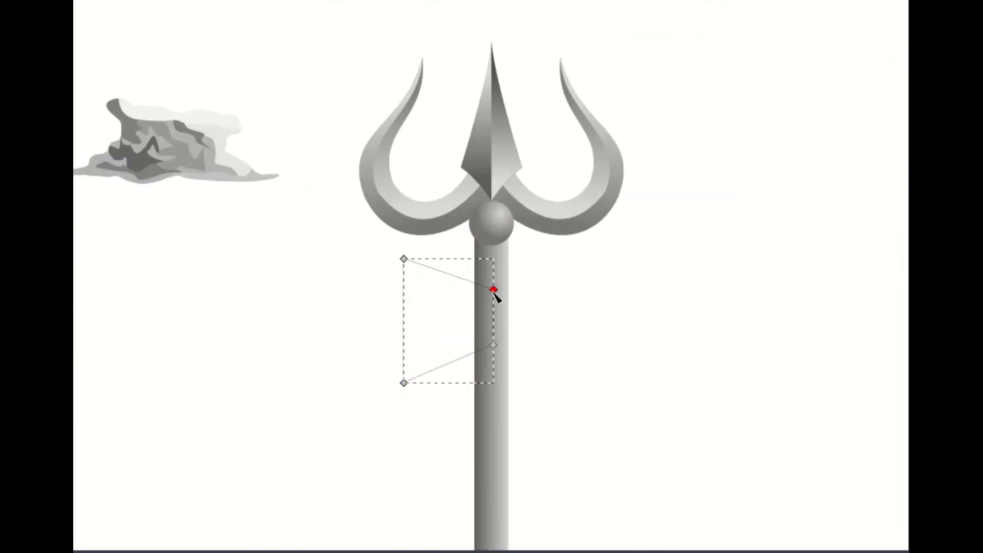
drag(385, 285, 409, 379)
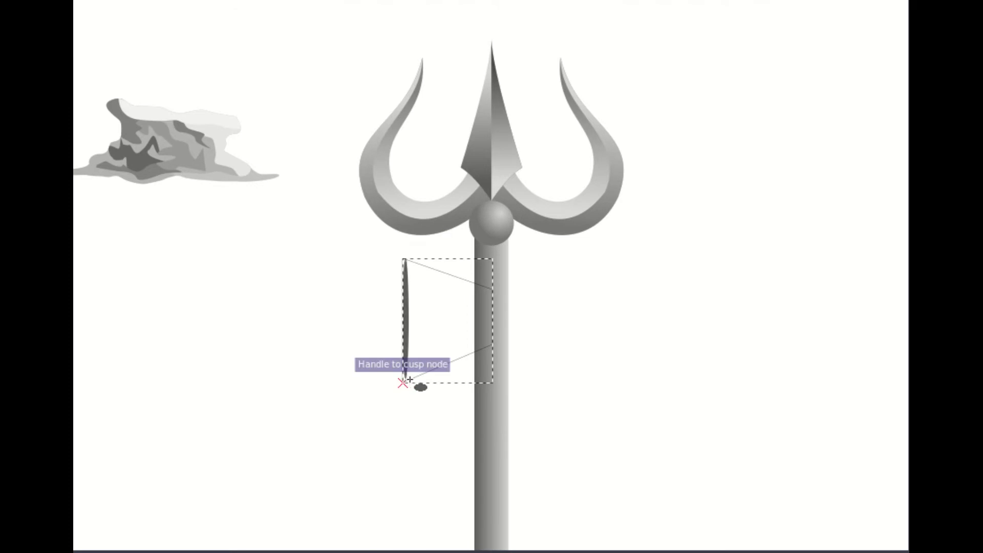
drag(409, 346, 543, 358)
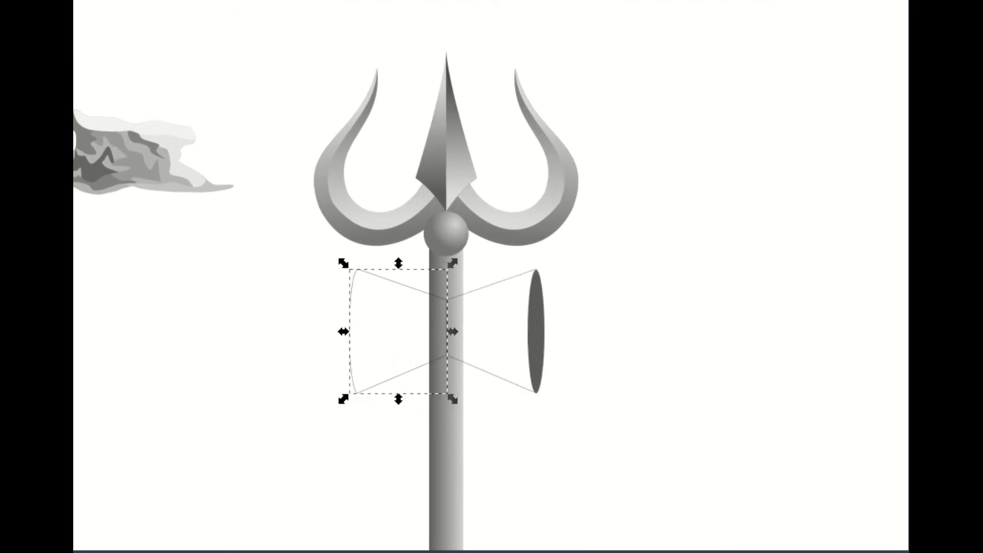
key(d)
click(834, 420)
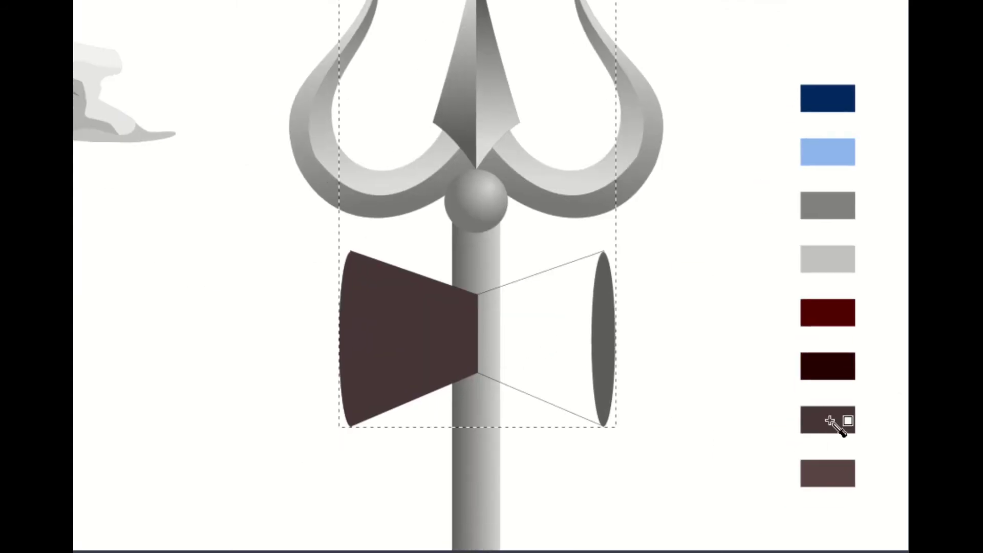
key(ctrl+plus)
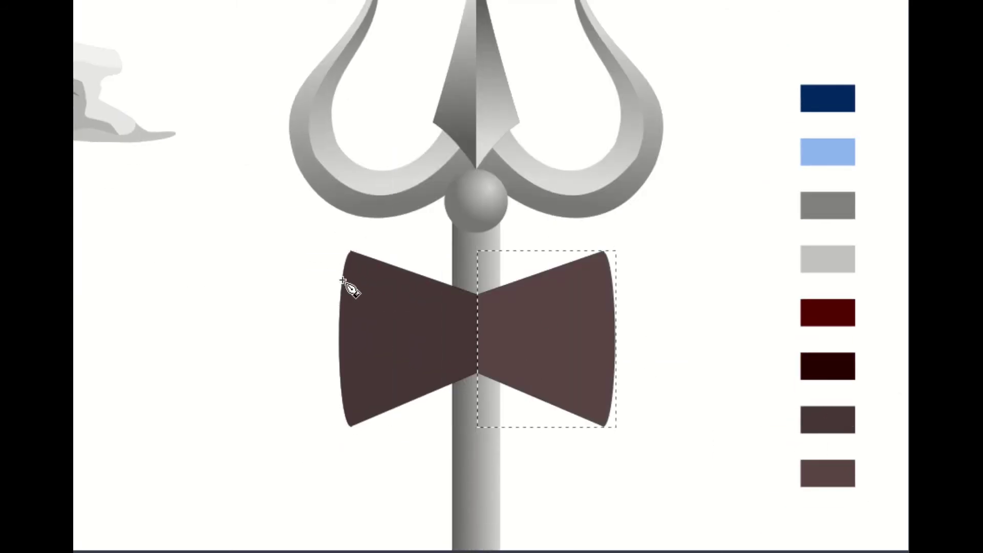
Draw lighter-brown zigzag shading across the left drum half without an outline.
click(343, 270)
click(476, 296)
click(341, 304)
click(476, 320)
click(341, 342)
click(477, 373)
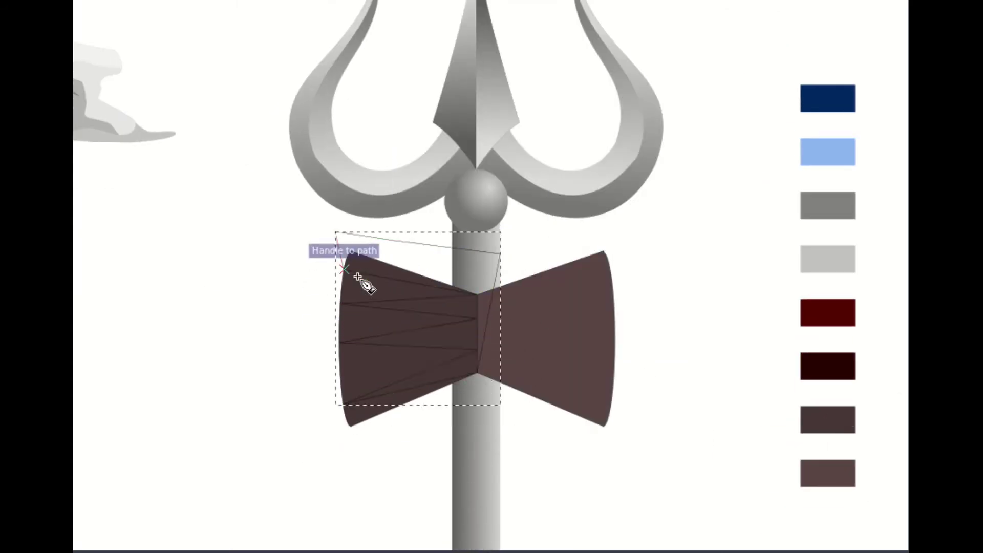
click(357, 276)
key(d)
click(582, 377)
key(Escape)
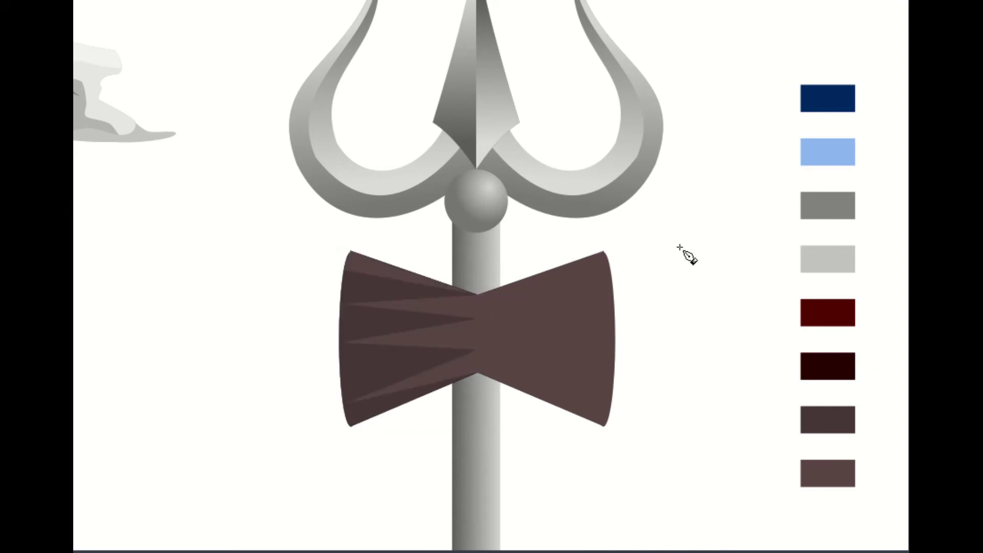
key(s)
Raise the pink end cap above the right half and make its inner ellipse a dark hole.
alt+click(588, 345)
key(Home)
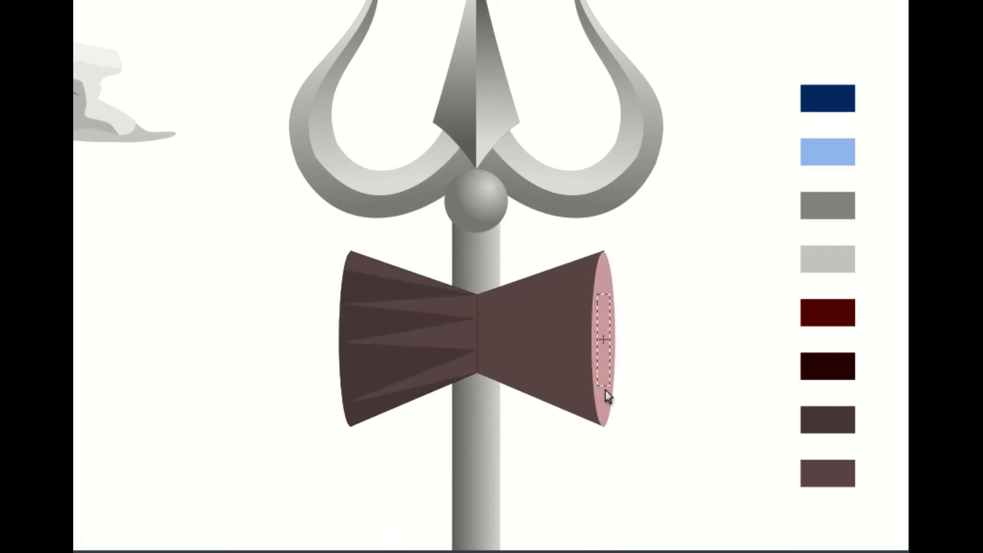
key(d)
click(542, 339)
key(Escape)
Add dark-brown zigzag shading on the right drum half beneath the end cap.
click(593, 313)
click(476, 348)
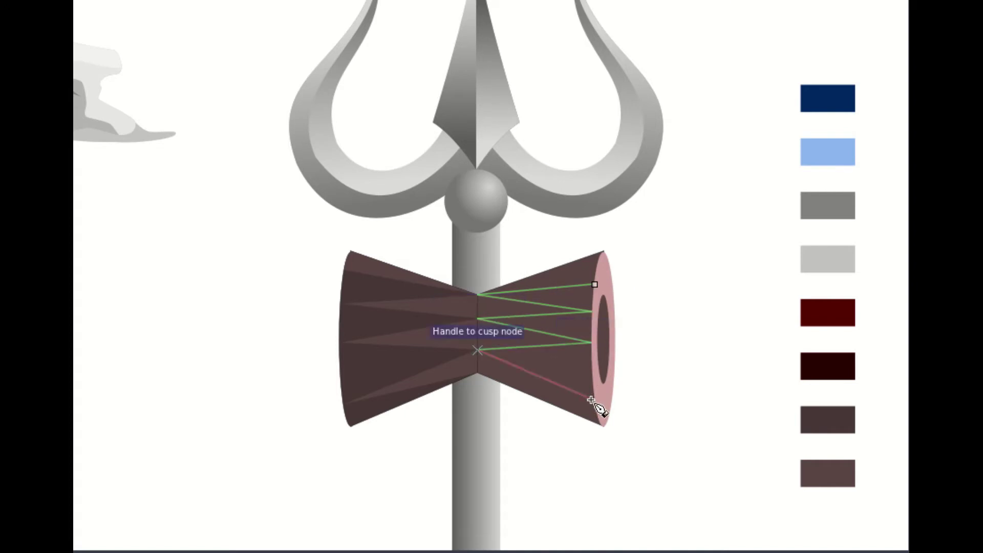
click(599, 492)
click(719, 271)
click(584, 217)
key(s)
key(ctrl+asterisk)
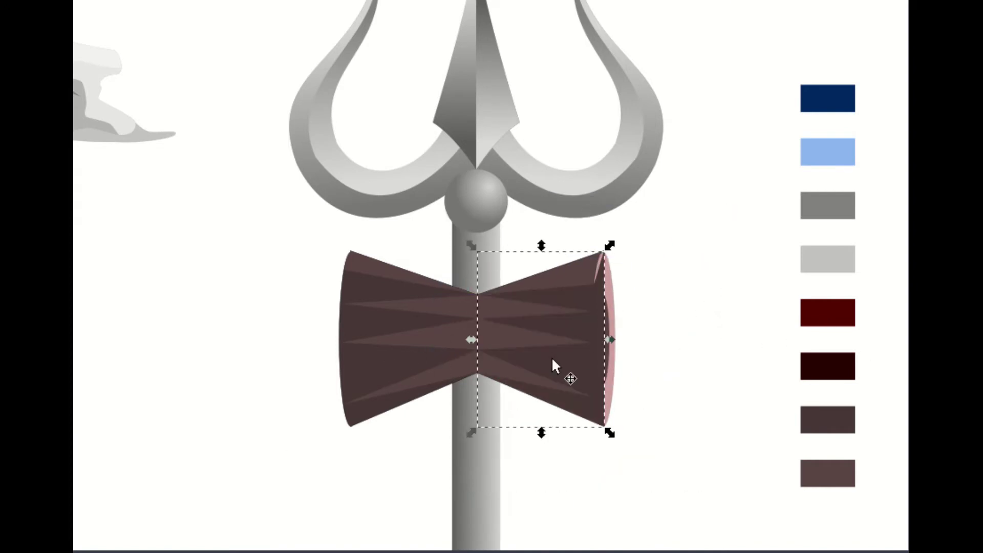
key(ctrl+z)
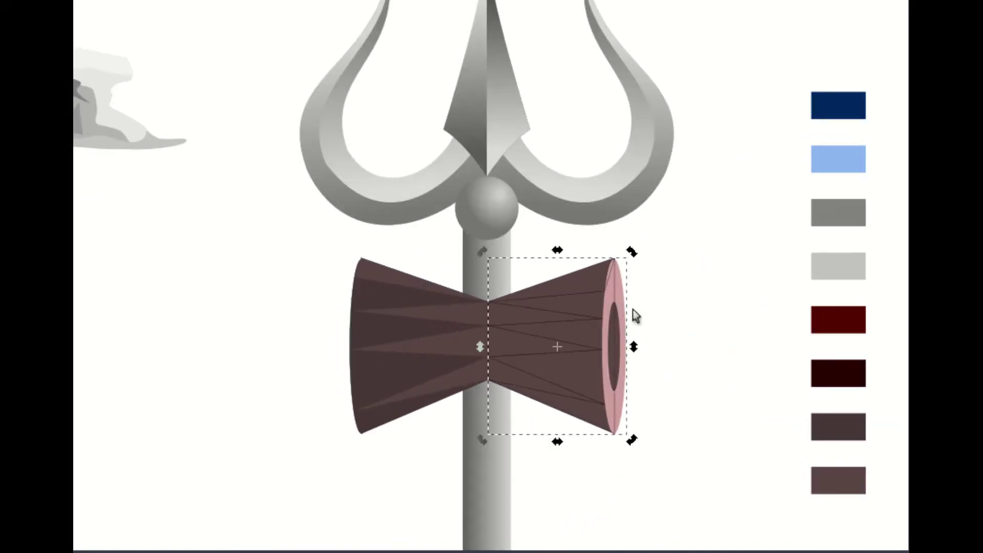
Bring the dark hole ellipse in front of the pink cap, then select the whole drum.
scroll(622, 403, up, 1)
right_click(612, 357)
click(679, 272)
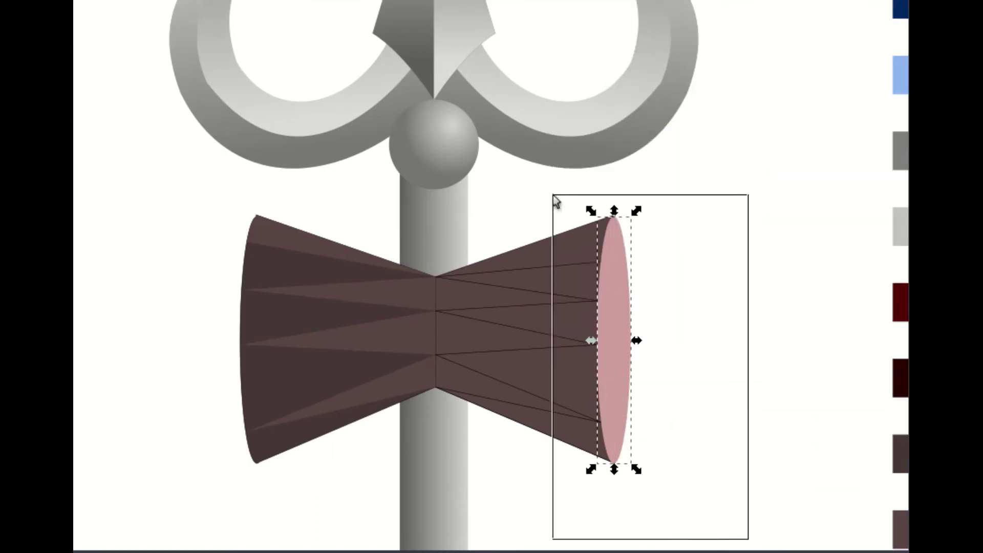
click(616, 352)
right_click(618, 353)
click(634, 391)
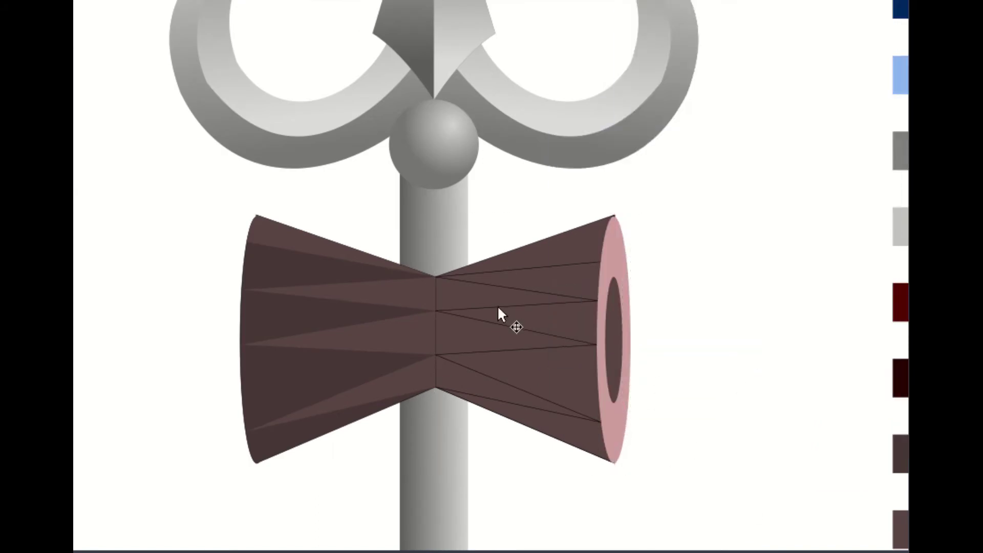
key(s)
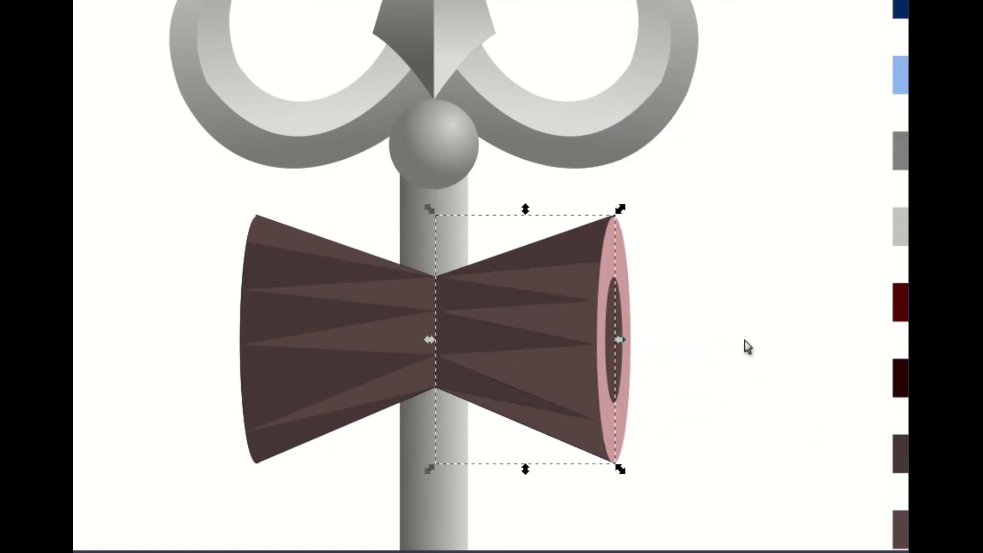
key(minus)
click(392, 285)
scroll(391, 285, up, 1)
Draw a thick dark wavy cord hanging from the drum, placed behind the shaft and drum.
drag(617, 434, 646, 481)
key(b)
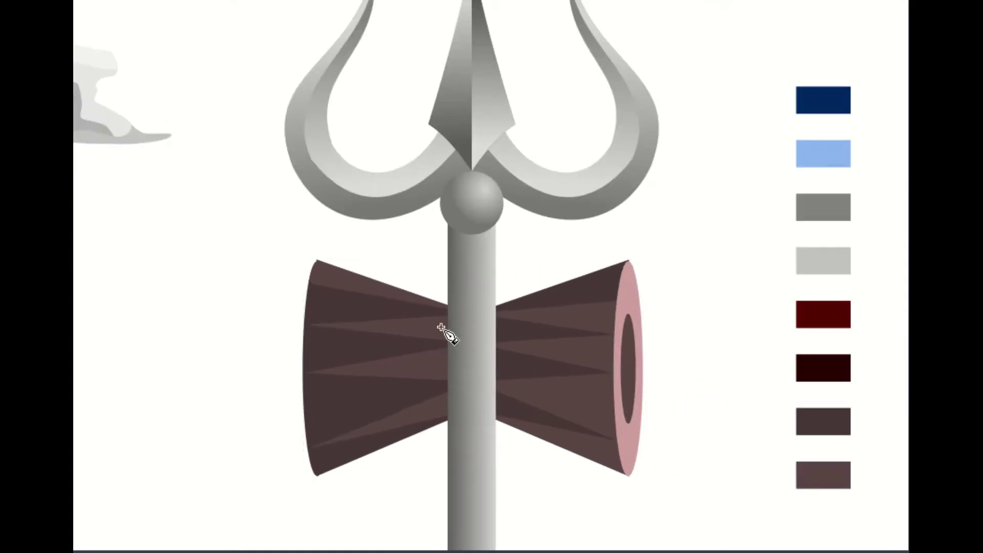
scroll(454, 220, down, 3)
click(446, 233)
double_click(417, 522)
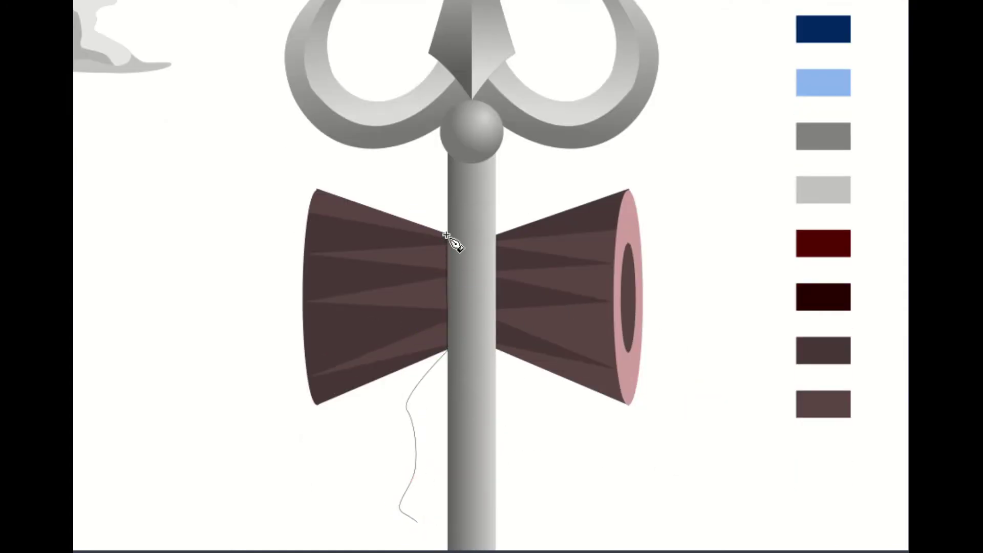
key(s)
drag(497, 350, 610, 497)
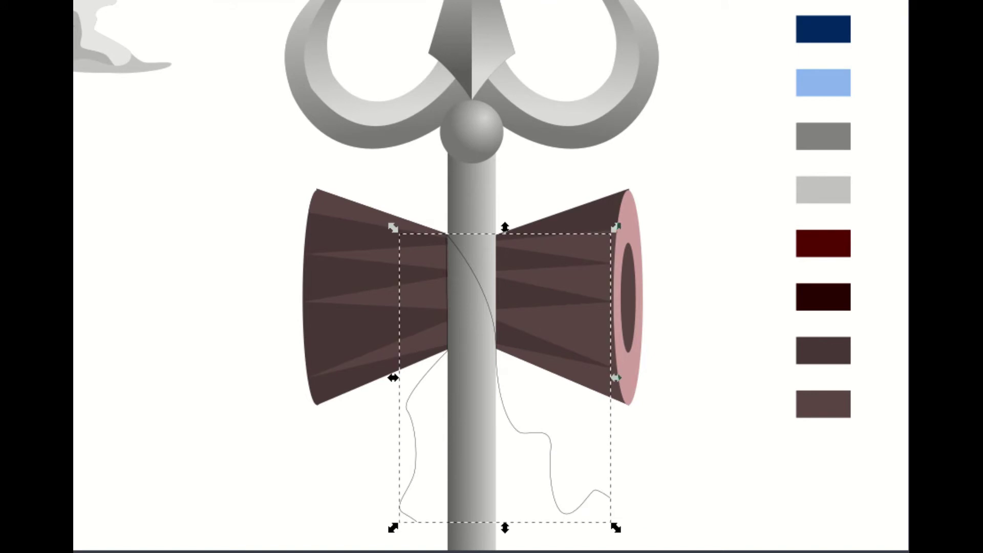
key(ctrl+z)
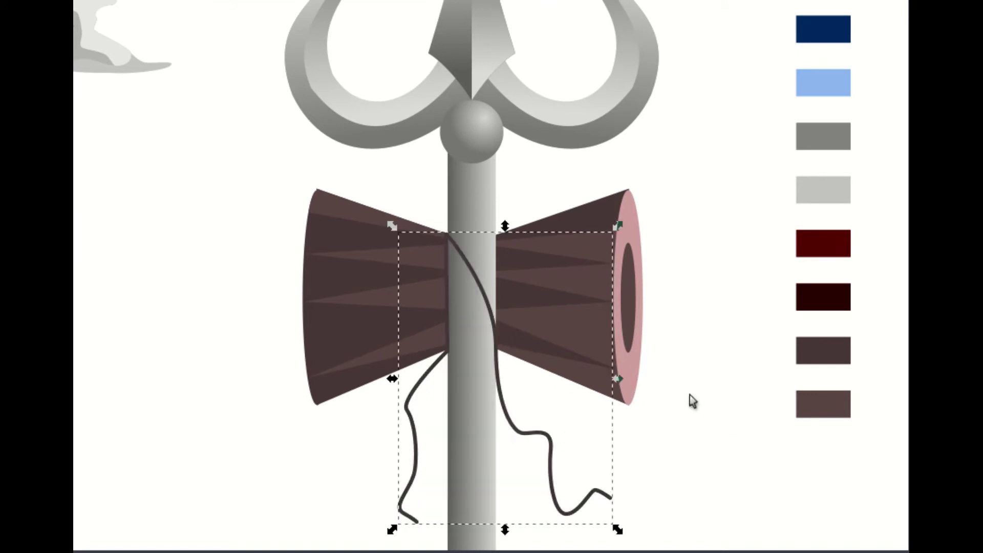
key(End)
key(Escape)
scroll(619, 453, down, 3)
Shift the dark ball's radial highlight, shrink it into a bead, and place it at the drum's top.
drag(616, 444, 431, 482)
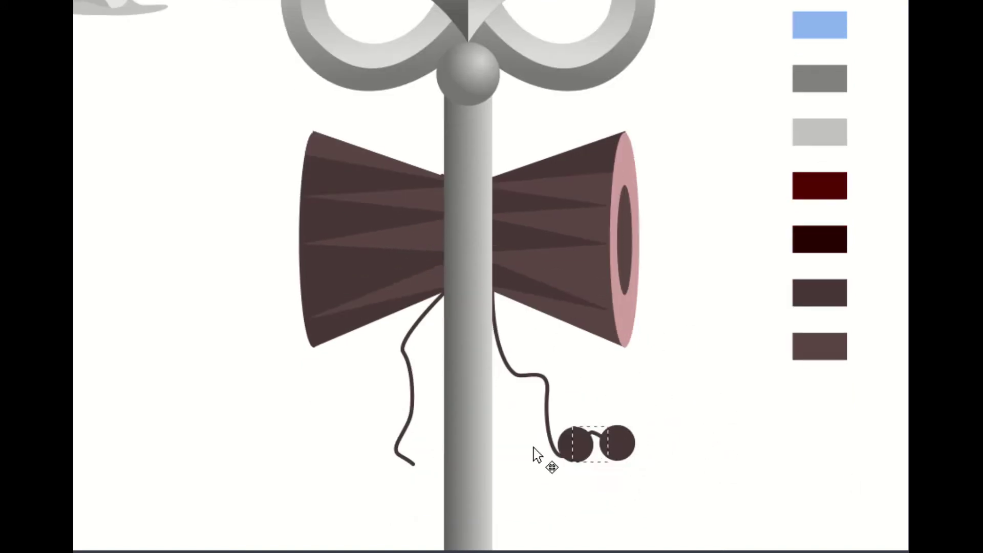
scroll(474, 346, down, 1)
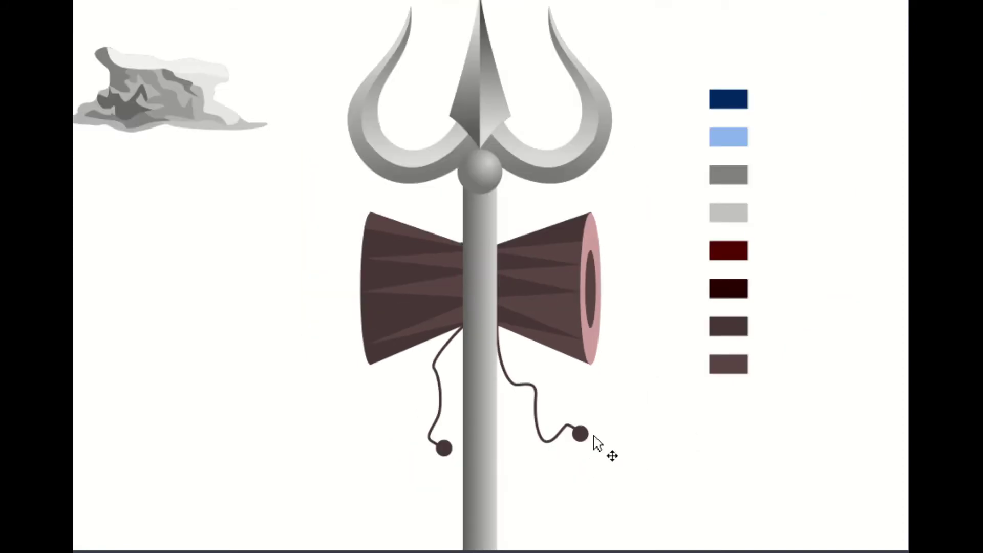
drag(600, 456, 597, 454)
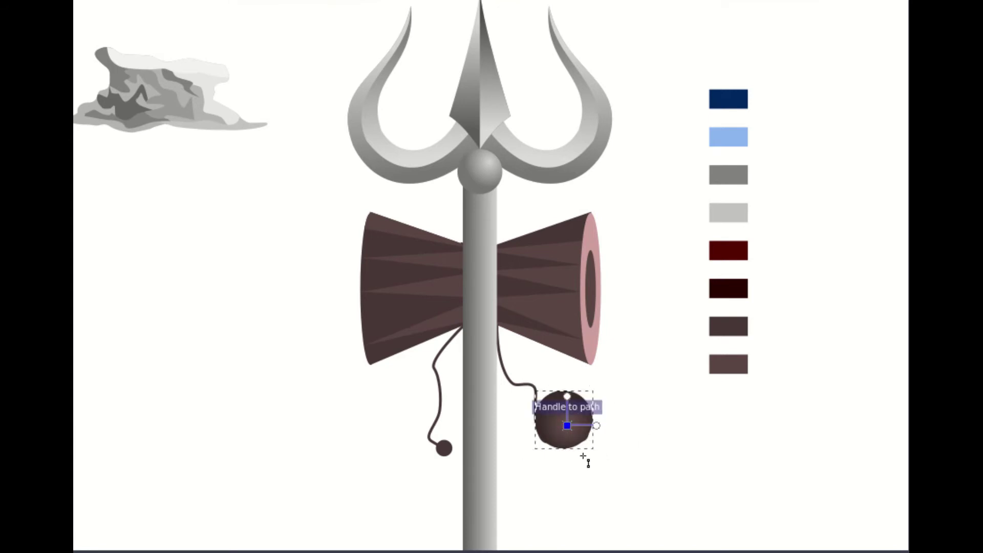
drag(592, 420, 540, 421)
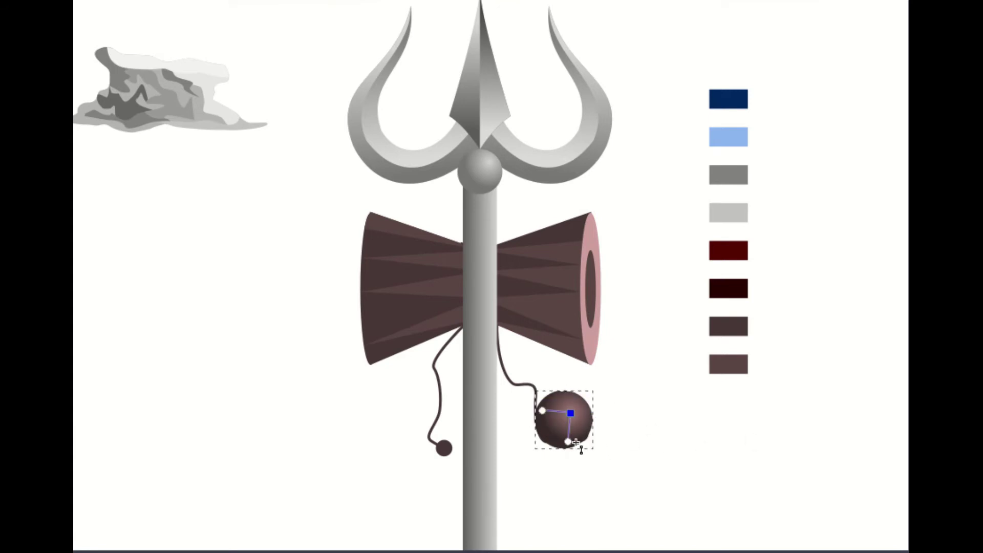
key(s)
drag(597, 454, 562, 393)
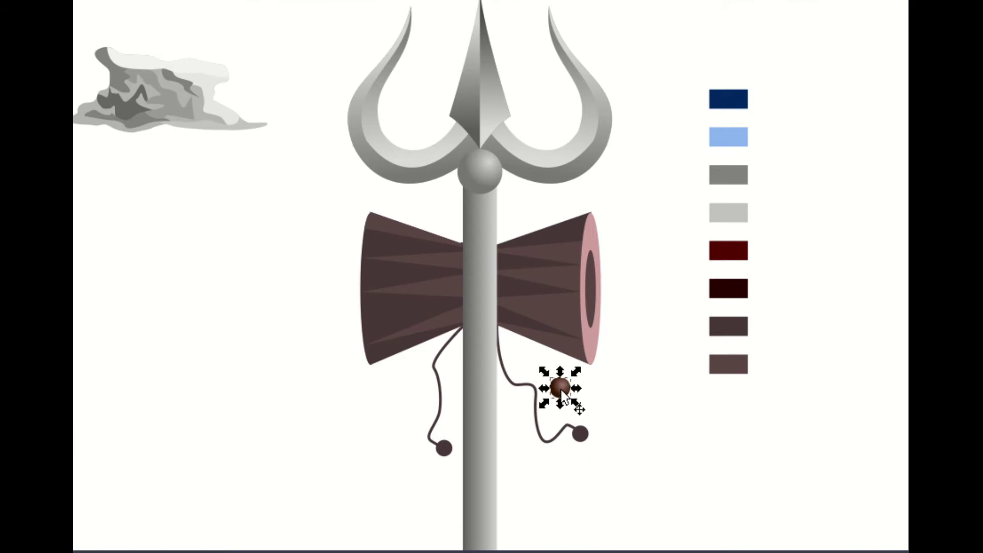
scroll(463, 244, up, 3)
key(n)
drag(219, 169, 842, 168)
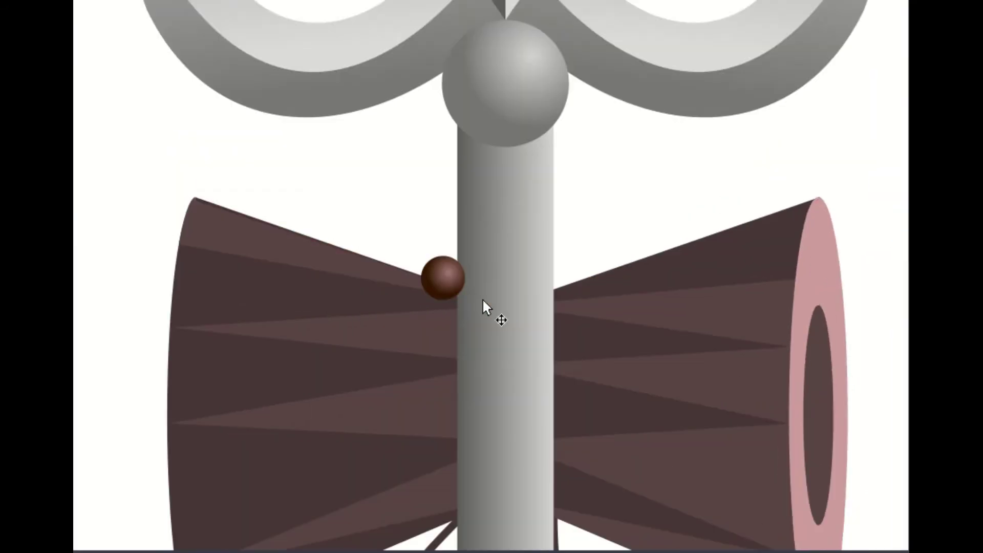
Stamp copies of the small bead into two strands, left and right of the staff.
scroll(482, 298, down, 2)
click(482, 159)
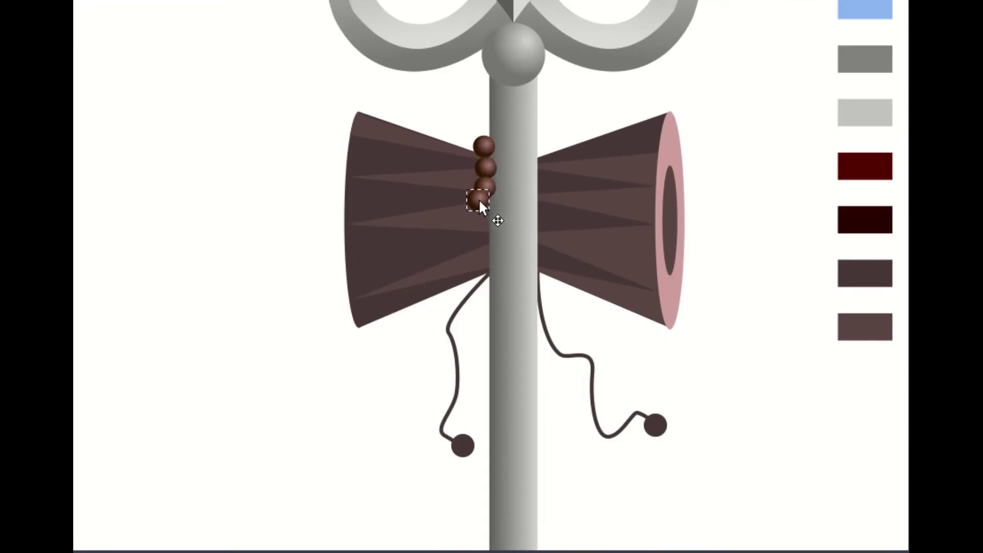
drag(484, 290, 484, 355)
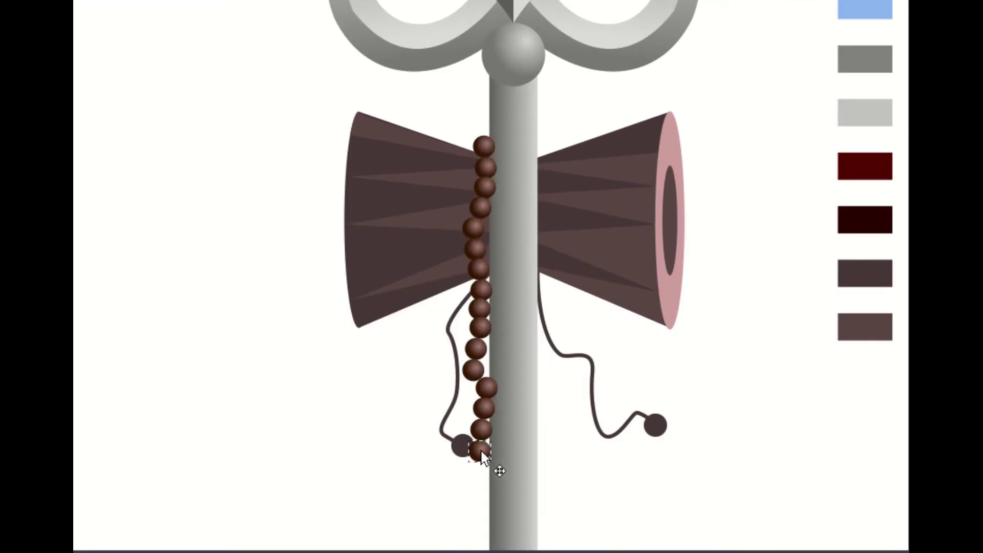
drag(482, 453, 492, 410)
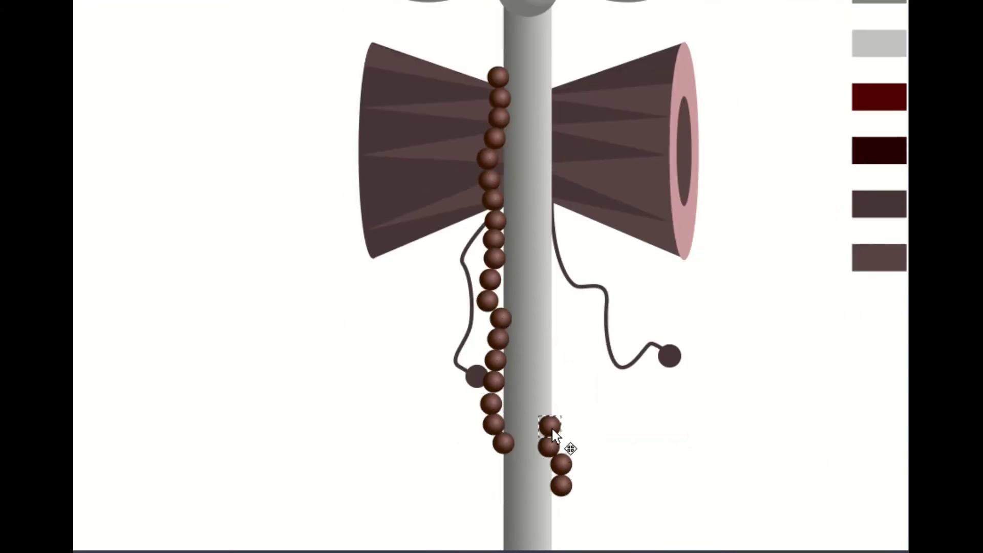
drag(568, 225, 564, 278)
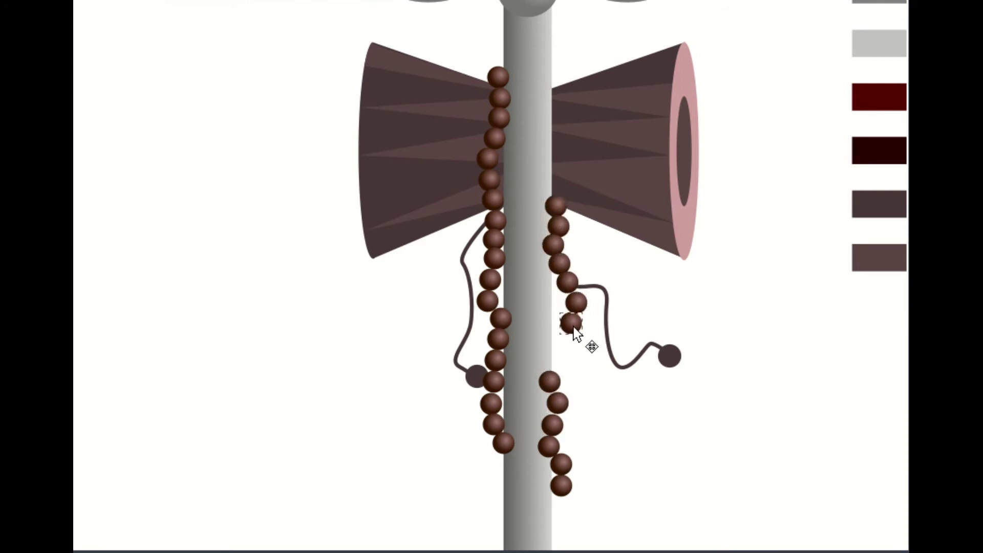
key(minus)
key(minus)
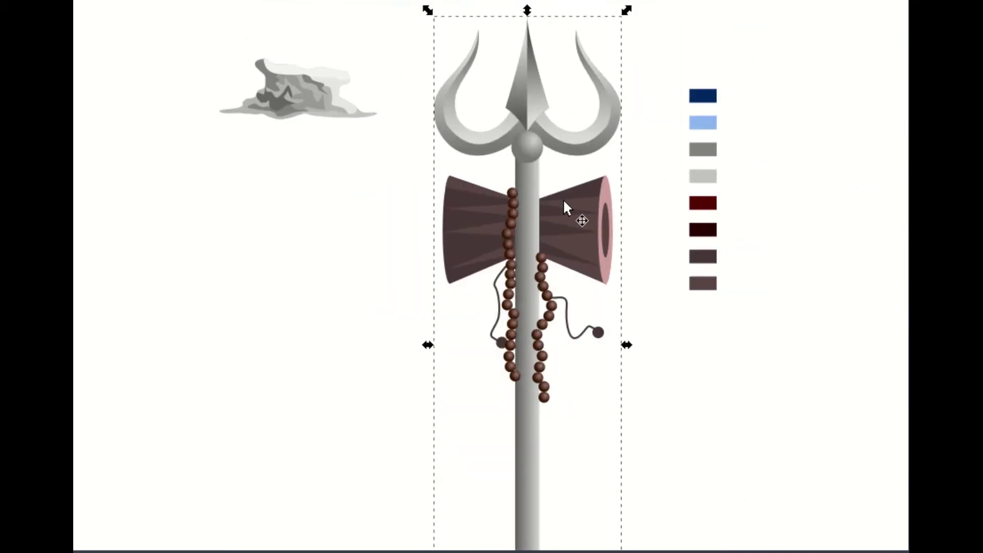
key(plus)
key(plus)
drag(563, 425, 517, 392)
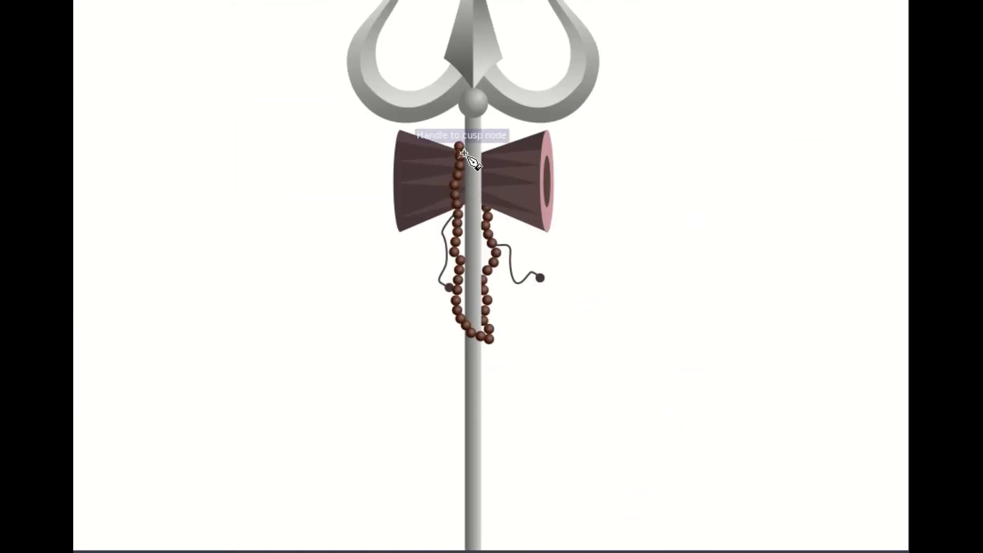
Draw the curving dark red cloth from the drum and send it behind the drum and beads.
click(463, 152)
click(461, 206)
drag(256, 449, 213, 405)
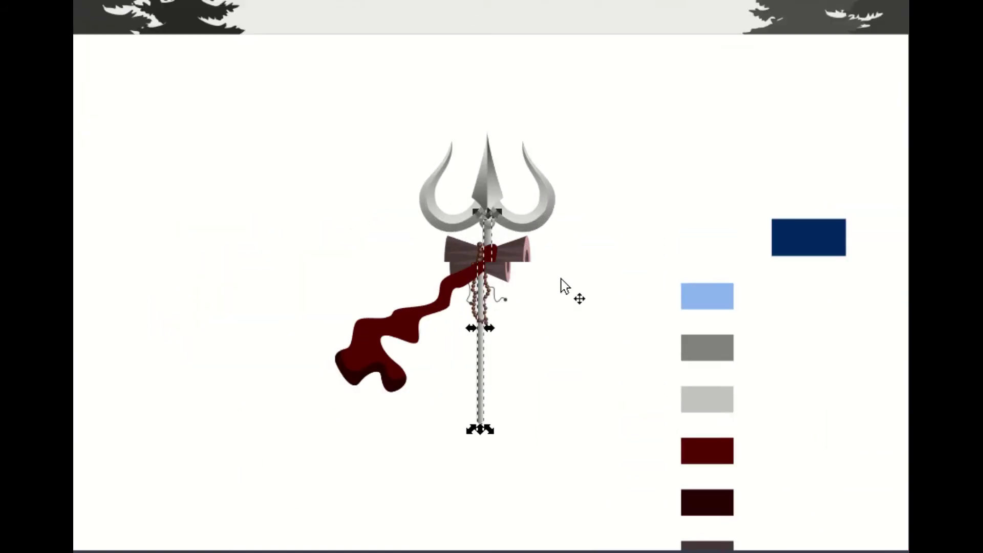
key(Page_Down)
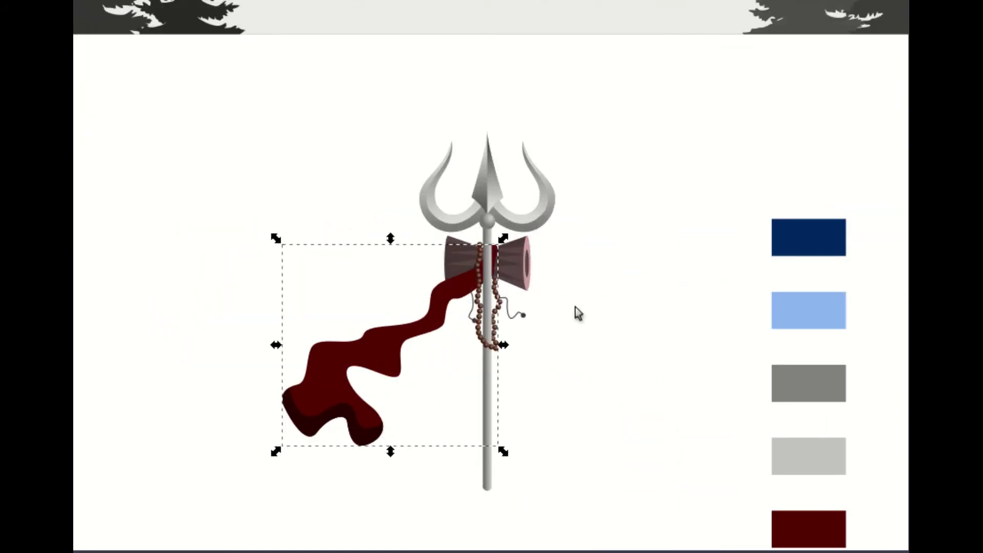
Select the trident staff and then the whole bead string.
click(487, 302)
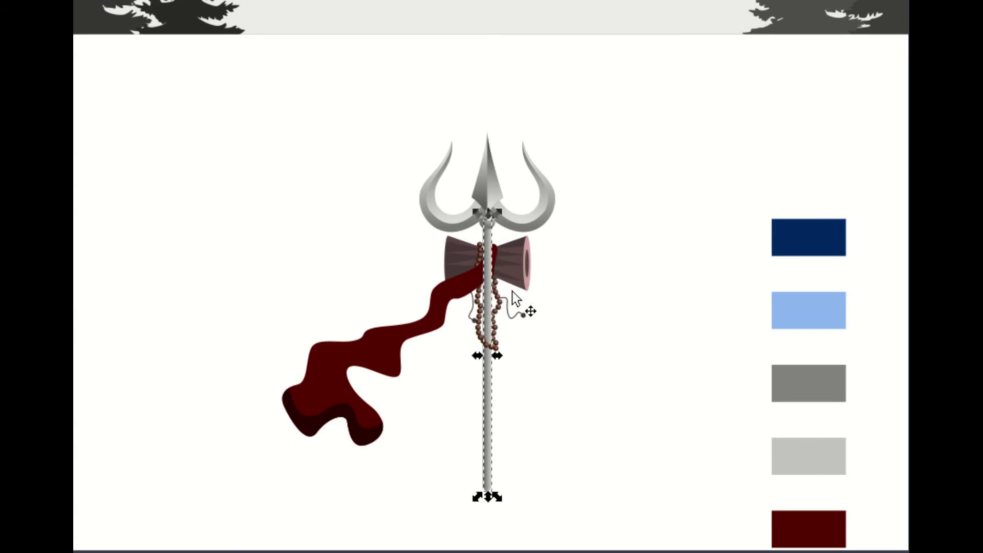
ctrl+click(479, 317)
scroll(476, 327, up, 3)
ctrl+click(468, 310)
drag(583, 454, 398, 191)
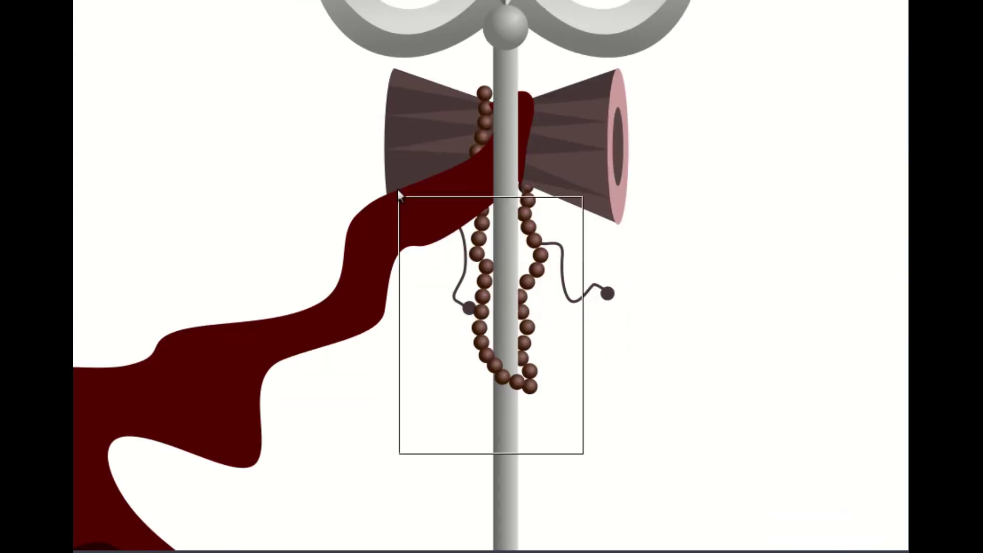
Draw a darker second cloth fold and a shading shape on the lower cloth.
key(b)
scroll(468, 256, down, 2)
click(477, 189)
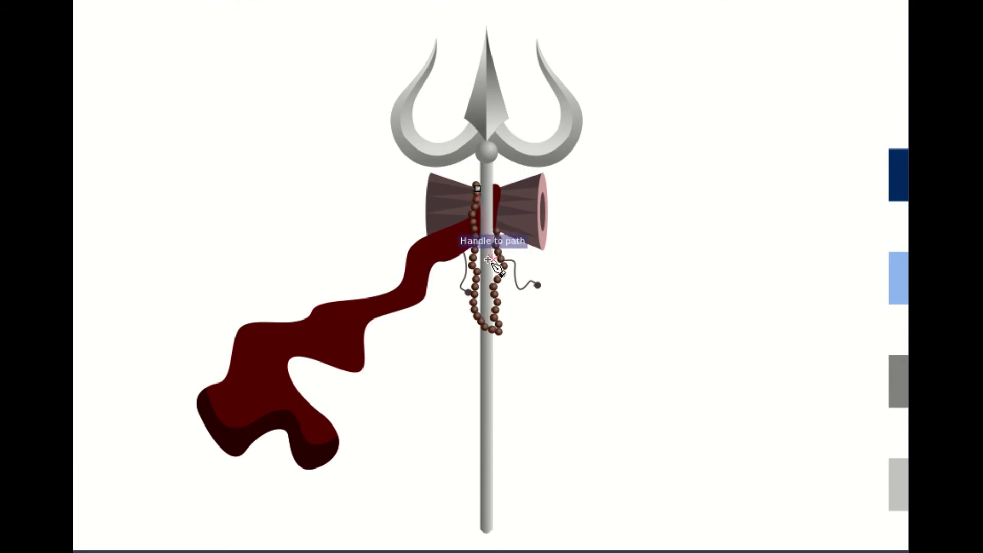
click(500, 254)
click(476, 188)
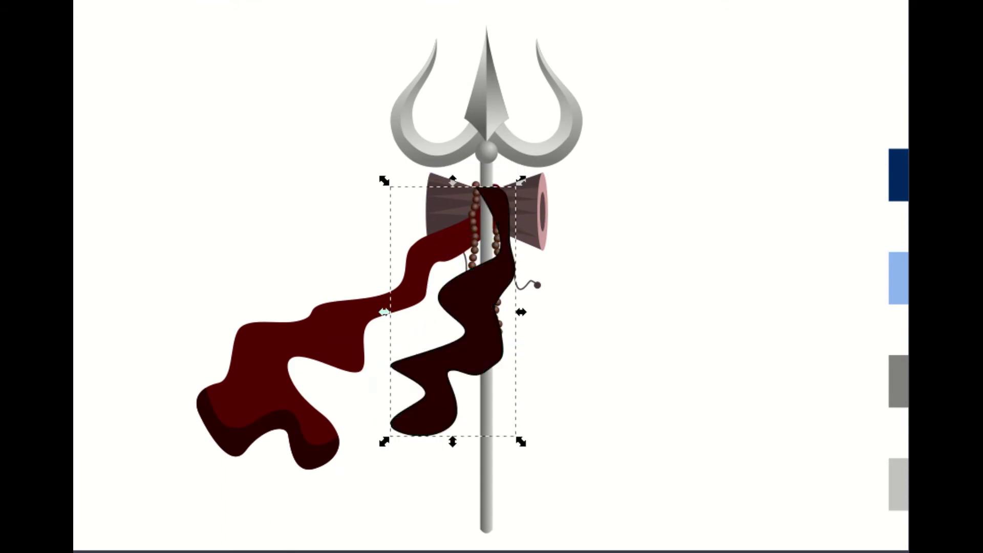
click(386, 410)
drag(444, 425, 449, 421)
click(402, 341)
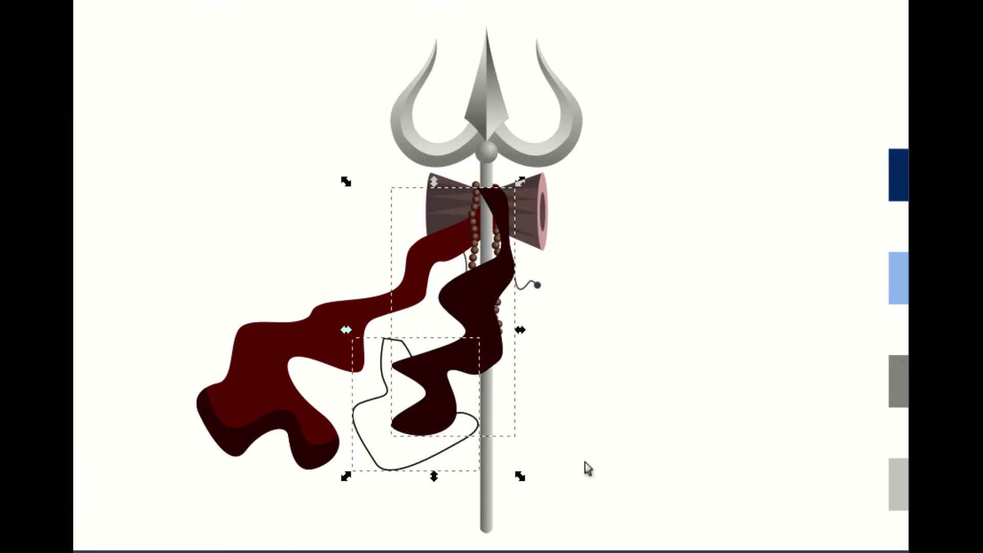
scroll(379, 377, down, 2)
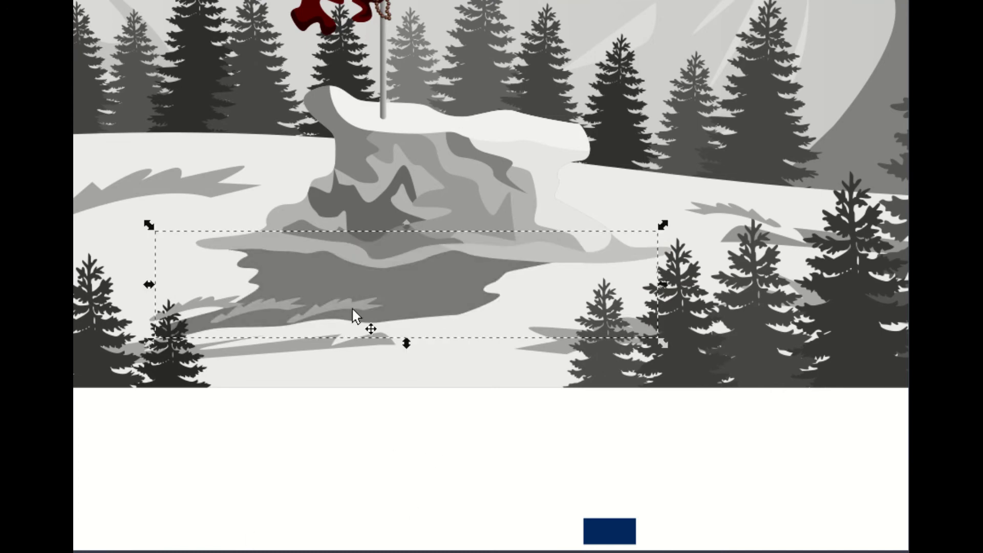
Give the rock's grey shadow a vertical gradient fading downward, then select the trident.
drag(354, 275, 353, 375)
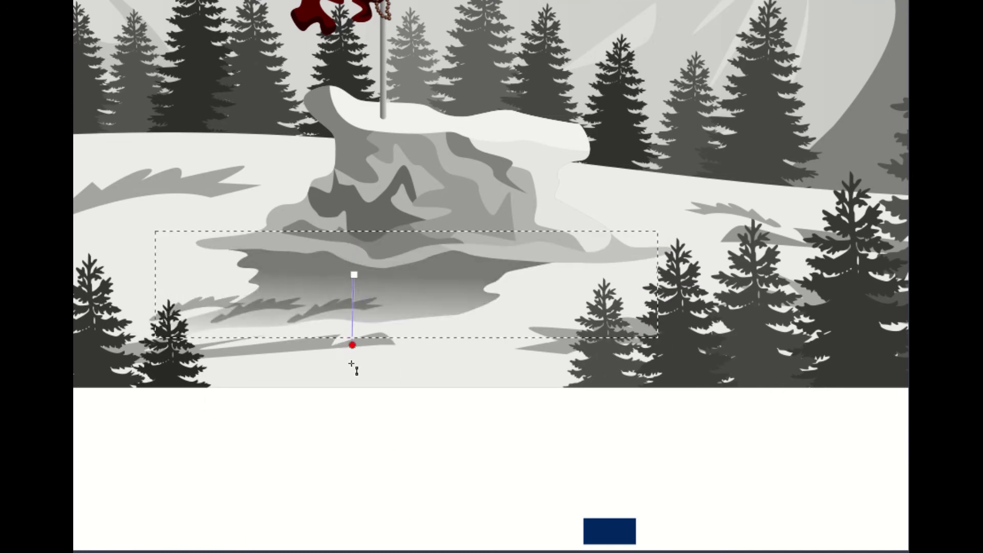
key(Escape)
click(402, 307)
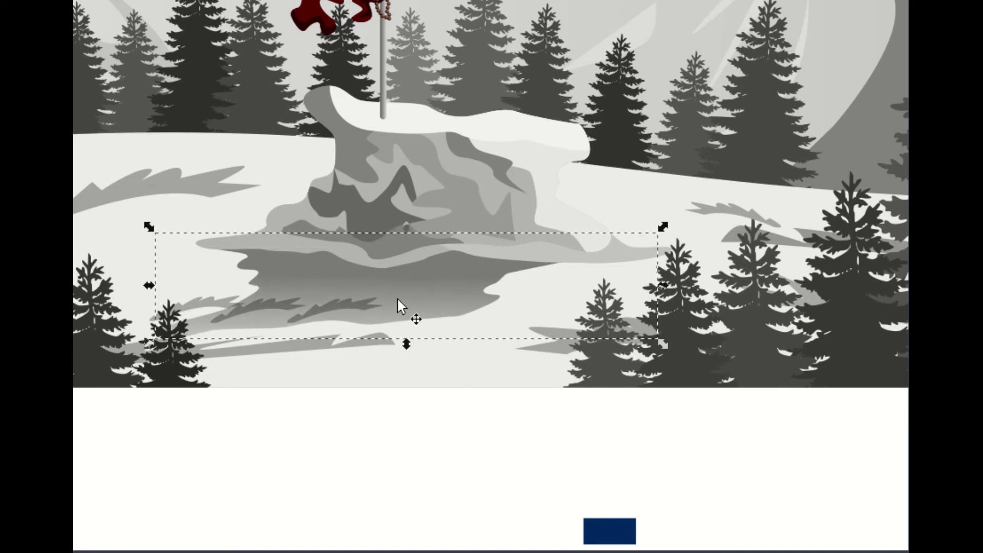
key(n)
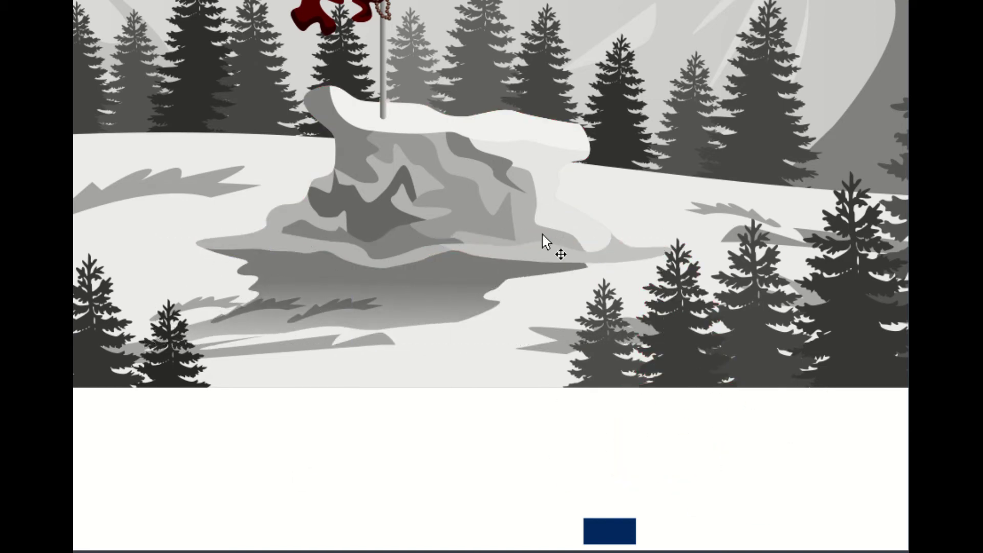
drag(265, 286, 85, 262)
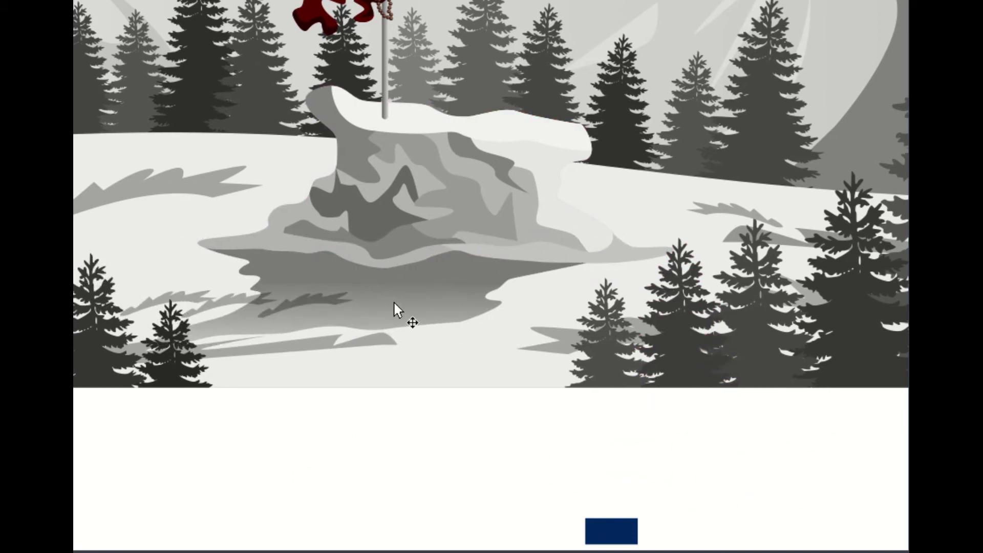
scroll(395, 307, down, 1)
scroll(436, 173, up, 1)
click(436, 173)
Duplicate the trident, flip and skew it into a narrow semi-transparent grey ground shadow.
key(Tab)
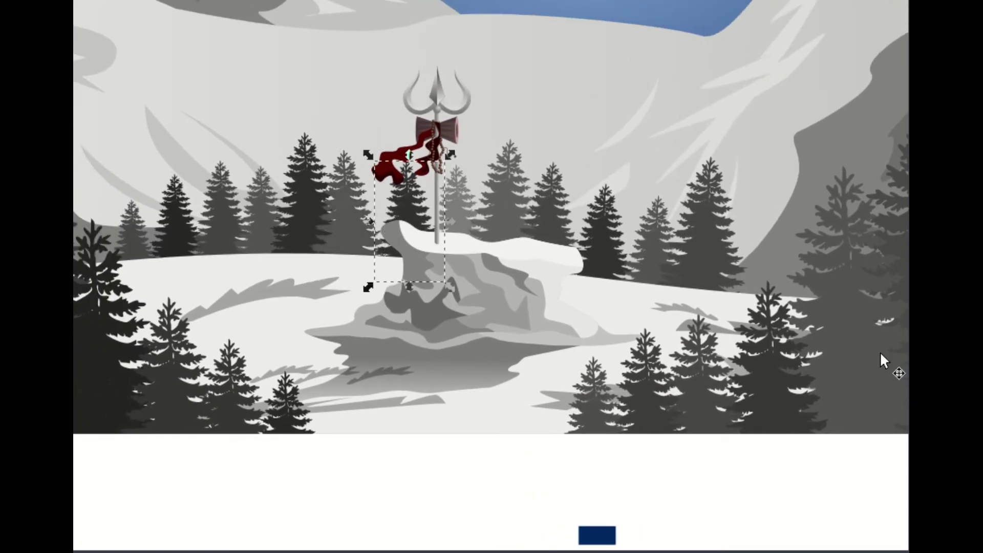
key(Tab)
key(Tab)
key(Tab)
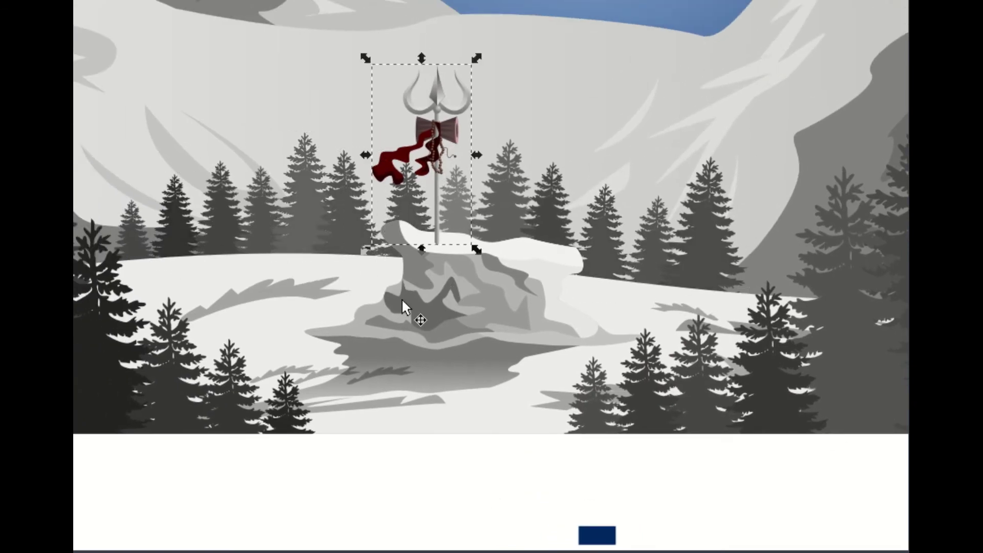
key(ctrl+d)
key(v)
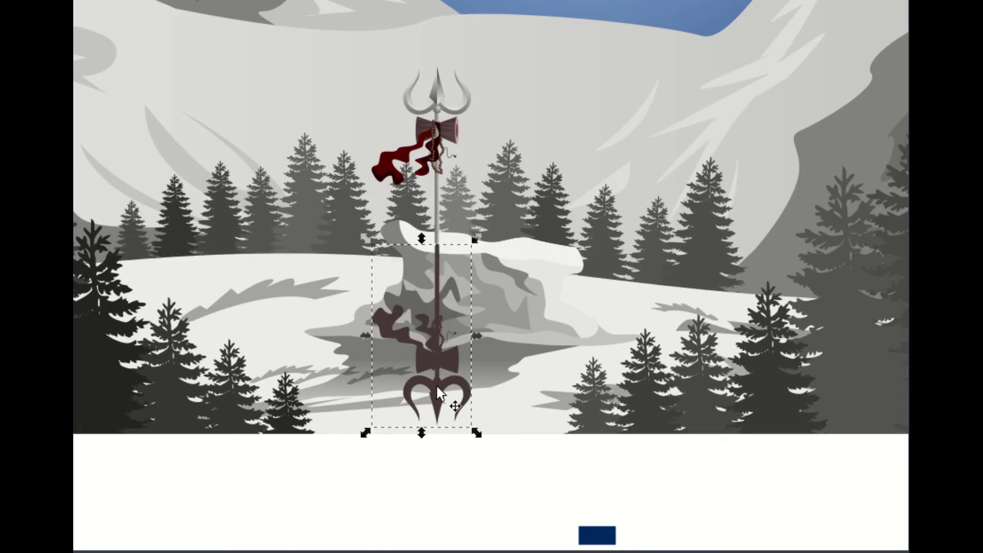
drag(464, 235, 325, 399)
scroll(325, 399, up, 3)
drag(358, 508, 389, 506)
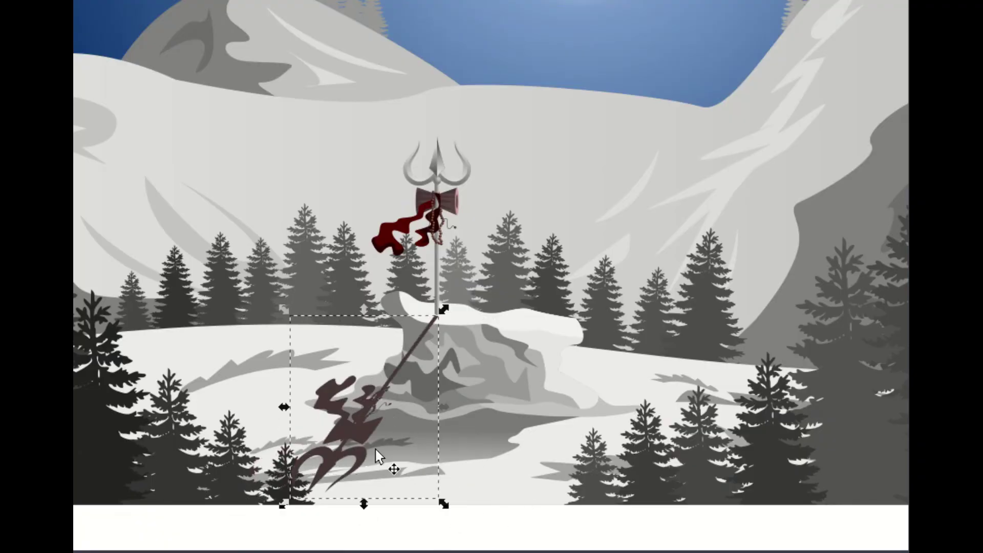
drag(394, 396, 384, 405)
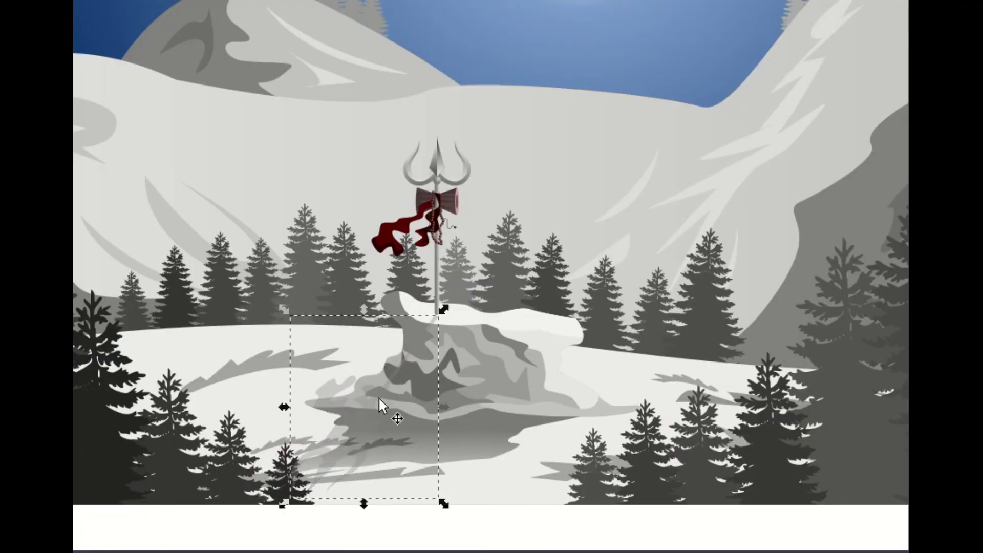
scroll(429, 328, up, 2)
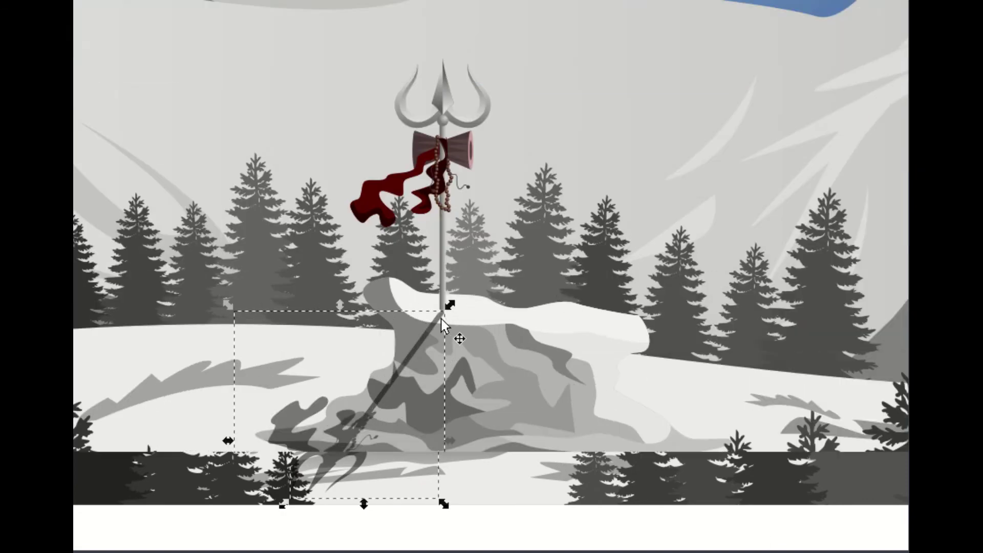
Draw a translucent grey shadow bar slanting from the pole base across the rock.
key(b)
click(383, 384)
key(s)
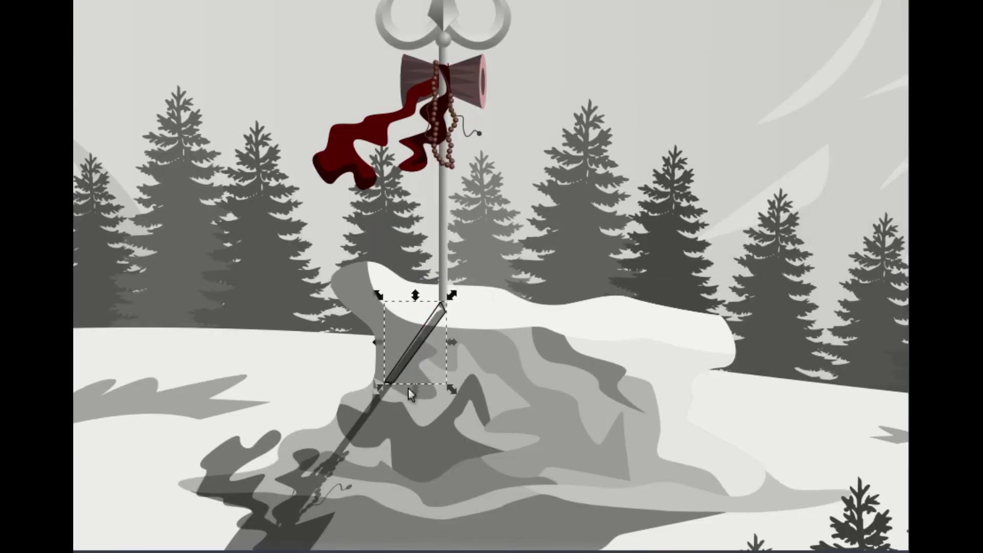
click(398, 379)
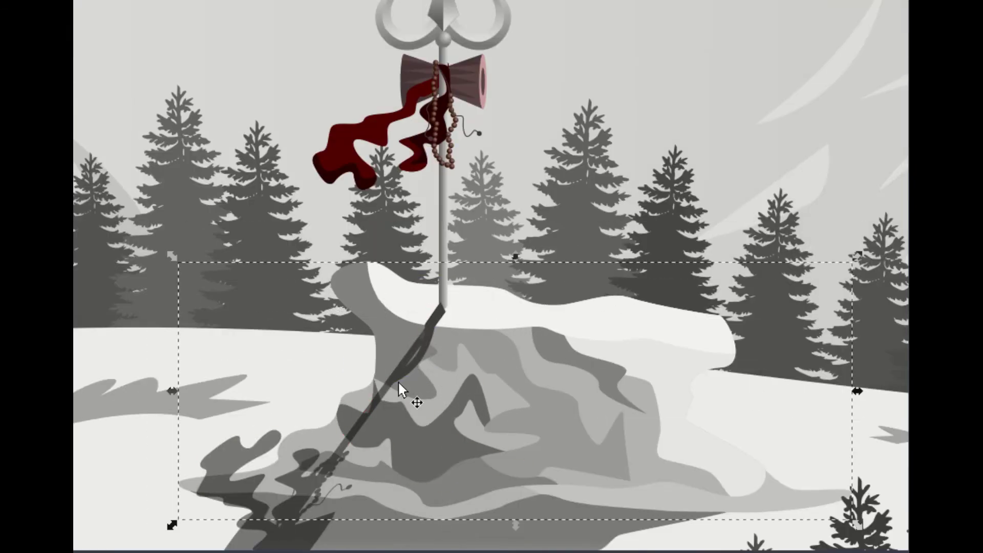
click(432, 434)
key(Escape)
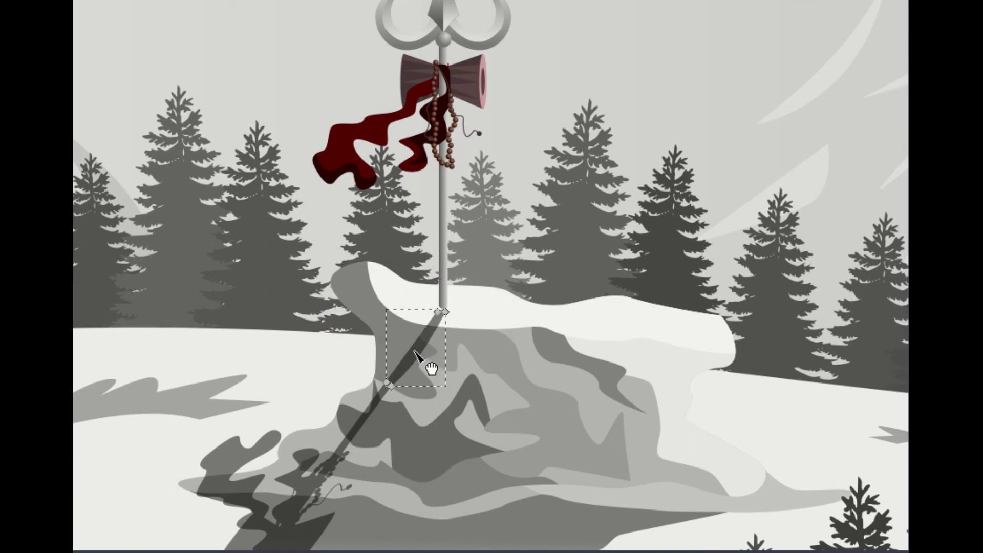
Bend the shadow bar's upper part into a curve and reselect the small shadow piece.
drag(432, 333, 425, 358)
key(b)
key(Escape)
key(s)
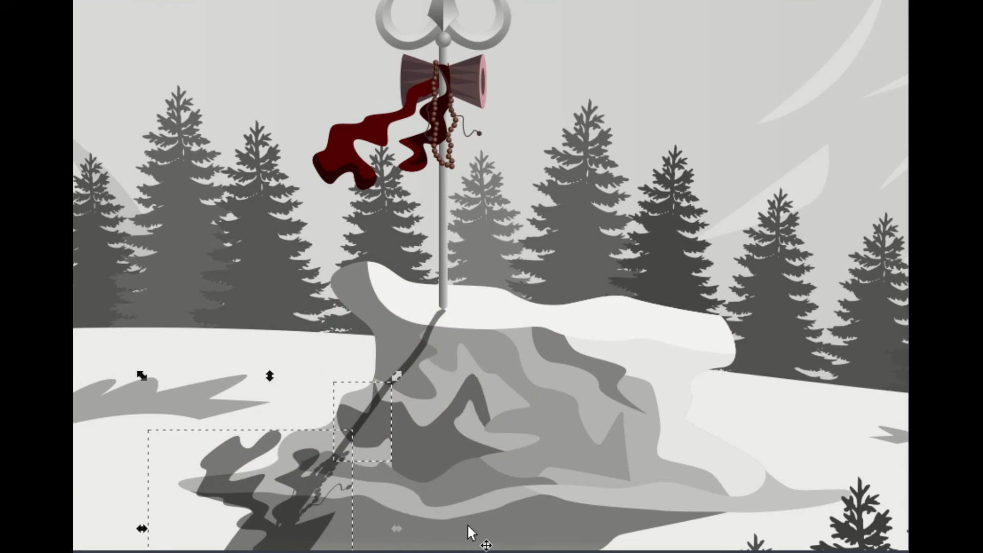
click(383, 405)
click(385, 404)
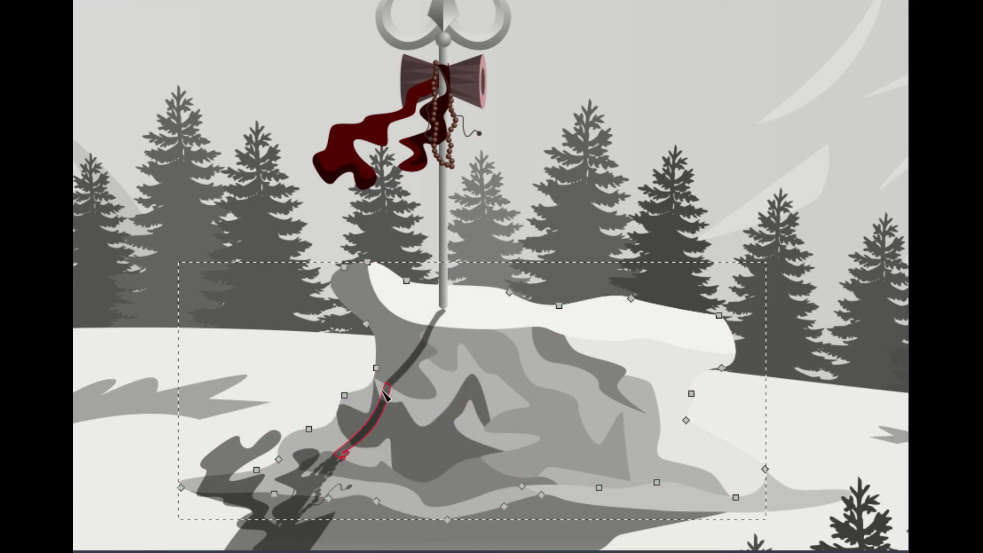
click(381, 394)
click(379, 390)
scroll(381, 395, down, 3)
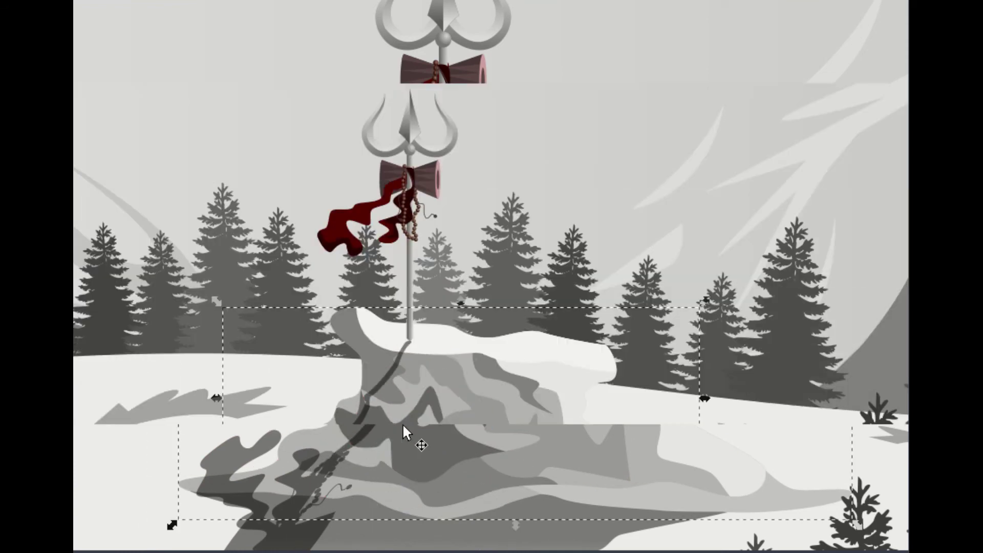
Fade the large shadow under the rock downward onto the snow with a linear gradient.
click(441, 336)
click(433, 397)
scroll(389, 384, down, 1)
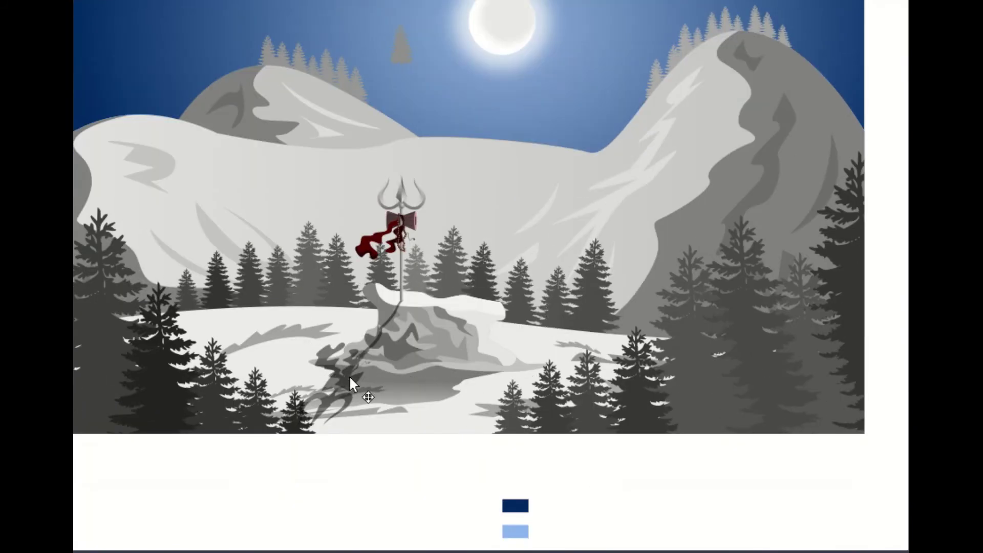
click(406, 428)
click(415, 354)
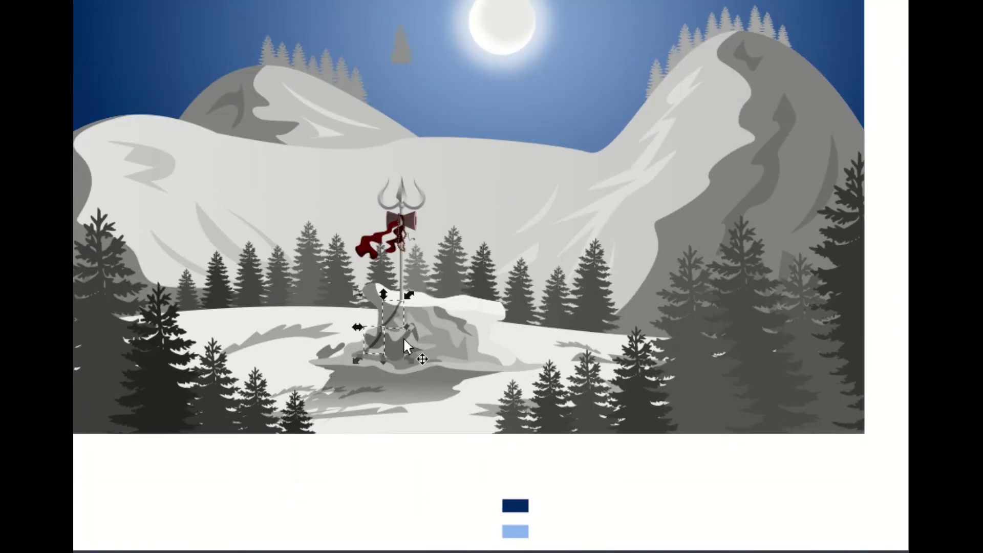
click(406, 380)
click(362, 395)
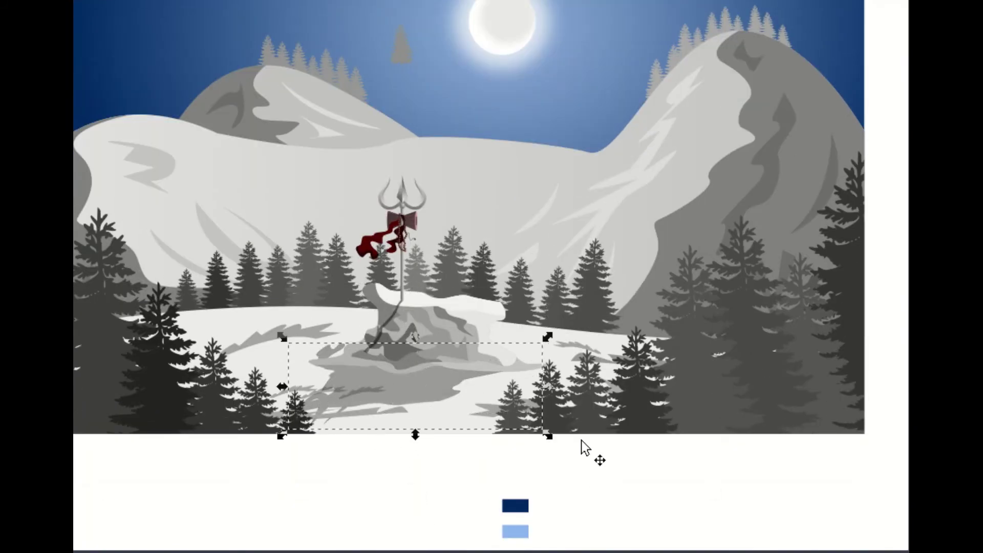
drag(375, 378, 360, 441)
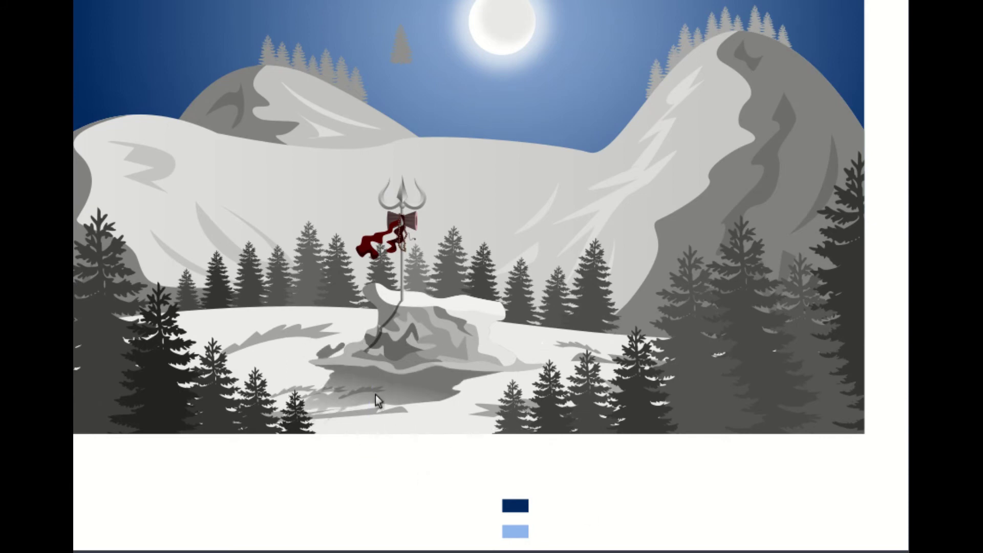
drag(375, 399, 375, 447)
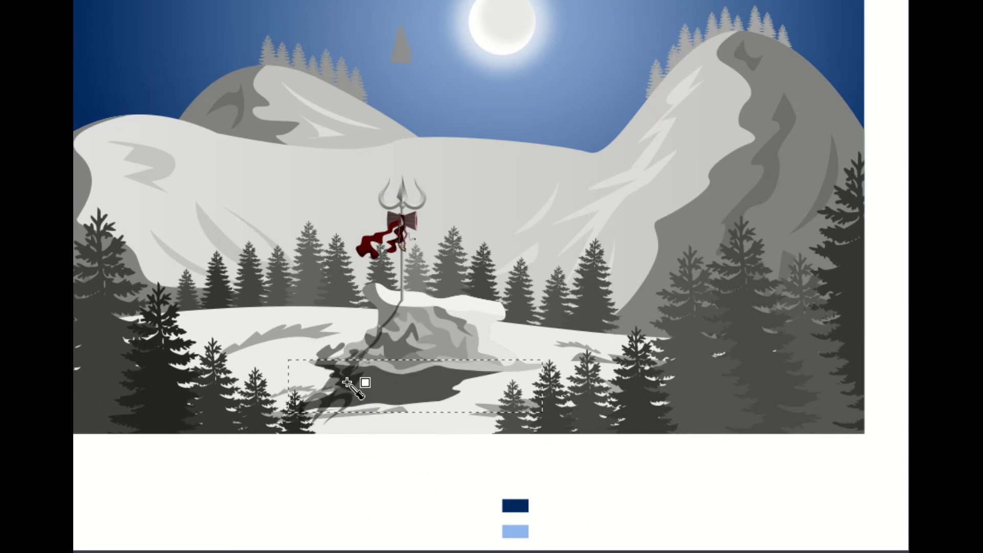
key(s)
scroll(427, 438, down, 1)
scroll(389, 398, up, 1)
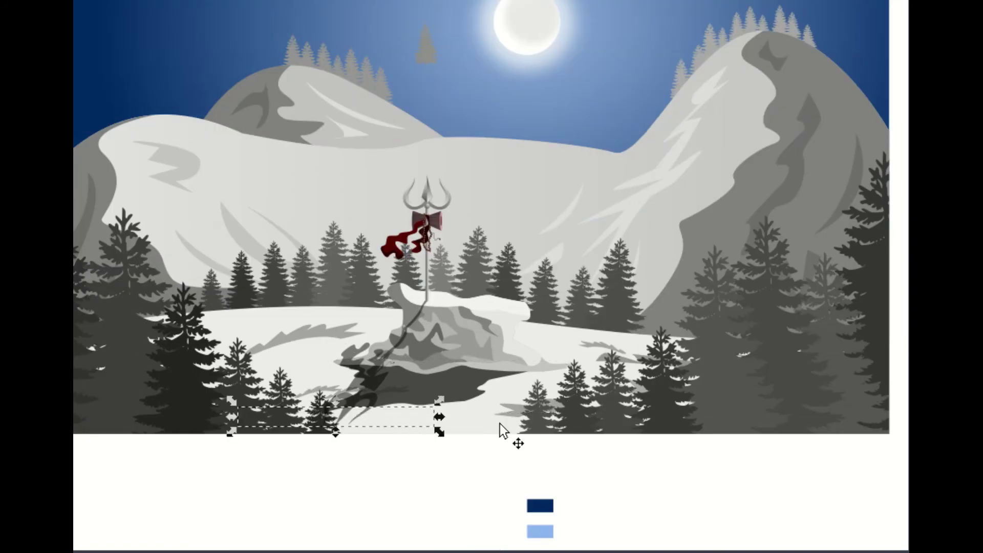
scroll(386, 381, up, 1)
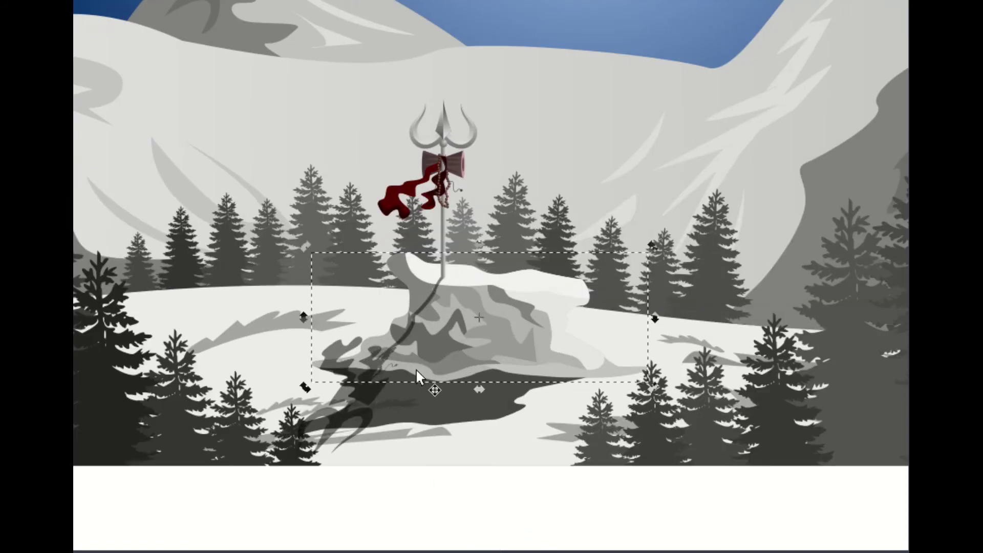
Select the shadow pieces around the rock and group them with Ctrl+G.
alt+click(415, 368)
alt+click(368, 404)
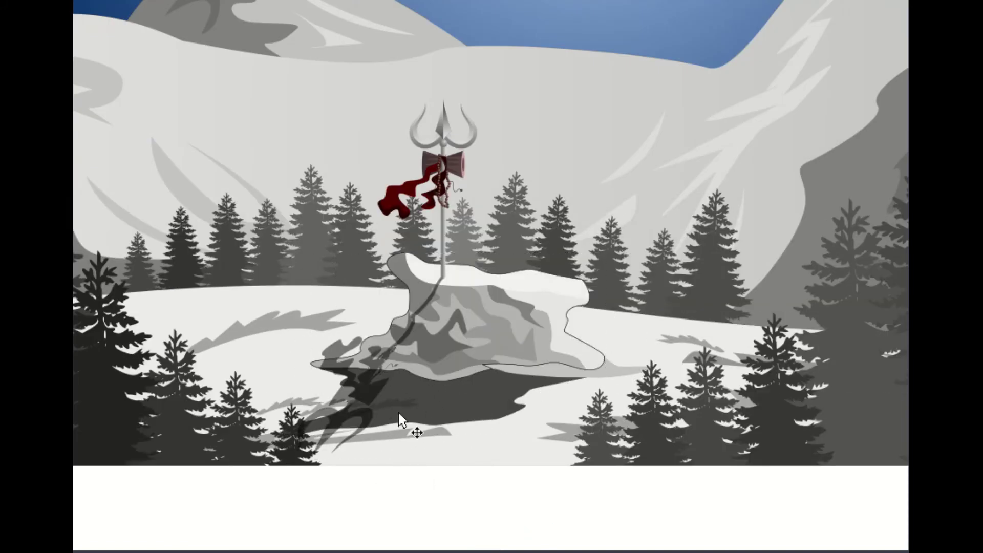
alt+click(397, 420)
alt+click(417, 407)
scroll(389, 415, left, 1)
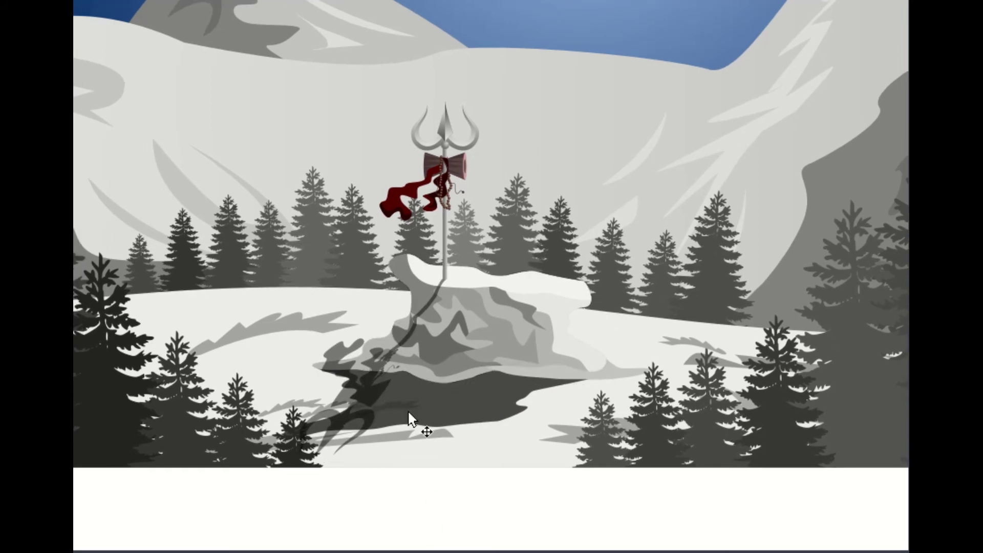
key(ctrl+g)
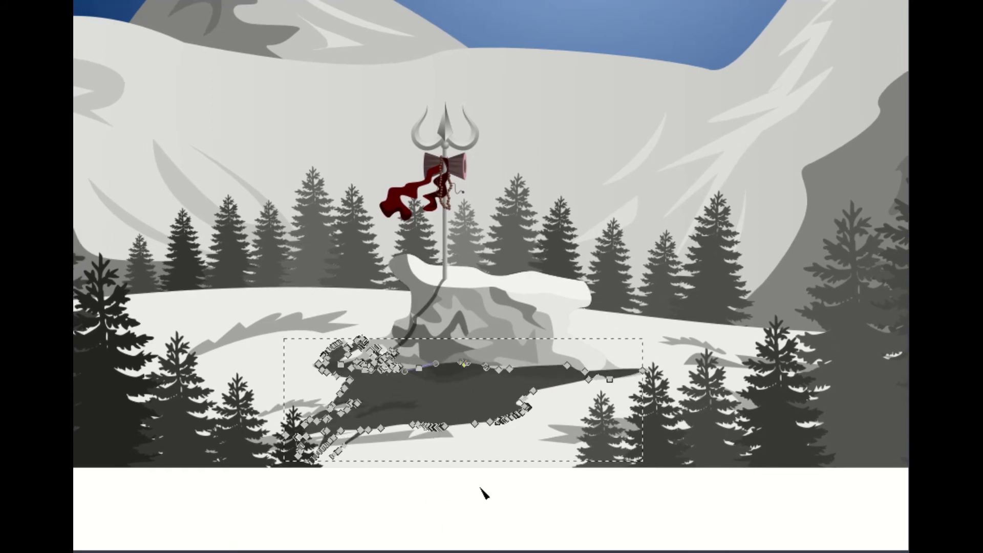
Restore the rock's textured look and lower the shadow in the stacking order.
click(371, 368)
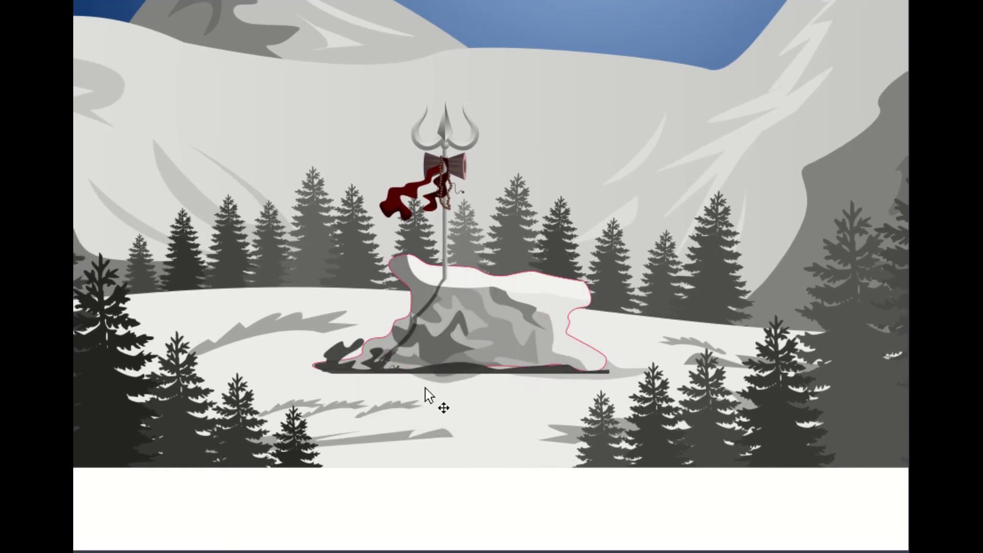
shift+click(424, 394)
key(ctrl+plus)
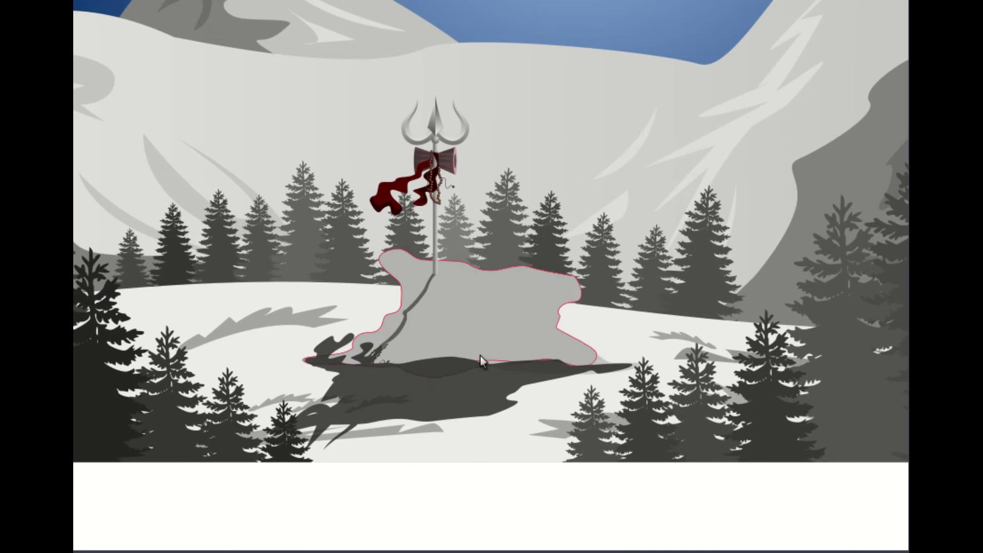
key(ctrl+z)
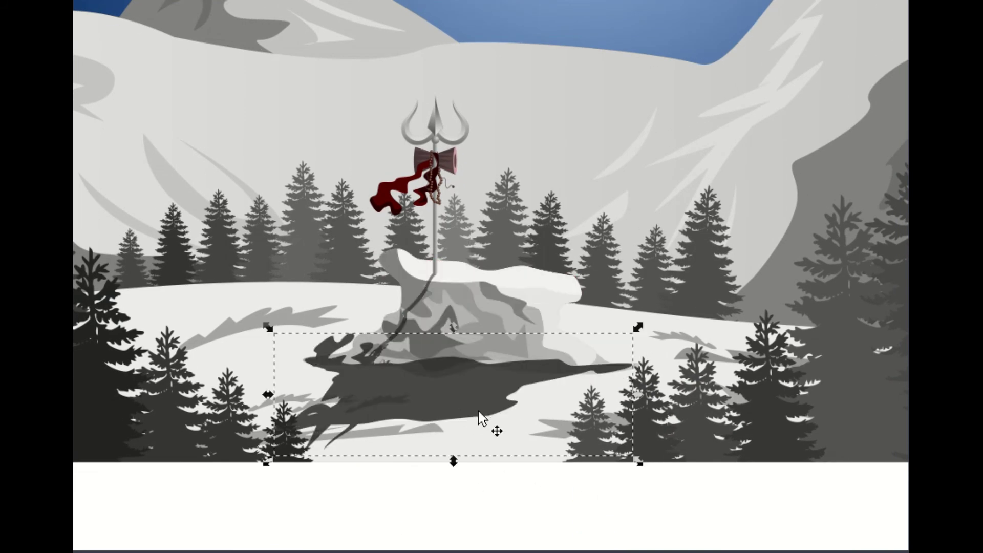
click(415, 305)
click(573, 415)
key(Page_Down)
click(336, 366)
key(b)
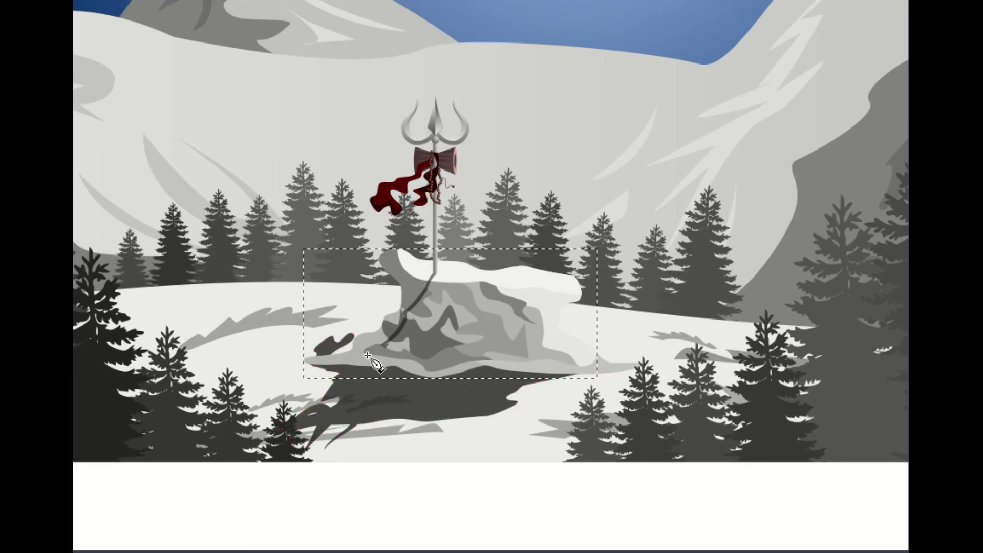
click(359, 368)
Group the selected shadow pieces and drag a dark-to-light vertical gradient on the rock's shadow.
right_click(336, 366)
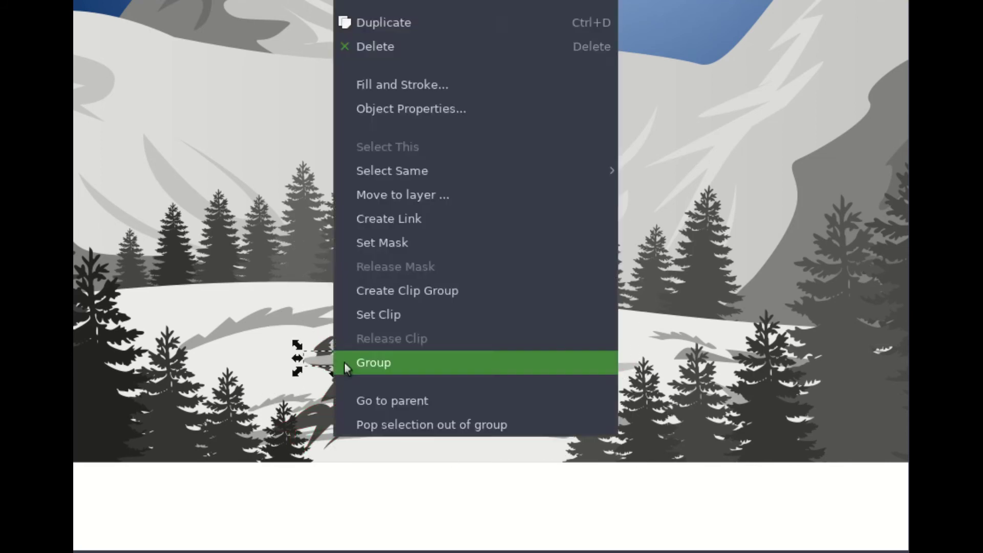
click(353, 362)
click(467, 403)
key(g)
drag(417, 384, 395, 432)
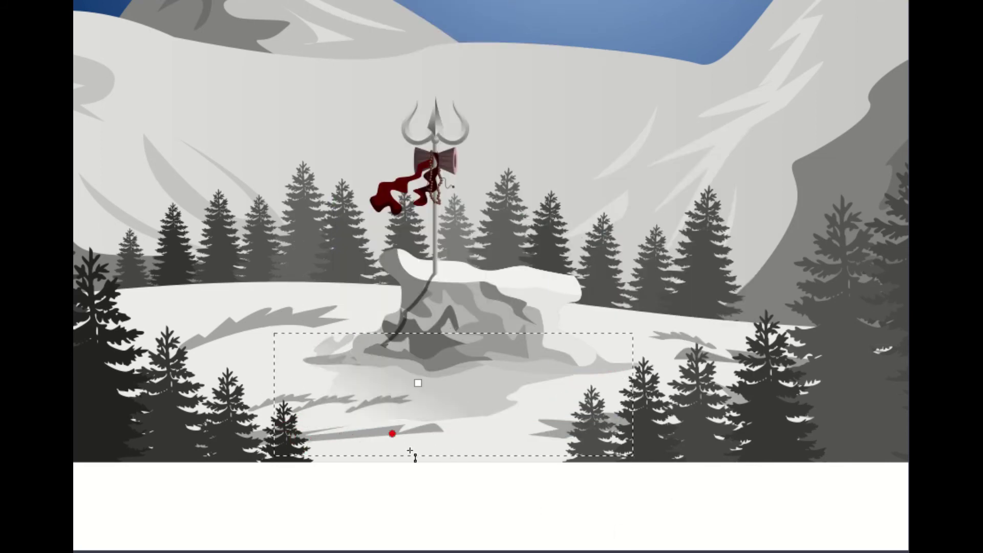
key(s)
key(Escape)
key(minus)
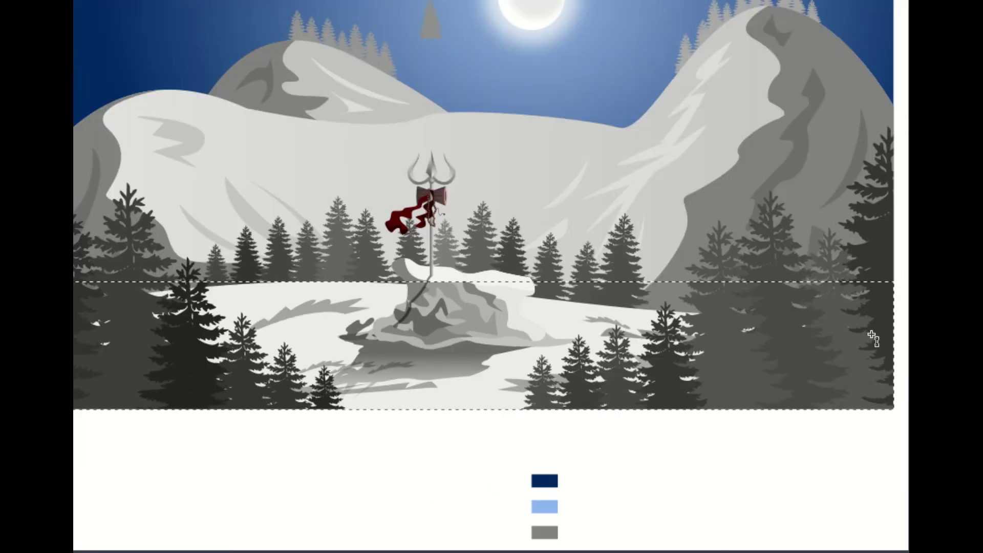
Zoom out and pan around the scene to review the shadow gradients.
key(g)
scroll(577, 188, left, 2)
scroll(839, 83, up, 1)
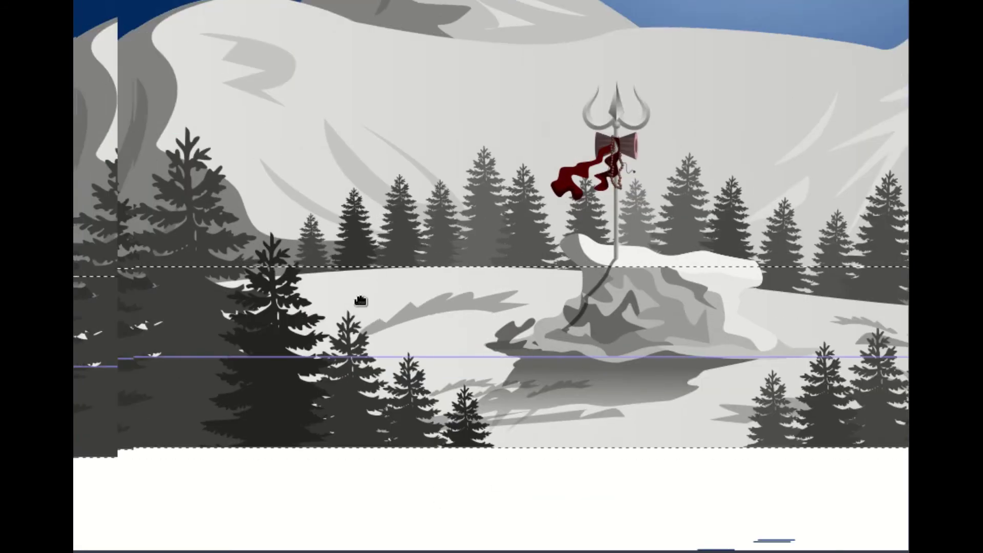
scroll(839, 84, left, 3)
scroll(620, 353, right, 3)
key(minus)
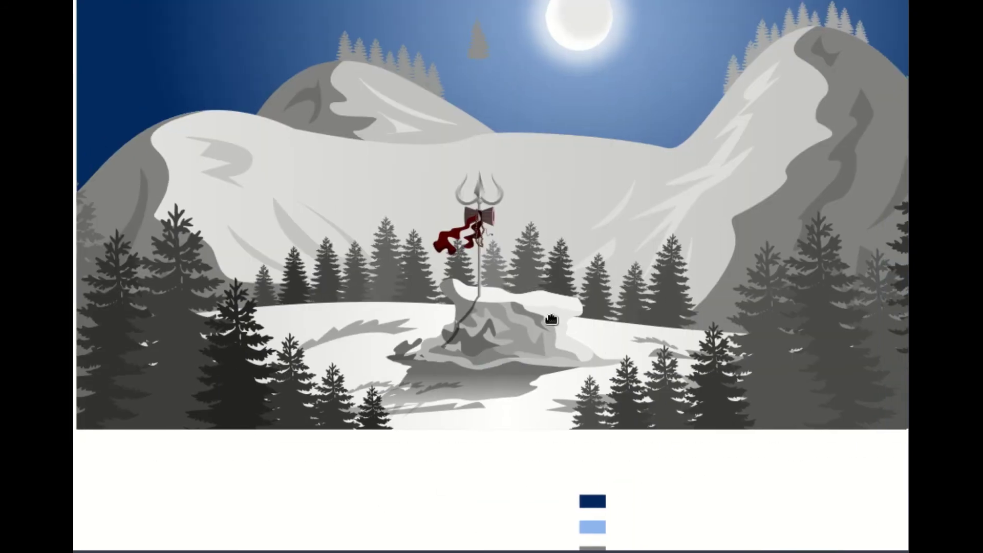
scroll(556, 378, up, 1)
key(s)
Cycle through the rock's parts to select its reflection for gradient editing.
click(555, 378)
scroll(556, 377, up, 1)
scroll(484, 359, up, 1)
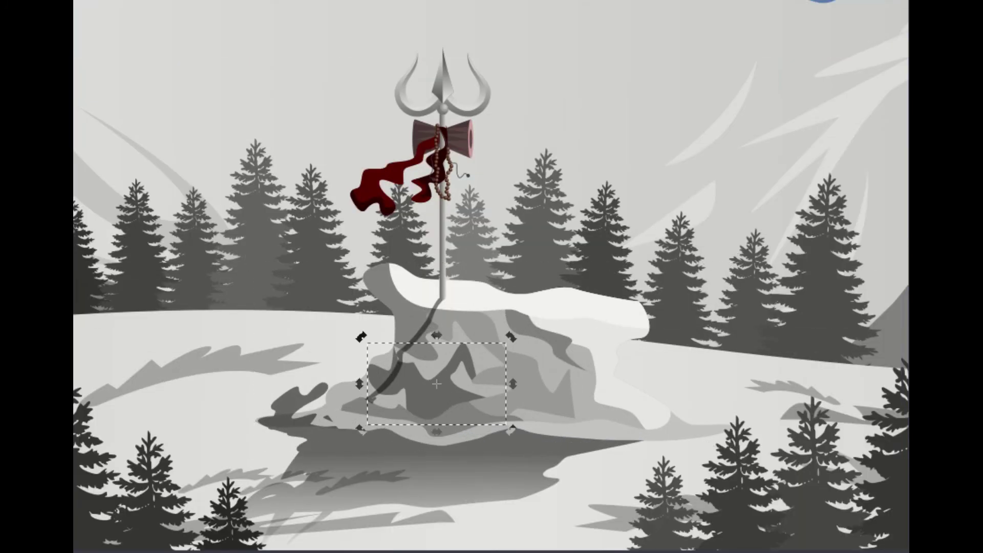
key(Tab)
key(Tab)
click(532, 520)
scroll(428, 481, down, 2)
click(447, 395)
key(g)
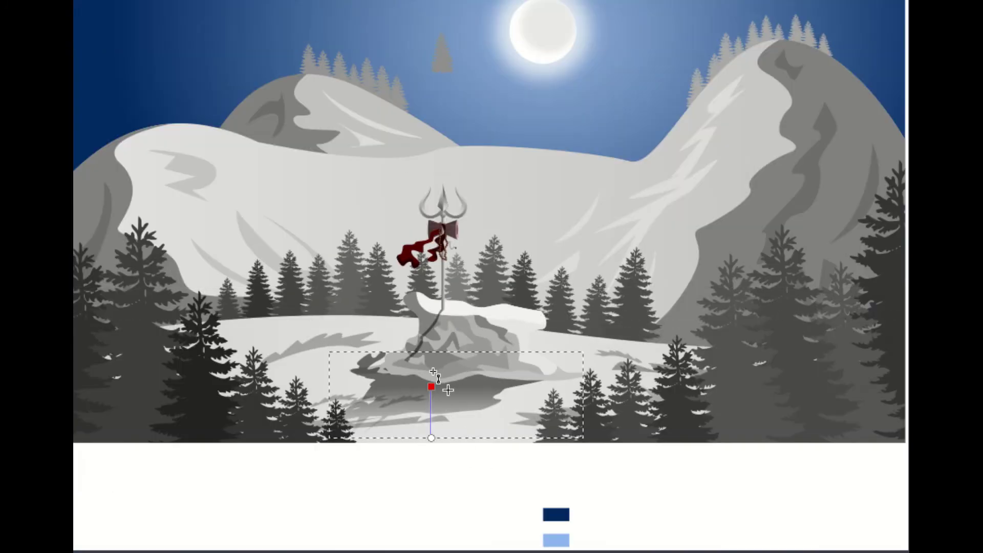
key(b)
scroll(404, 364, up, 2)
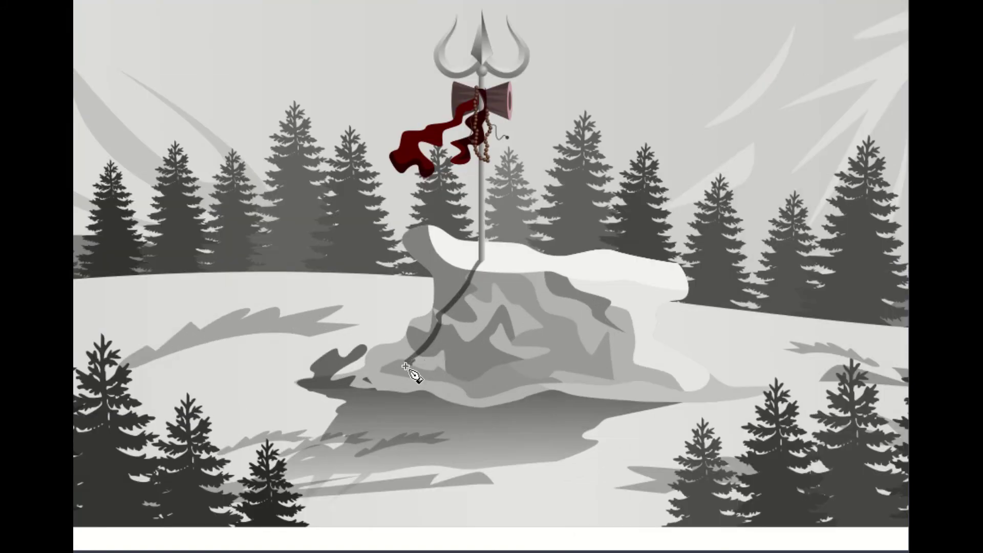
drag(369, 390, 367, 398)
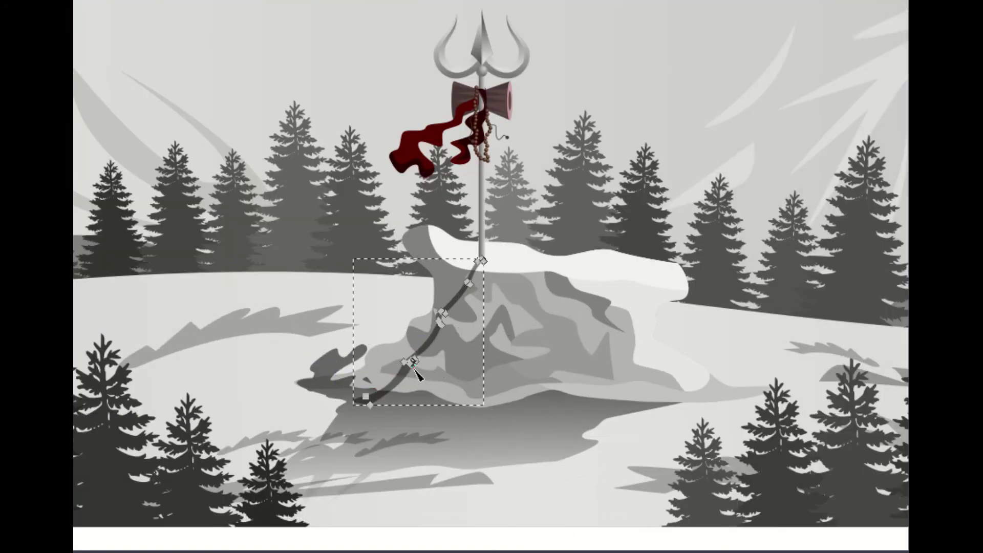
scroll(385, 357, down, 1)
scroll(385, 356, down, 1)
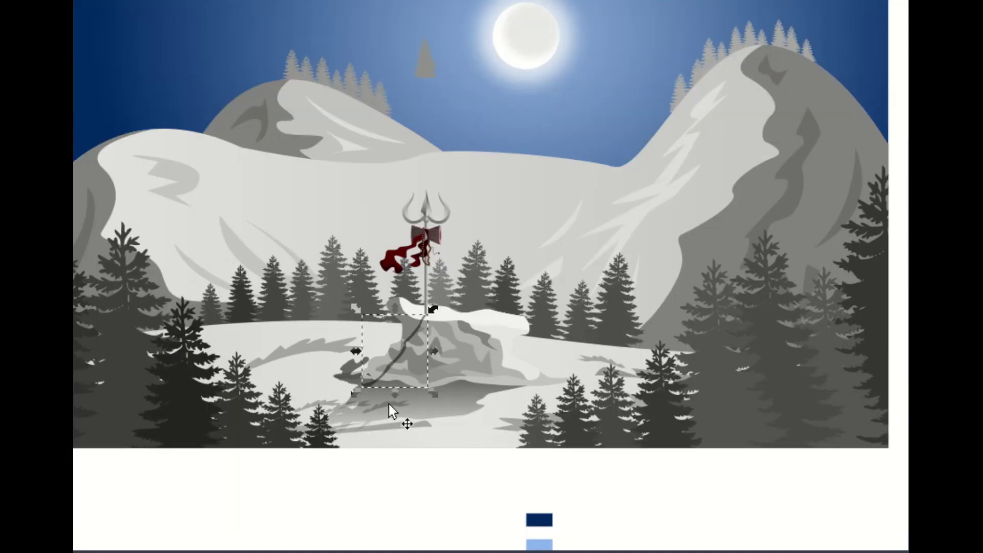
scroll(379, 377, up, 2)
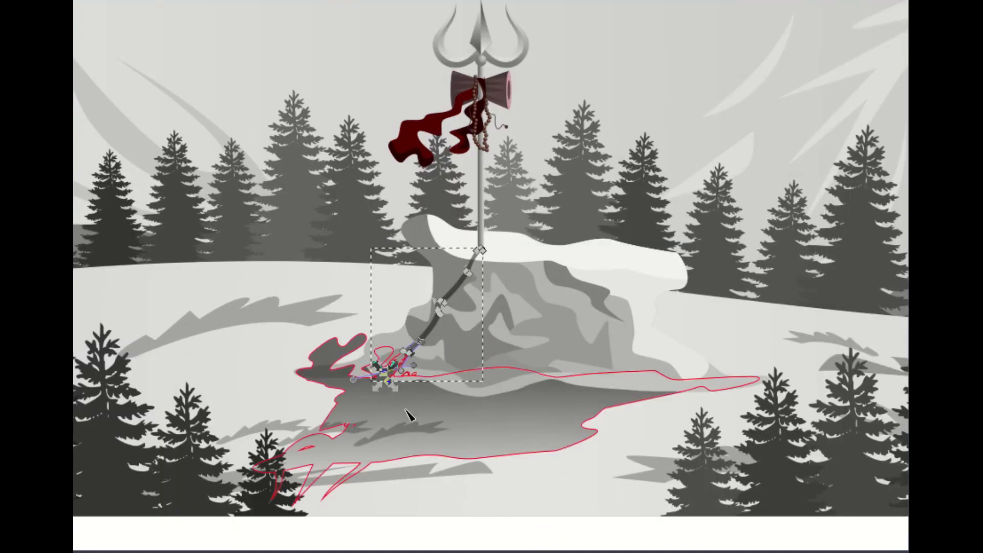
scroll(366, 405, up, 2)
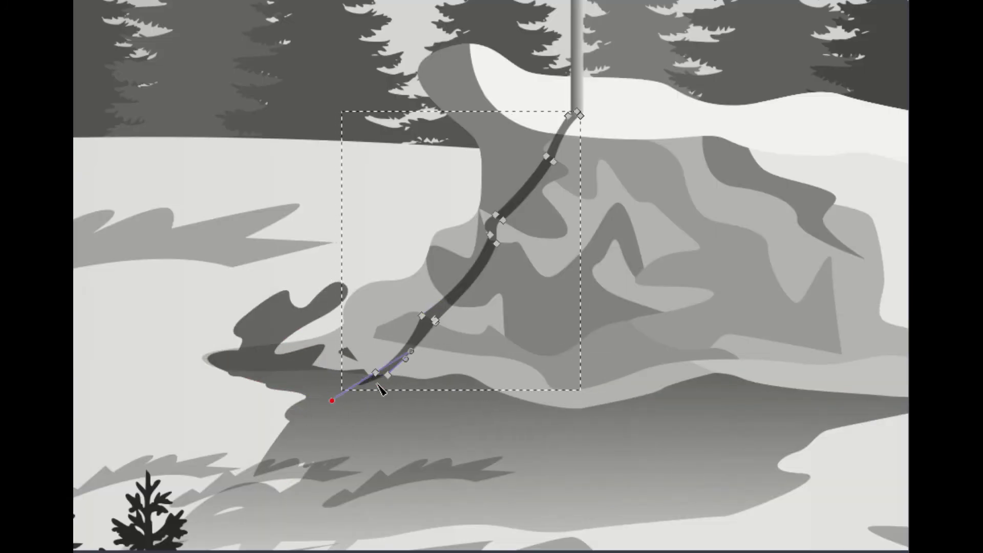
scroll(373, 373, down, 2)
scroll(320, 278, down, 2)
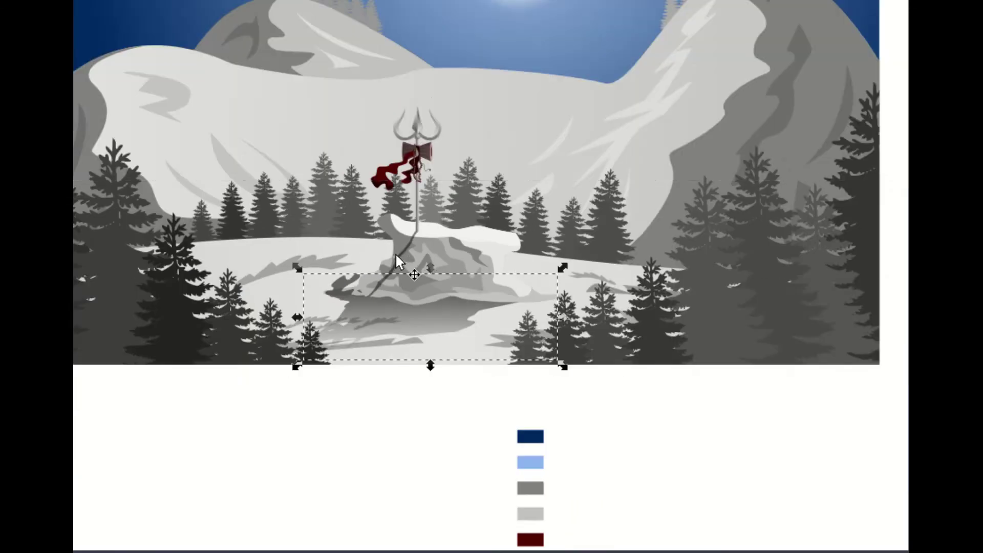
scroll(399, 262, down, 2)
scroll(284, 151, up, 2)
scroll(373, 165, down, 2)
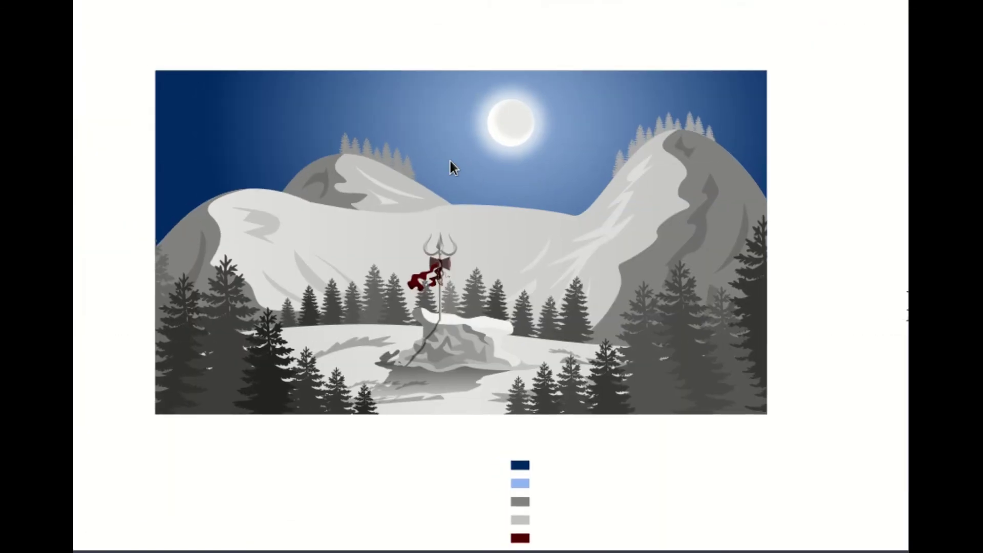
Draw a long thin ellipse across the sky and node-edit it into a wavy streak.
key(e)
mouse_move(164, 106)
mouse_down()
mouse_move(302, 121)
mouse_move(602, 101)
mouse_up()
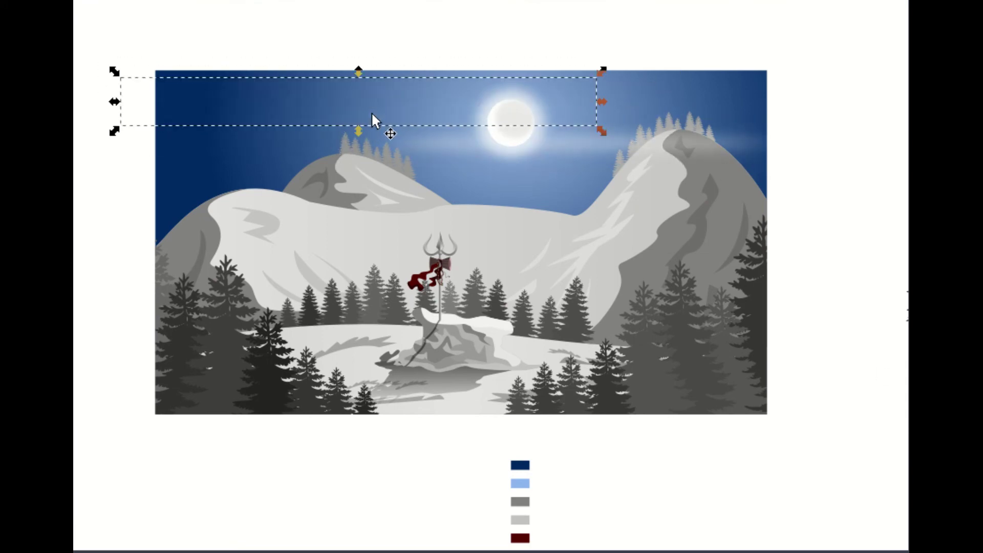
drag(328, 111, 748, 149)
key(ctrl+z)
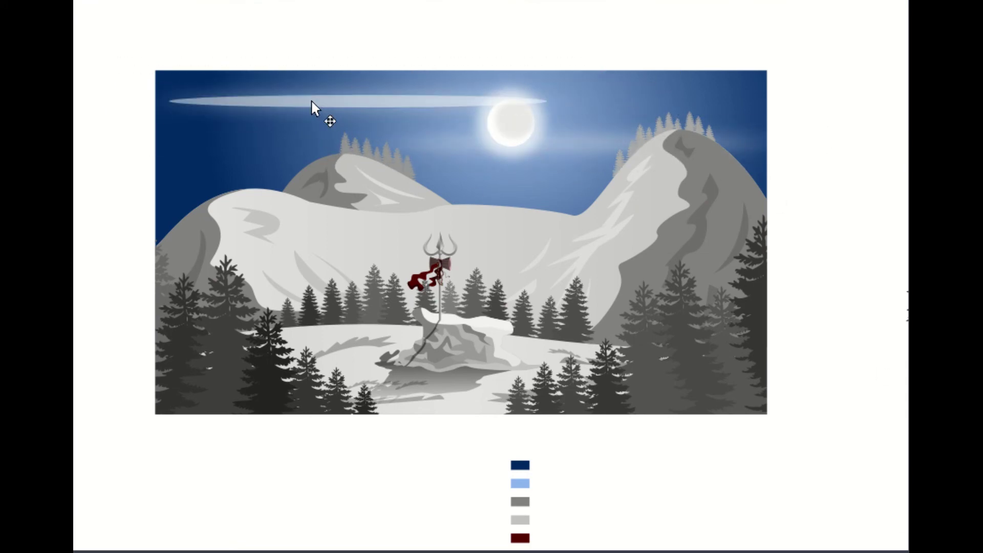
drag(318, 110, 292, 136)
key(n)
mouse_move(224, 149)
mouse_down()
mouse_move(264, 122)
mouse_move(344, 137)
mouse_move(357, 112)
mouse_move(393, 137)
mouse_up()
drag(465, 129, 439, 110)
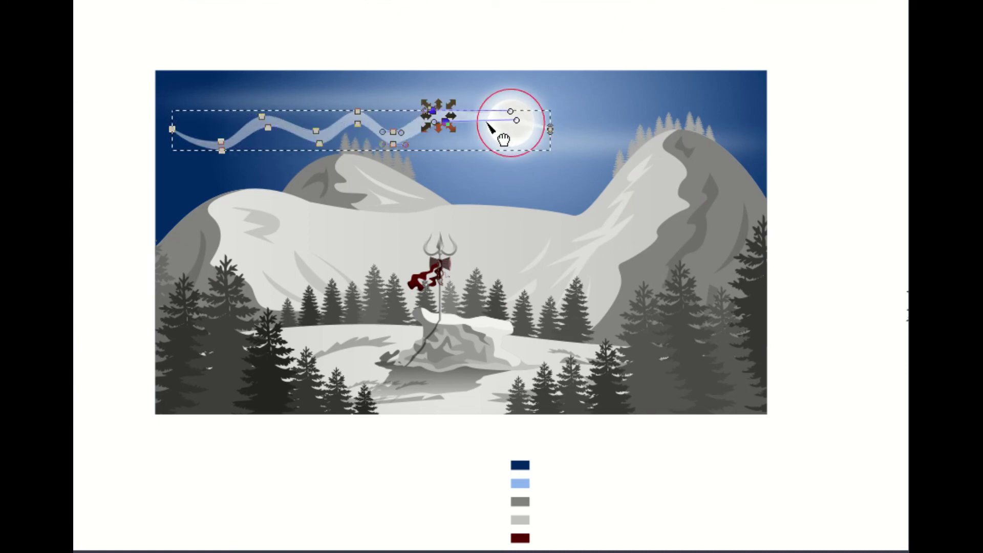
drag(501, 138, 484, 139)
Move a mist streak copy to the top of the sky, enlarge it, and paste in a star dot.
key(s)
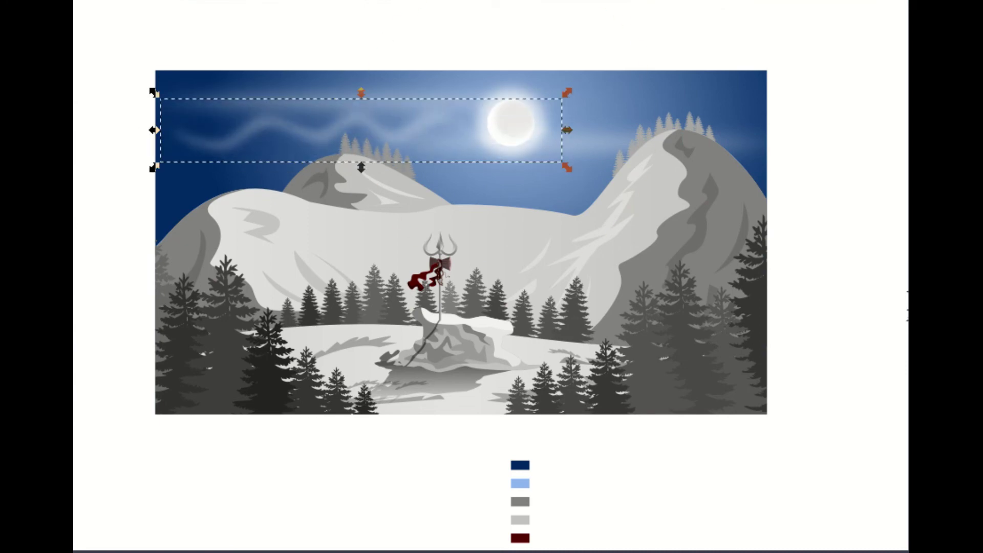
mouse_move(284, 130)
mouse_down()
mouse_move(353, 100)
mouse_move(360, 158)
mouse_up()
key(period)
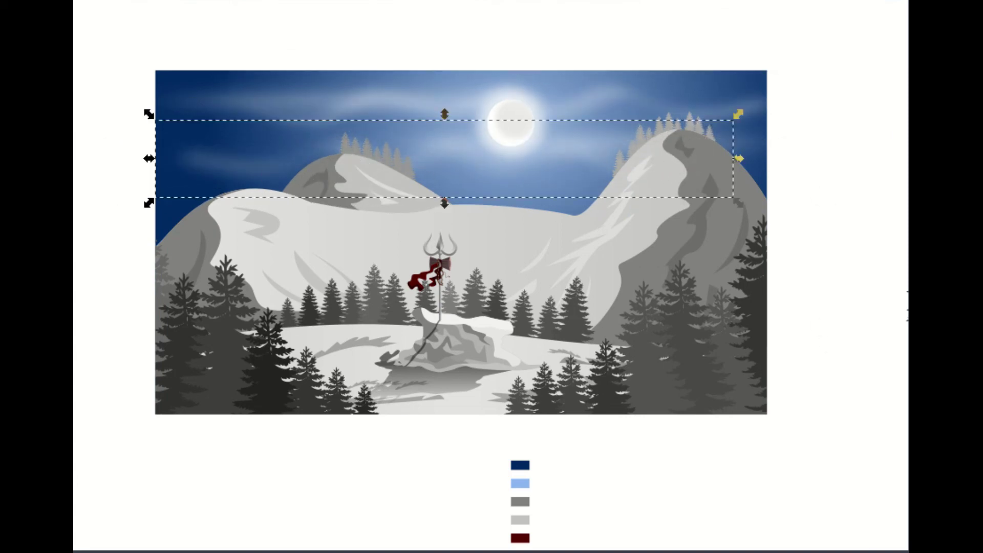
key(ctrl+alt+v)
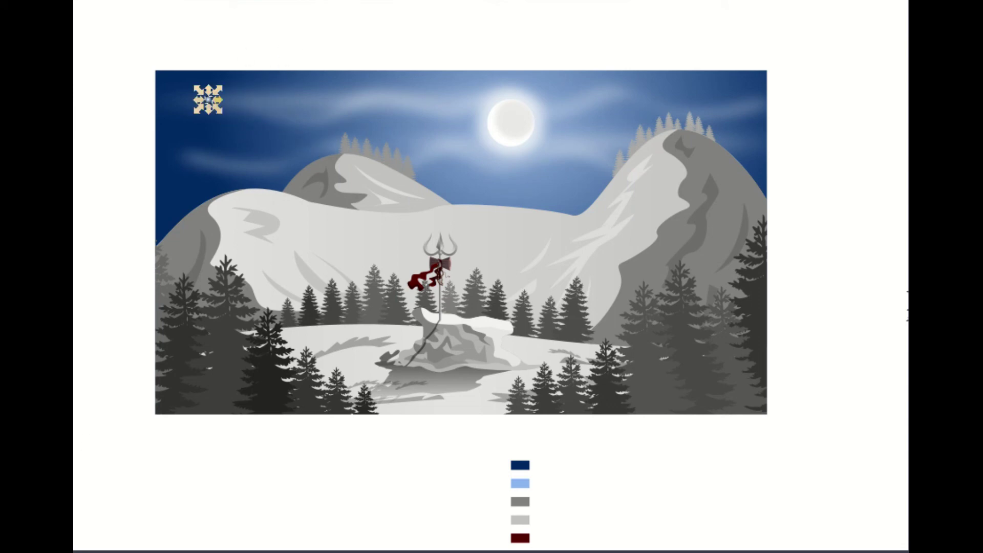
Spray copies of the white star dot across the night sky around the moon.
key(shift+s)
drag(274, 138, 717, 102)
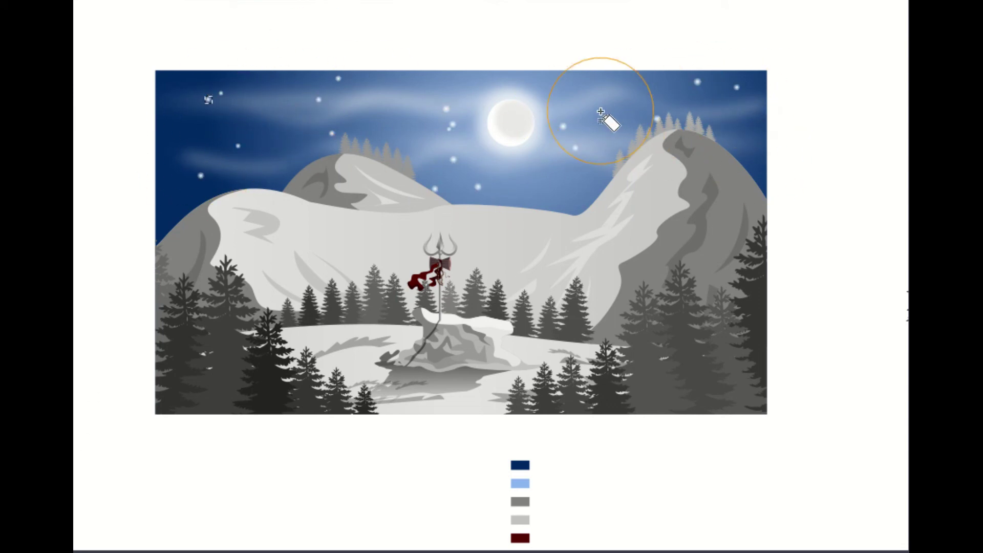
key(v)
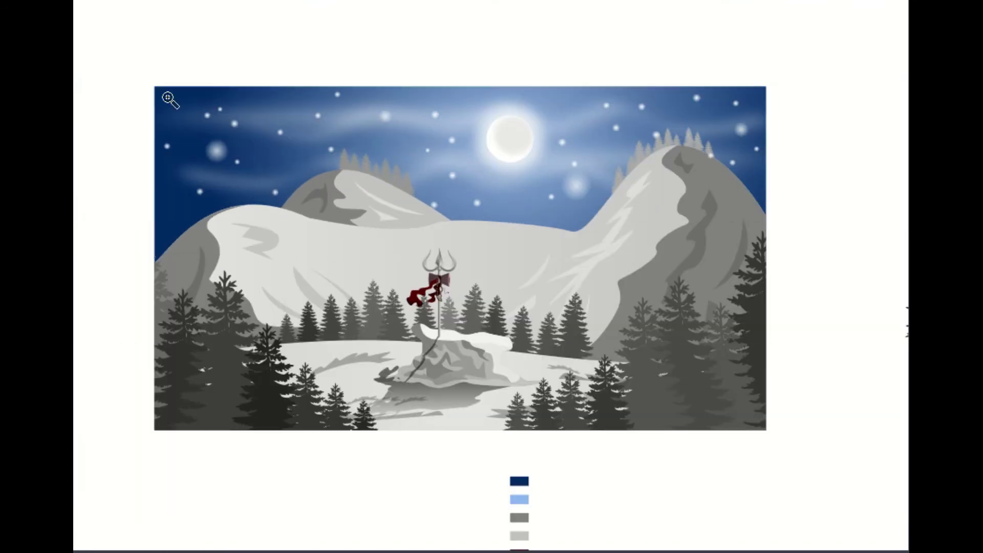
scroll(431, 115, up, 2)
Place a shrunken tree on the left mountainside and lower the distant tree group behind the slope.
click(579, 153)
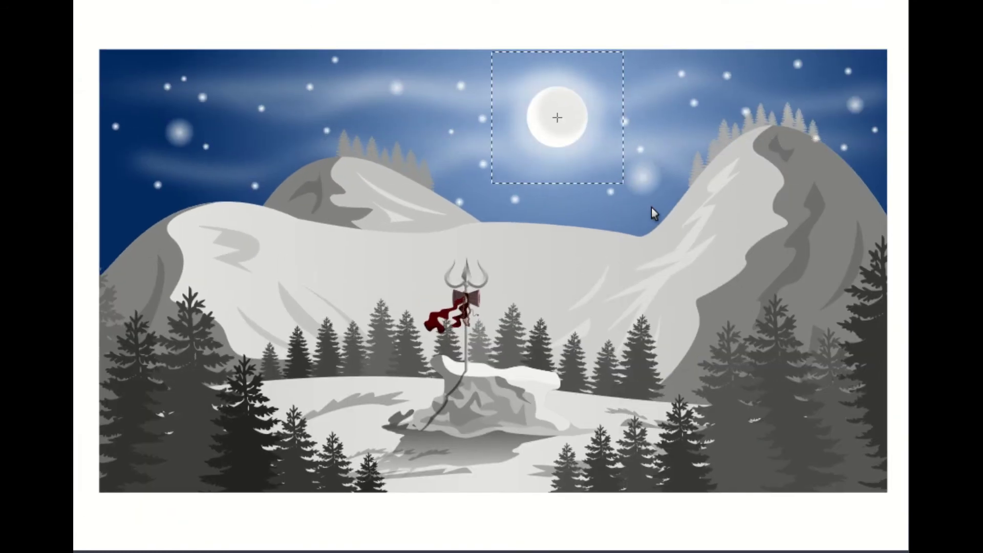
key(Escape)
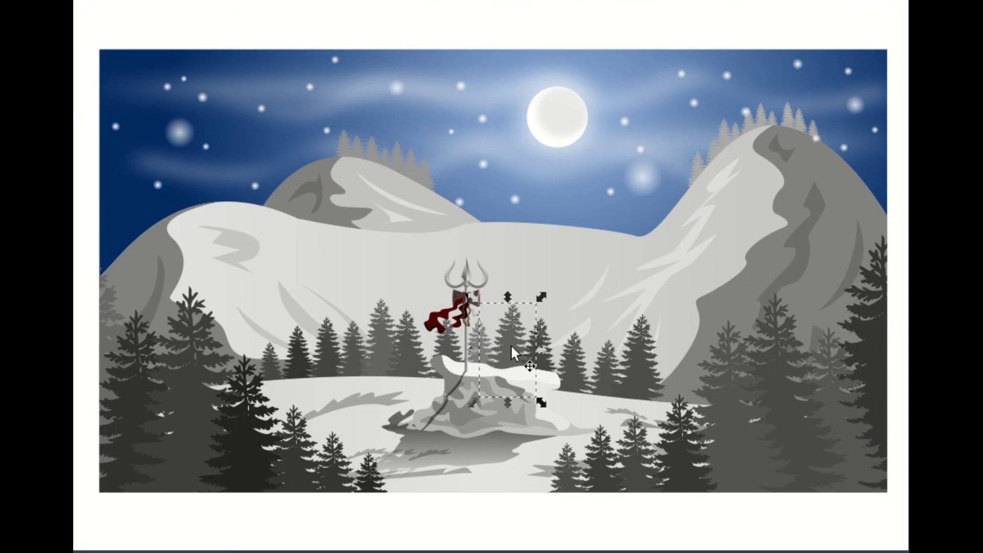
mouse_move(512, 353)
mouse_down()
mouse_move(381, 236)
mouse_move(421, 241)
mouse_up()
key(Return)
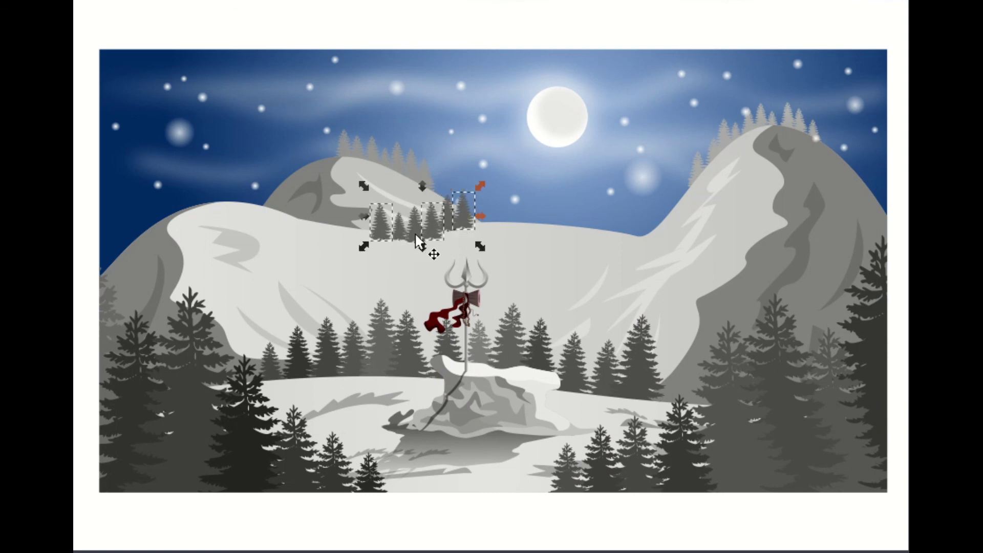
scroll(416, 238, up, 1)
key(Escape)
click(397, 205)
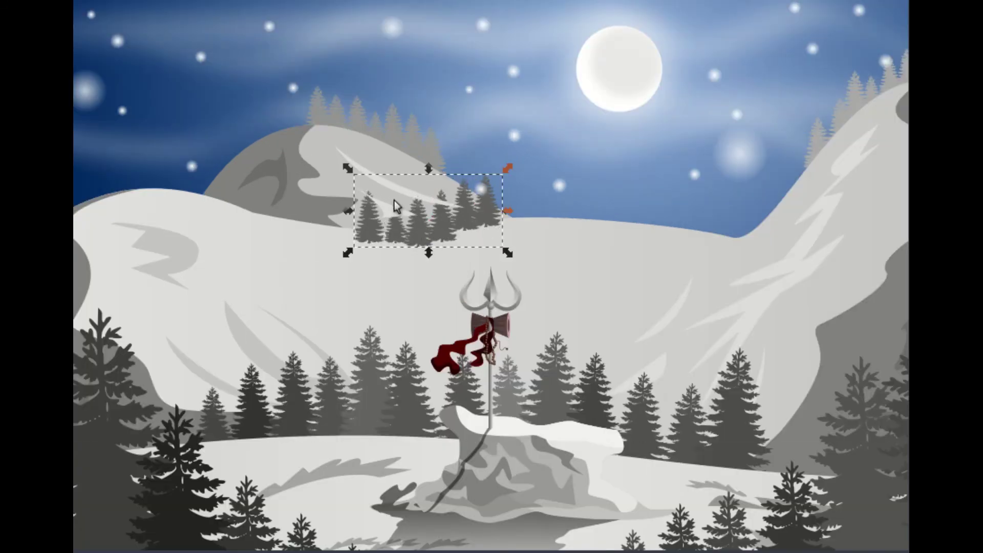
key(Page_Down)
alt+click(446, 210)
Reposition the light grey shadow streaks onto the snow beside the rock.
key(5)
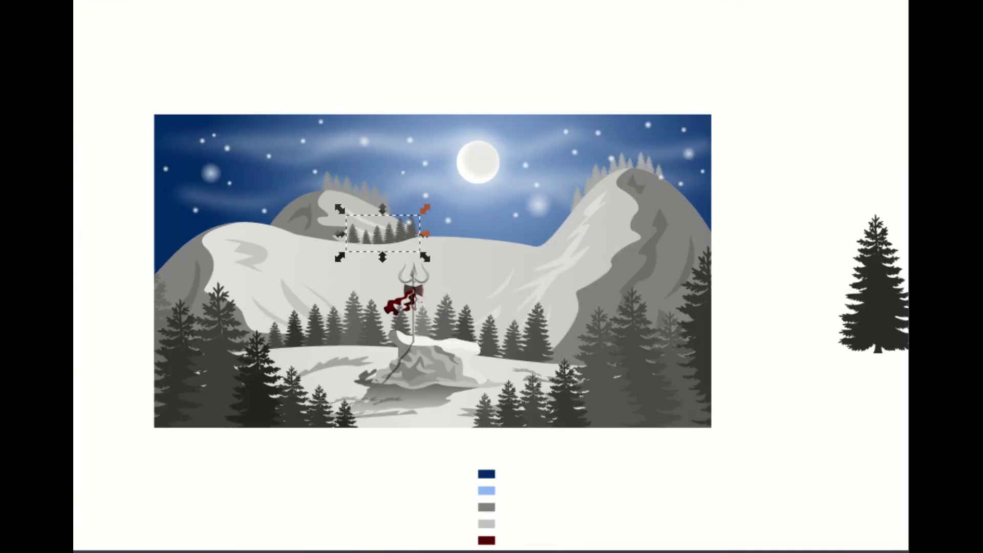
key(Escape)
drag(435, 271, 454, 277)
key(ctrl+0)
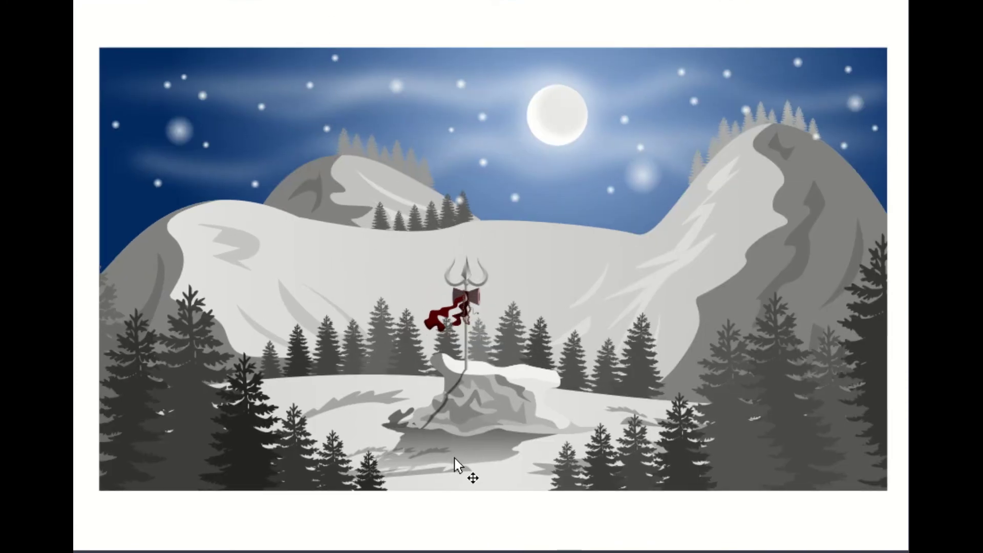
drag(423, 447, 444, 487)
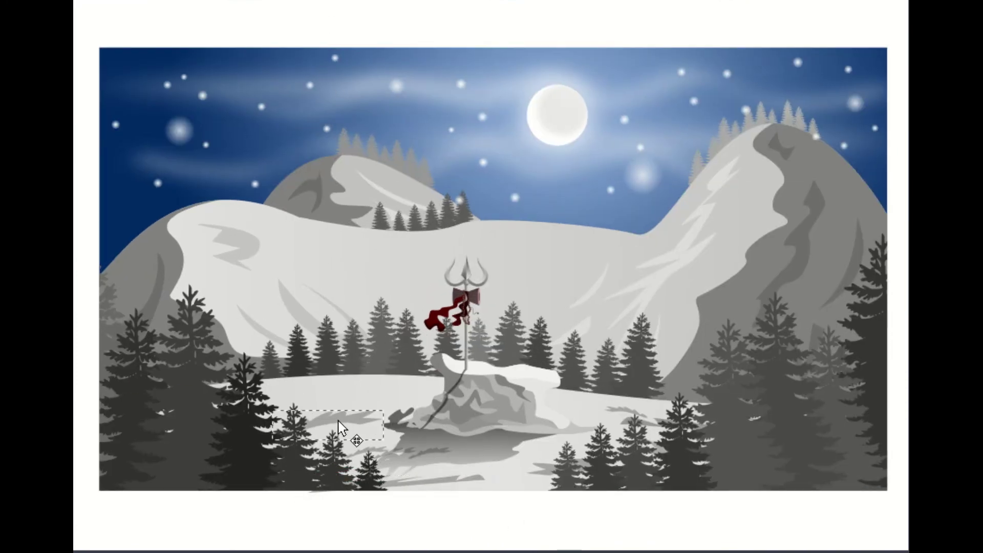
drag(340, 427, 308, 444)
drag(379, 416, 379, 386)
click(512, 531)
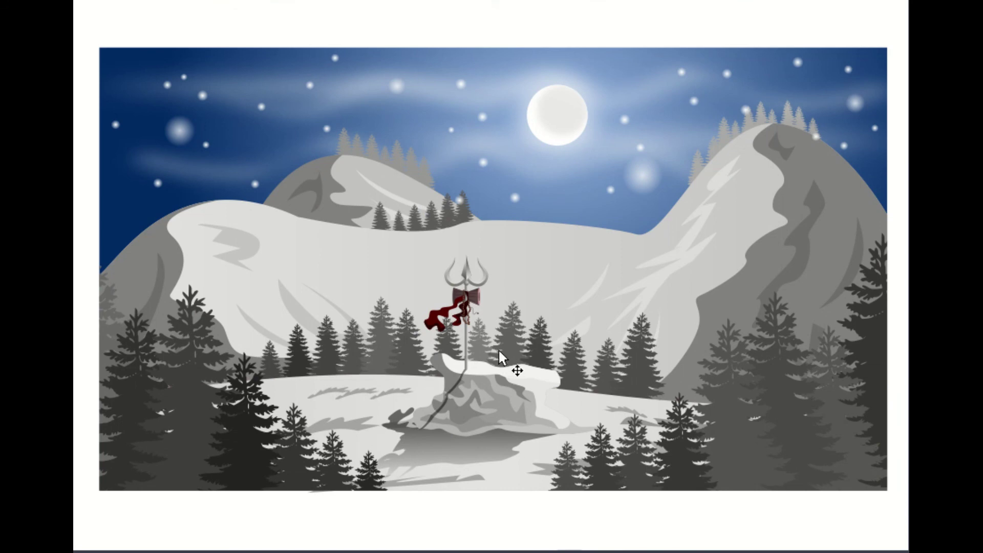
key(g)
click(199, 327)
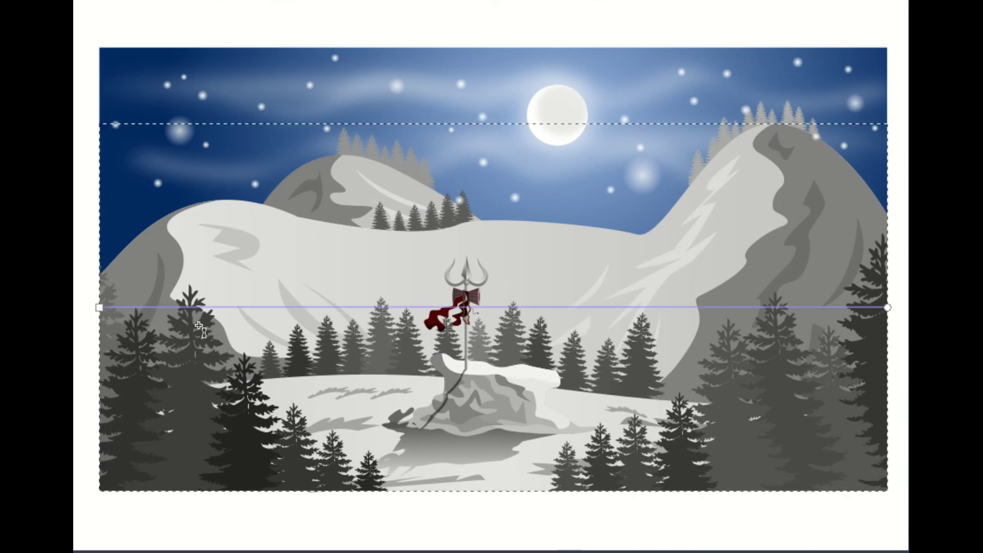
key(s)
key(Escape)
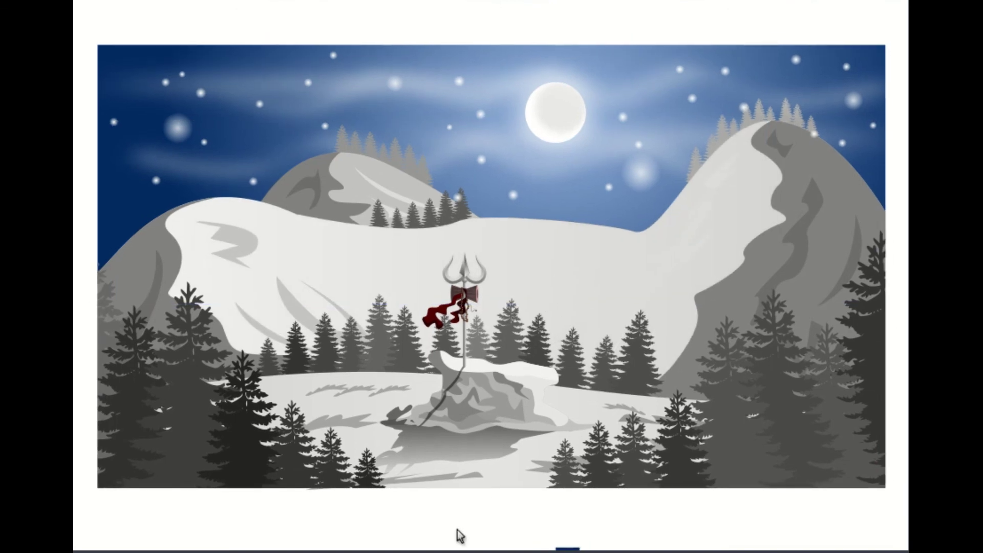
drag(569, 289, 542, 284)
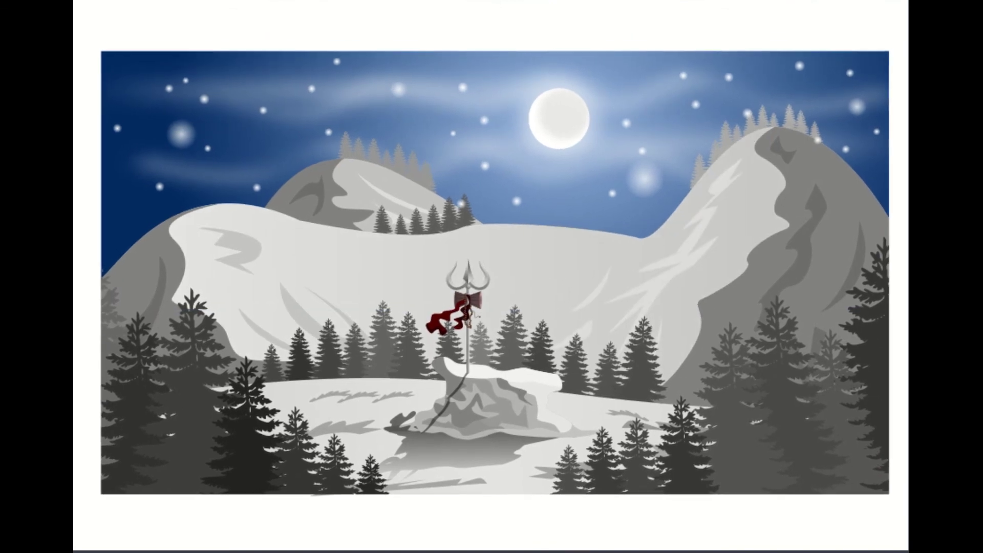